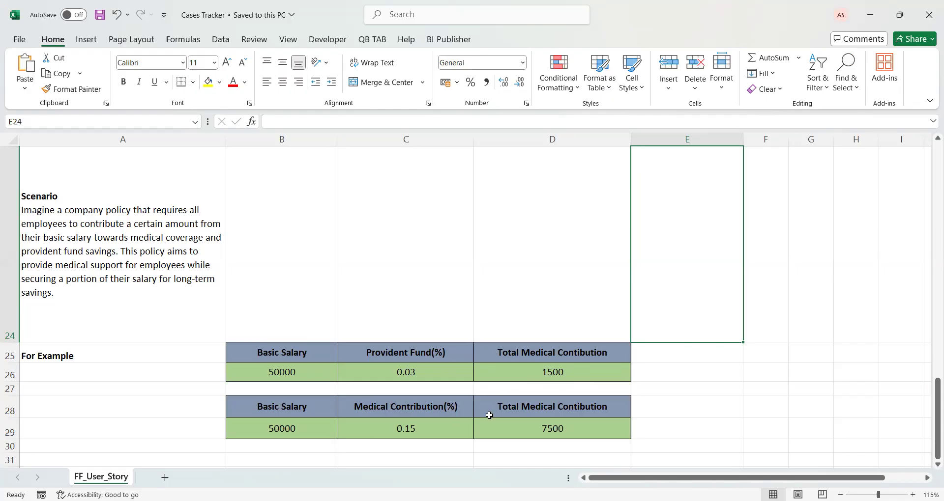
Change the third column heading of the Provident Fund example table, in cell D25, to "Total Provident Fund"
double_click(546, 352)
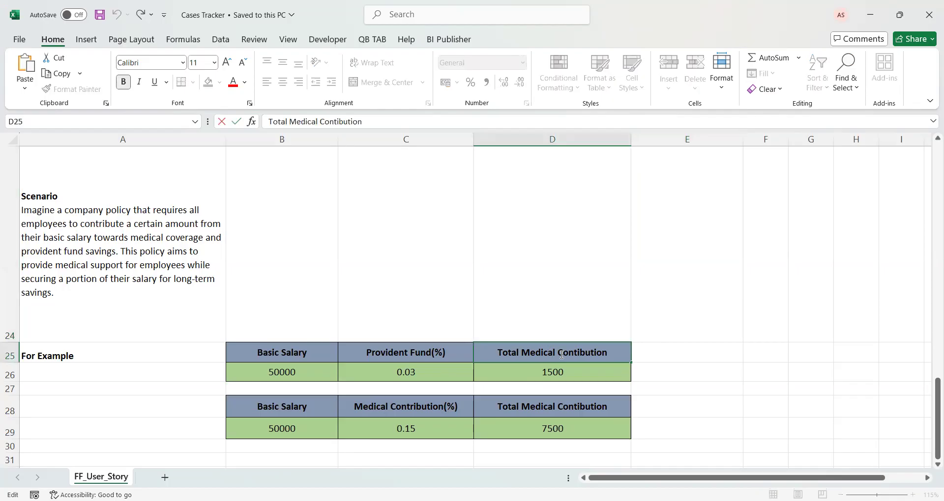
key("ctrl+shift+Left")
key("ctrl+shift+Left")
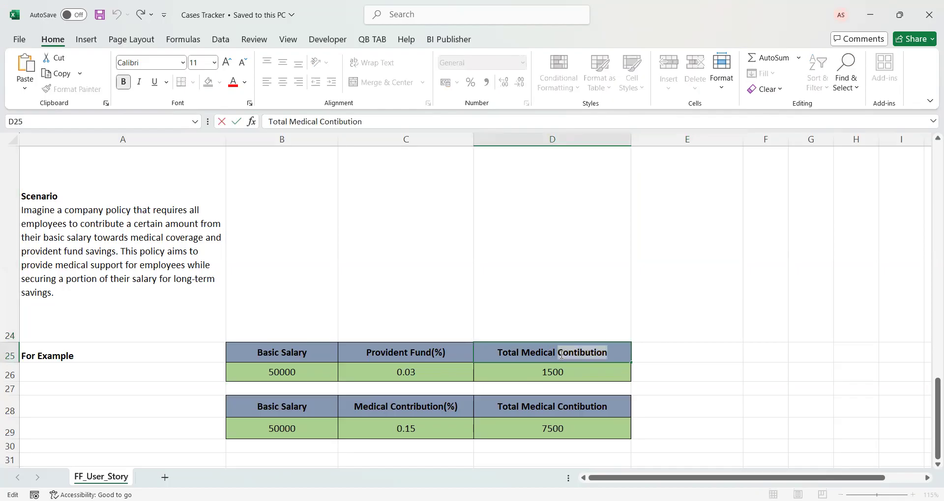
type("Provident Fund")
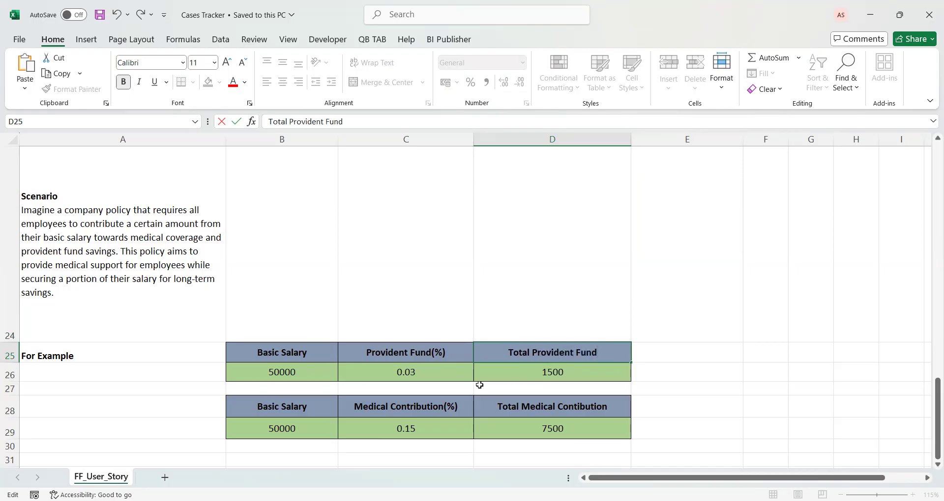
left_click(379, 420)
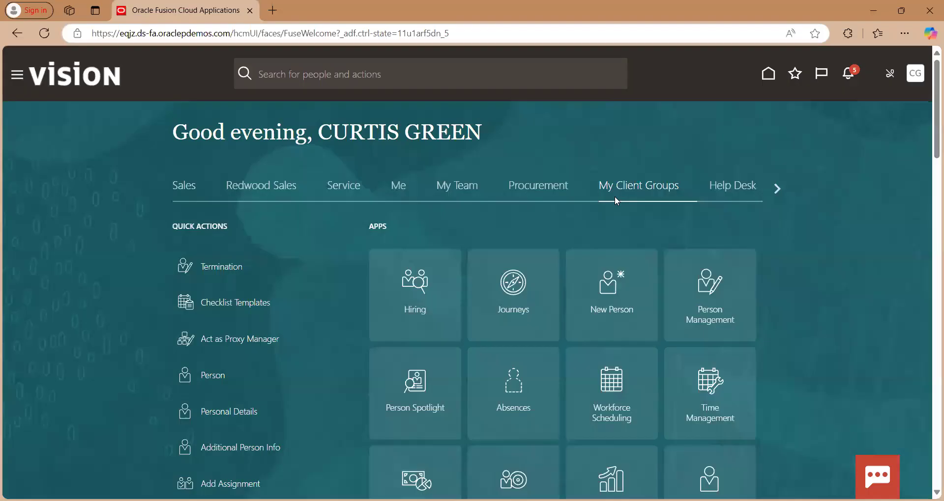
Switch to Oracle Fusion Cloud Applications in the browser, try to open the Compensation app, and reload the page
scroll(614, 199, "down", 5)
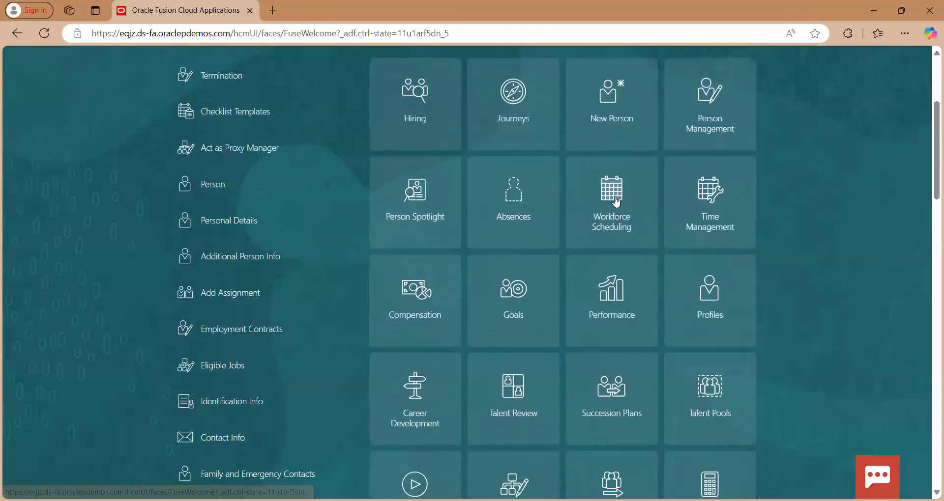
scroll(616, 201, "down", 5)
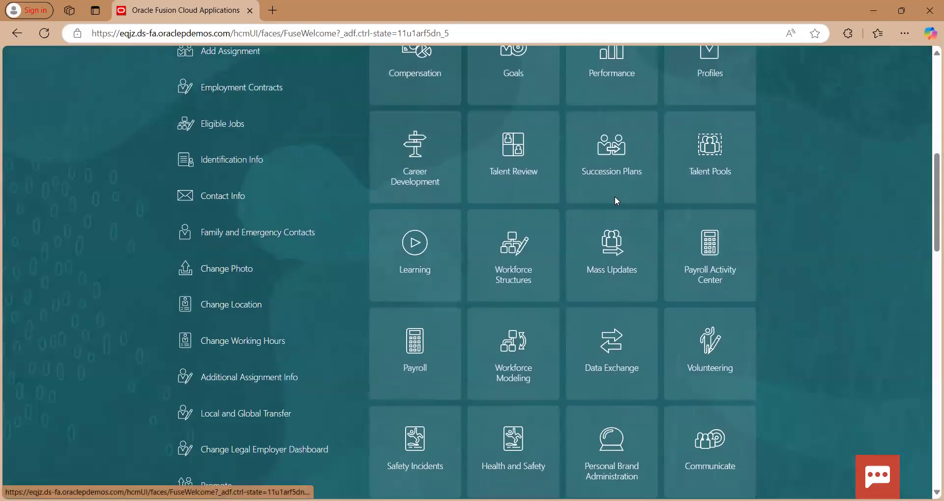
scroll(615, 196, "up", 6)
scroll(614, 196, "down", 1)
scroll(617, 200, "down", 2)
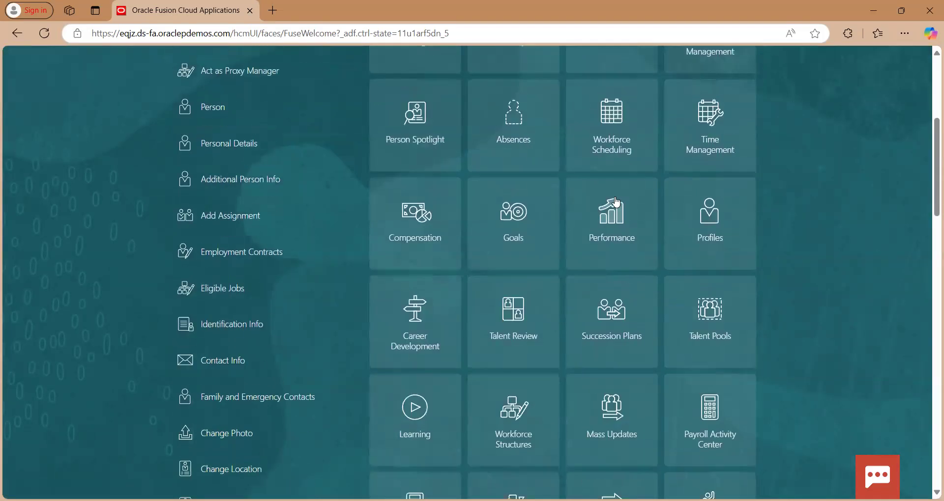
left_click(418, 212)
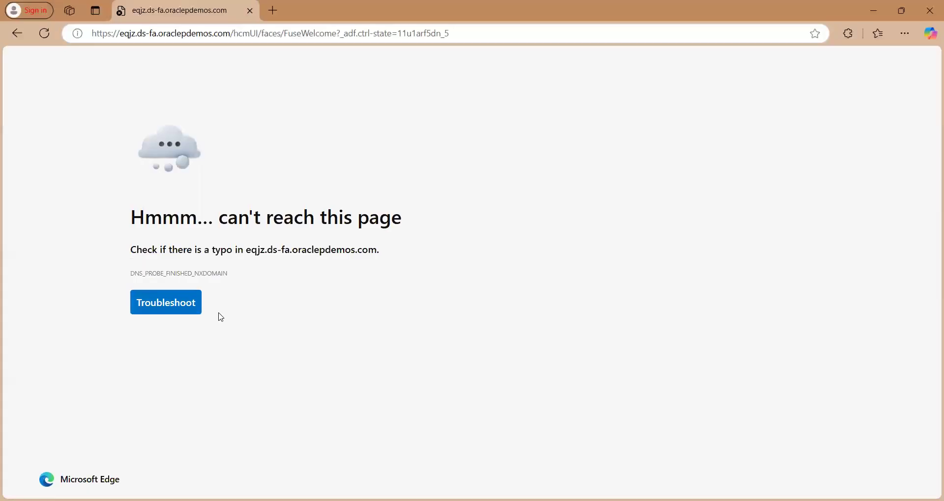
left_click(44, 33)
left_click(510, 125)
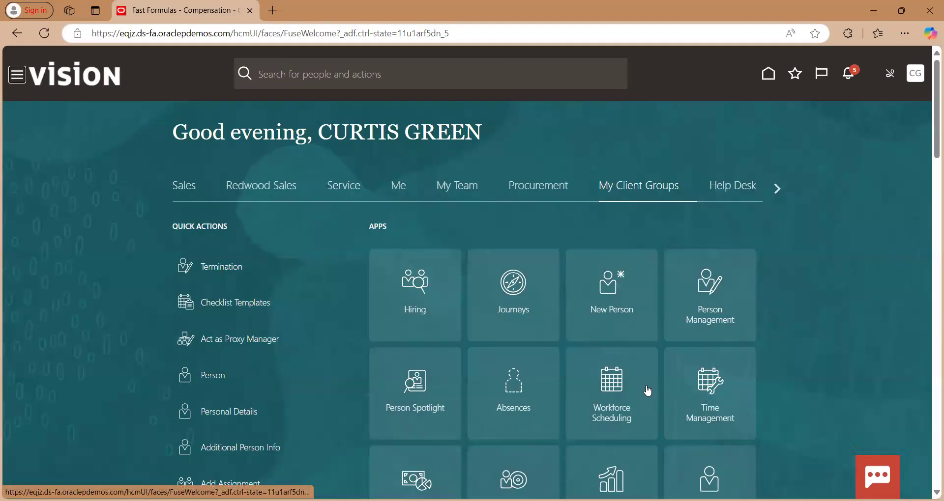
Open the Compensation work area and go to its Elements task
scroll(422, 309, "down", 3)
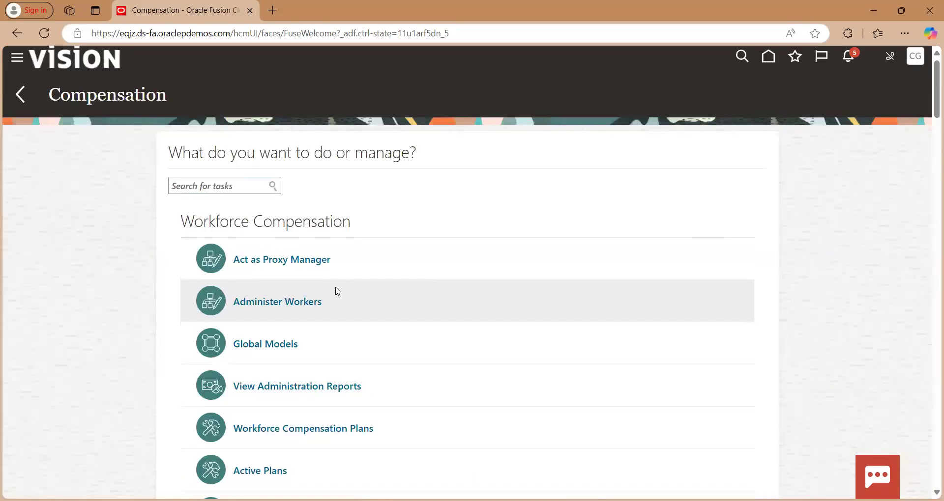
scroll(337, 289, "down", 10)
scroll(337, 292, "down", 20)
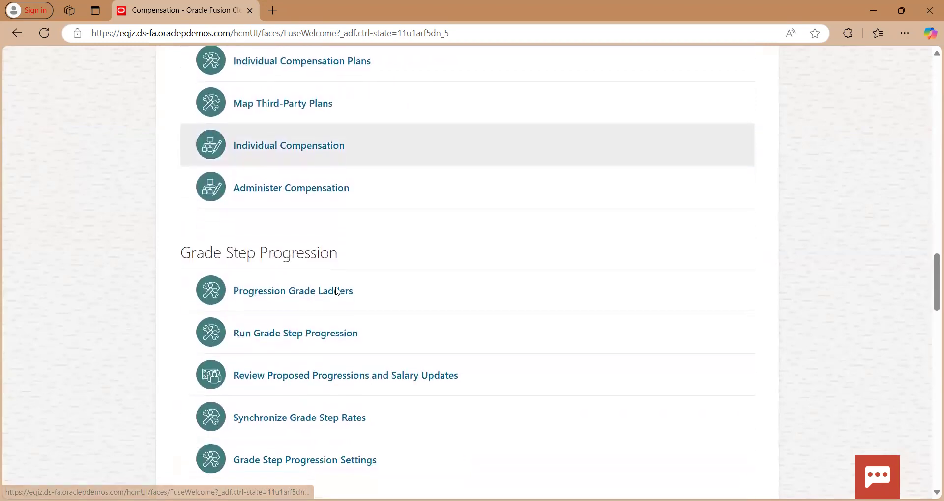
scroll(337, 291, "down", 15)
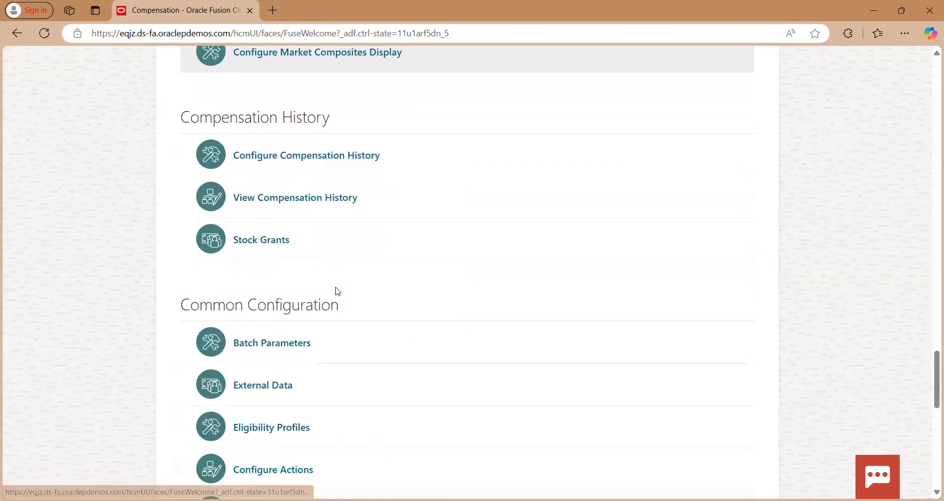
scroll(337, 293, "down", 5)
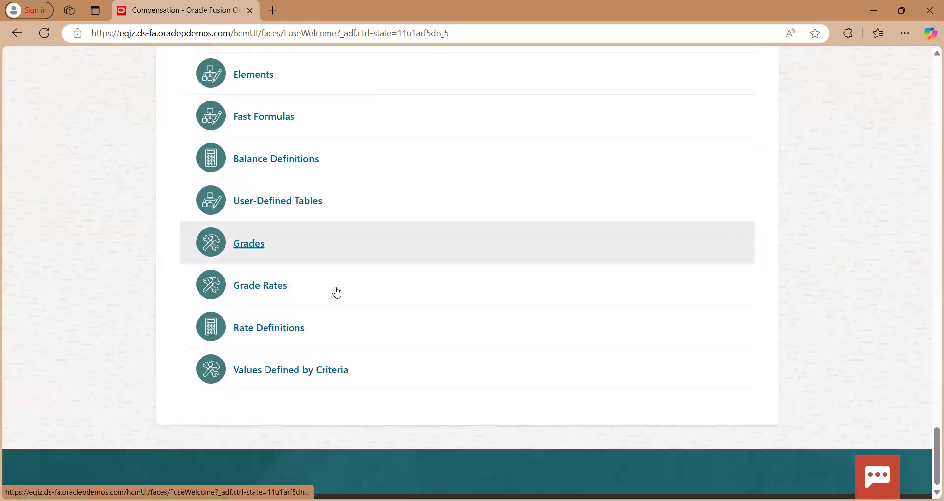
scroll(323, 270, "up", 1)
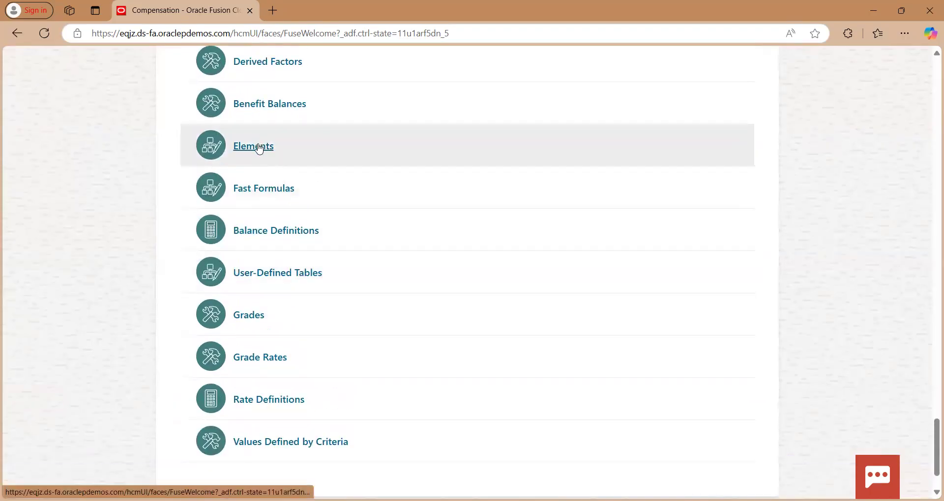
left_click(259, 149)
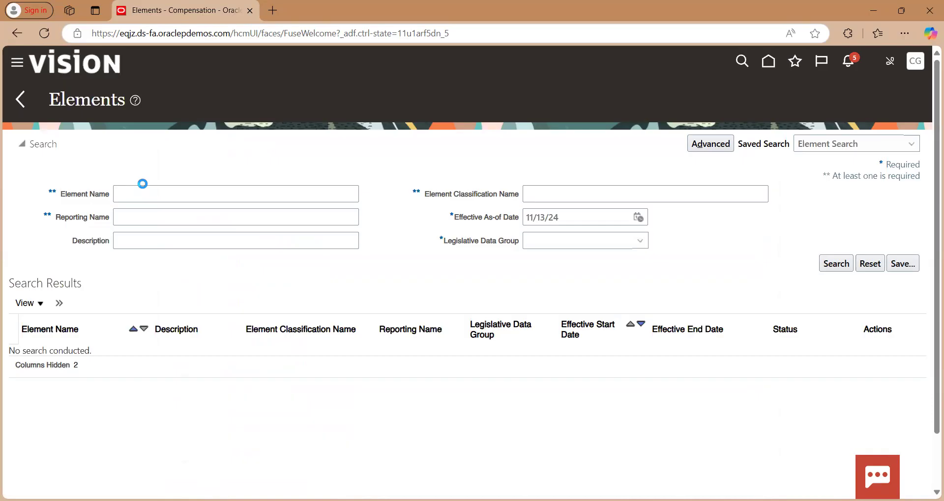
Enter "Basic Salary" as the element name to search for
left_click(157, 195)
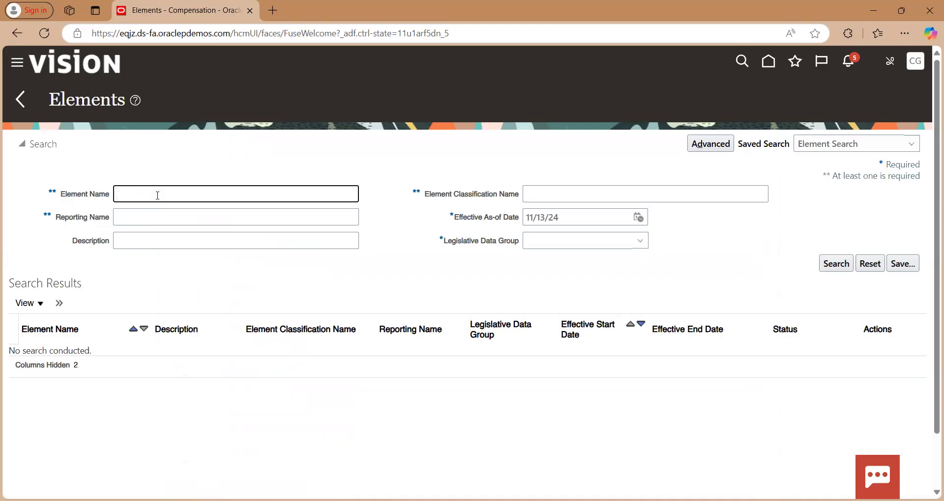
type("Basic Salary")
key("BackSpace")
key("BackSpace")
key("BackSpace")
type("ry")
Choose US Legislative Data Group as the legislative data group and run the element search
left_click(646, 246)
key("u")
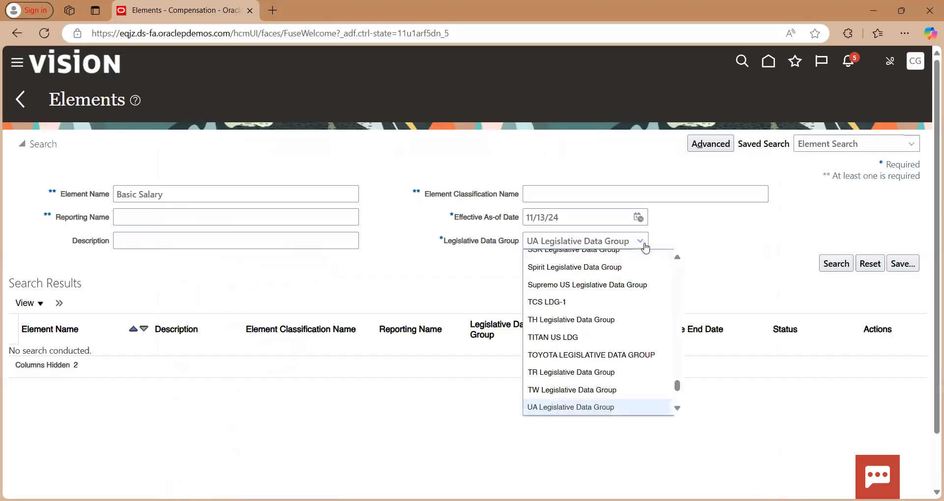
key("Down")
key("Down")
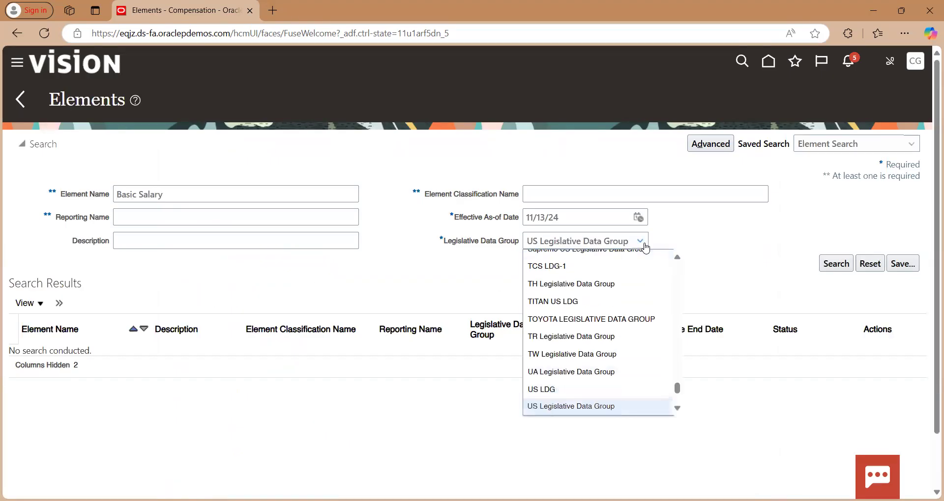
key("Return")
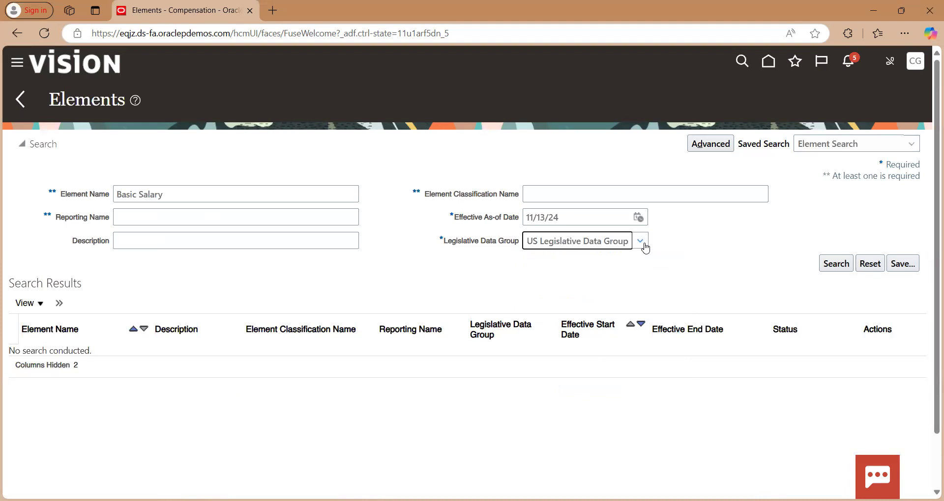
left_click(836, 265)
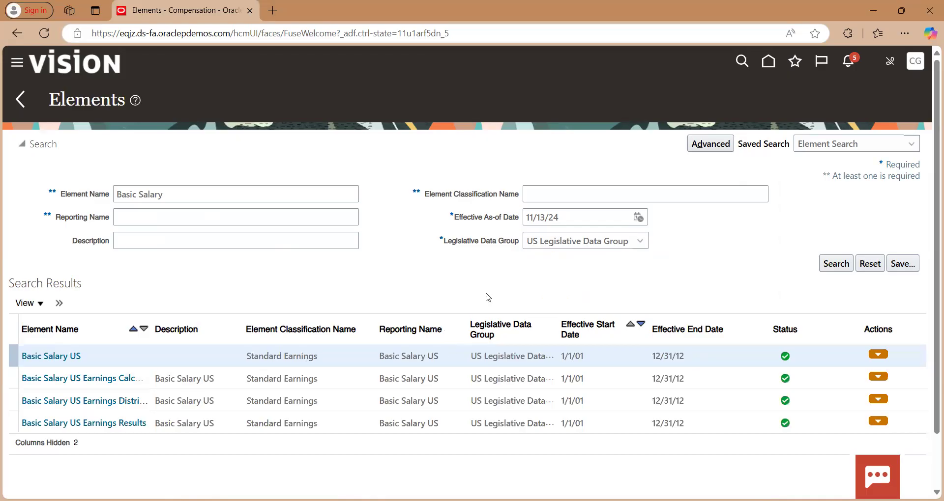
Try to start creating a new element from the search results, and reload the page
left_click(59, 304)
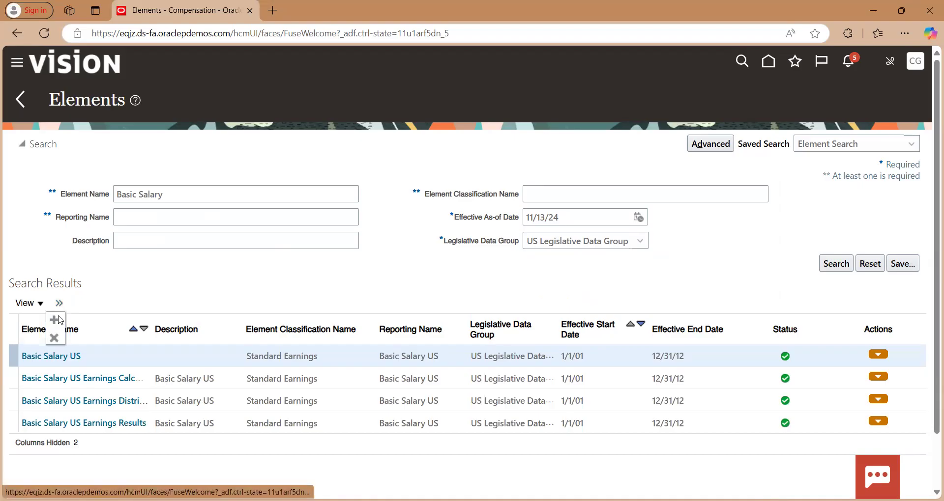
left_click(58, 317)
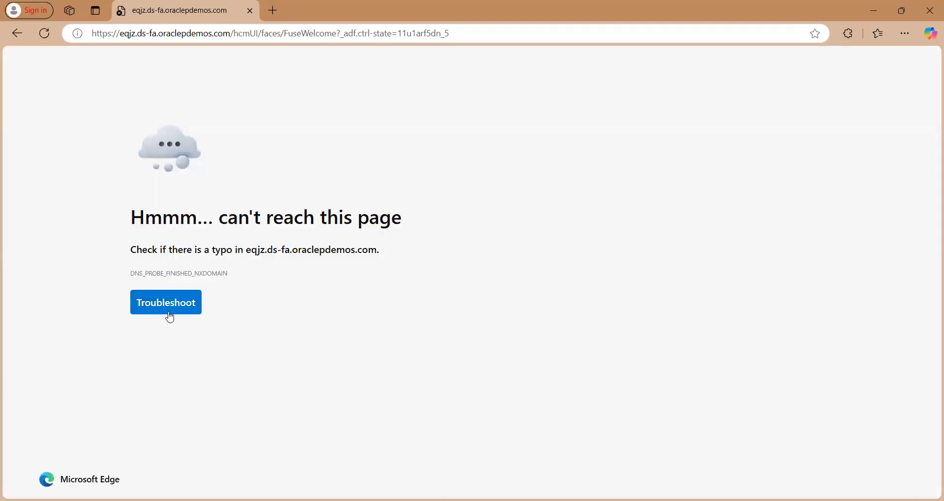
left_click(41, 35)
left_click(519, 122)
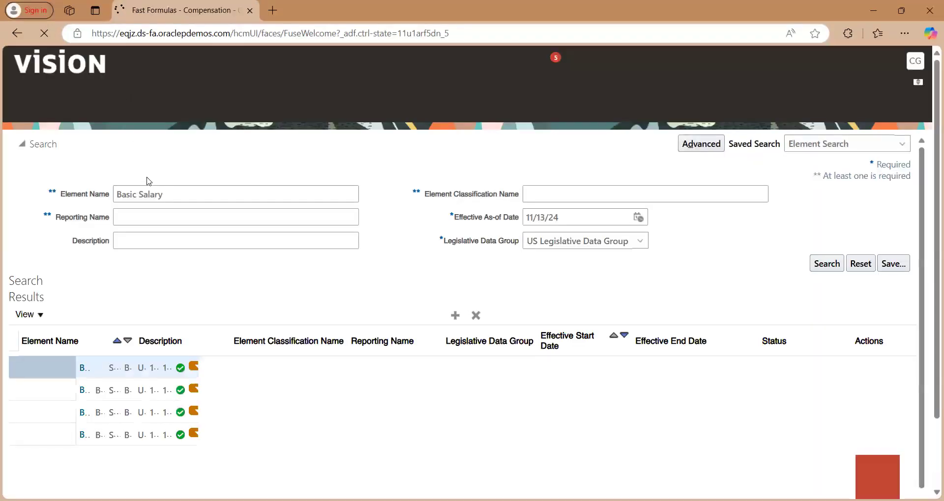
Start a new element in the US Legislative Data Group with Voluntary Deductions as its primary classification and continue to its basic information
left_click(61, 304)
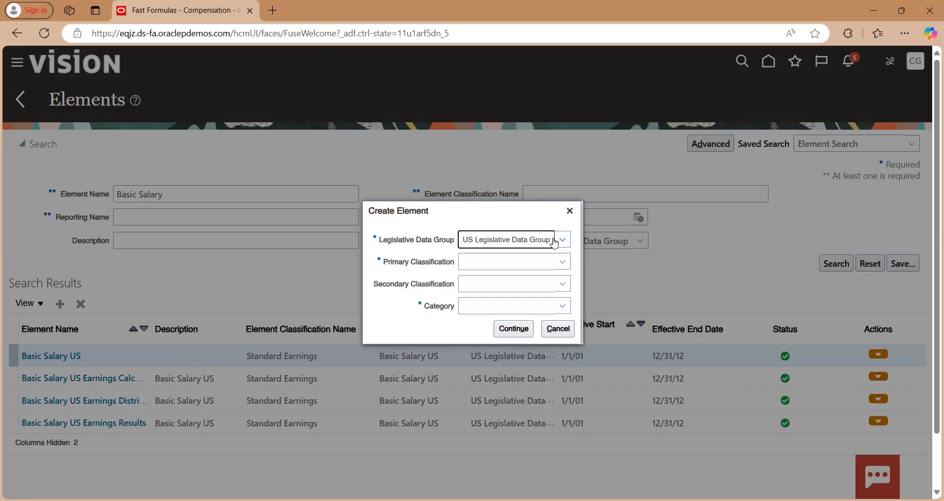
left_click(517, 265)
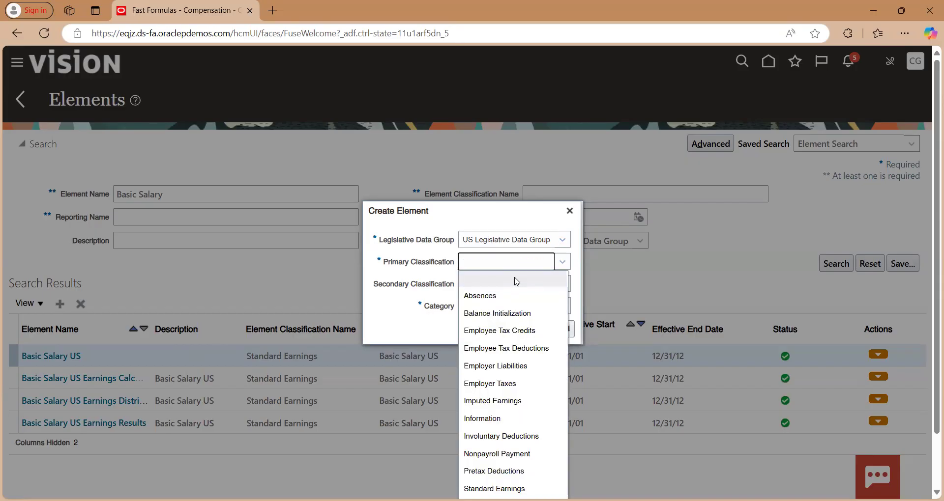
scroll(516, 317, "down", 1)
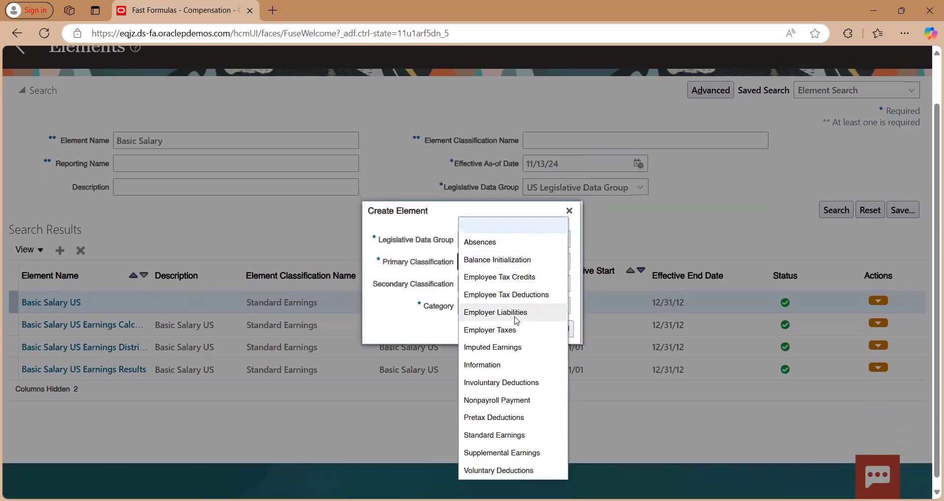
left_click(494, 471)
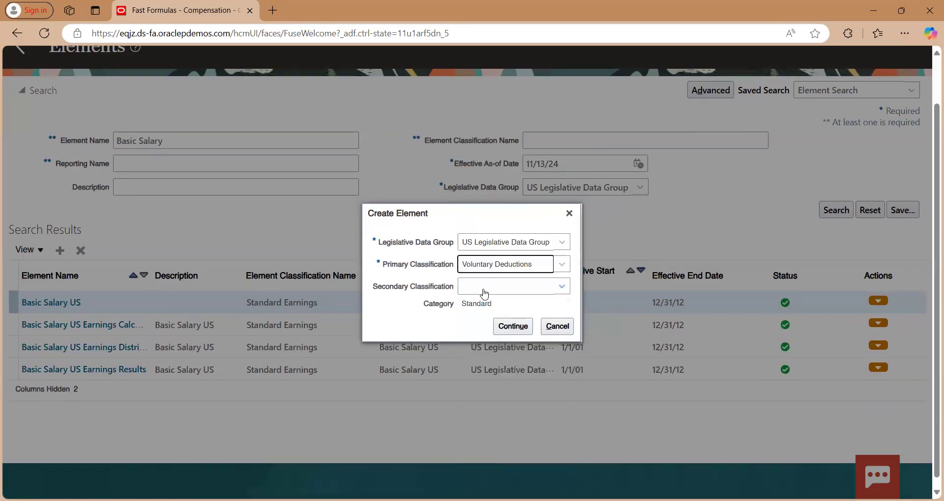
left_click(512, 326)
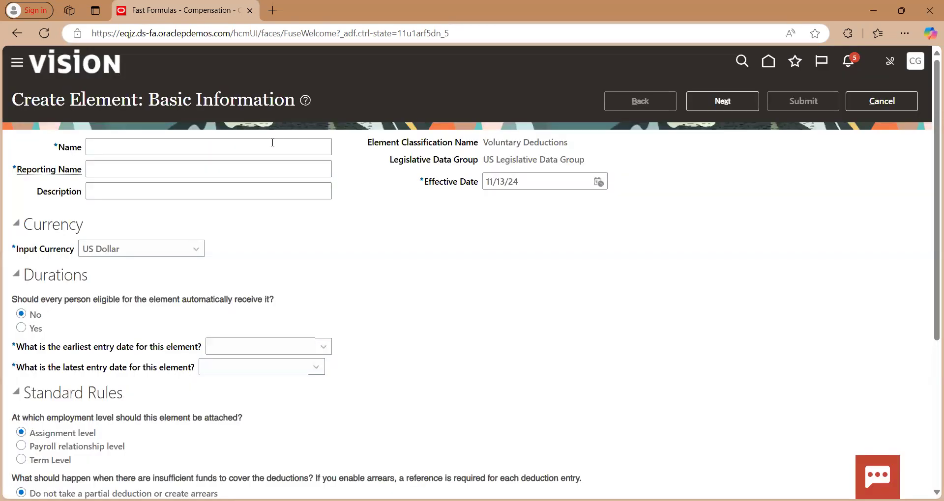
Enter "Provident Fund US" as both the name and the reporting name of the new element
left_click(270, 147)
type("Provi")
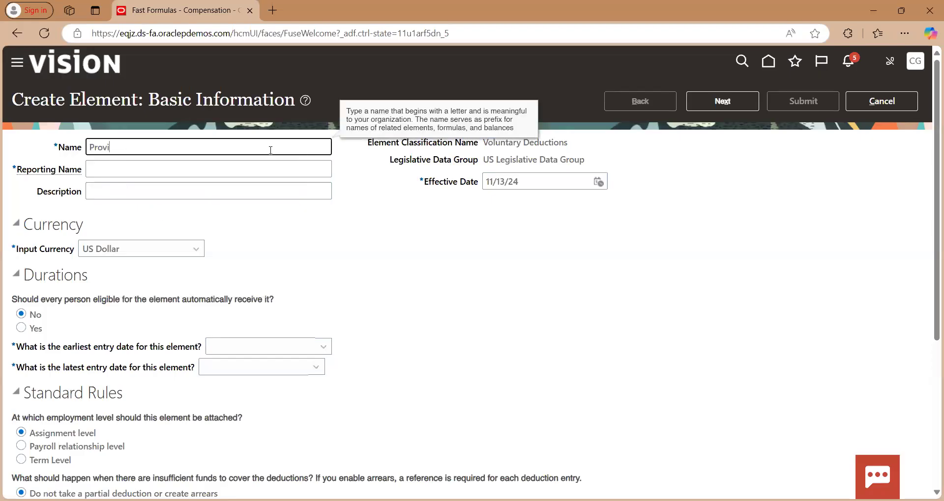
type("dent Fund US")
triple_click(270, 151)
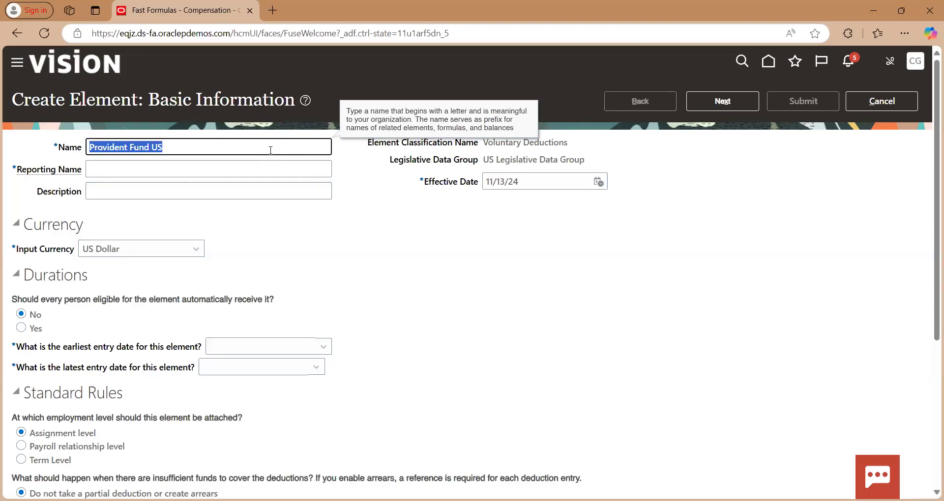
key("ctrl+c")
key("Tab")
key("ctrl+v")
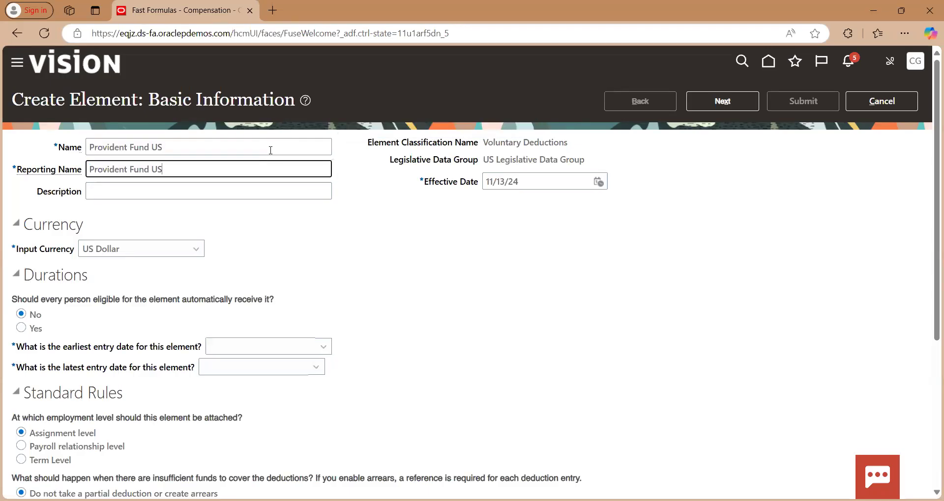
Set the element's effective date to 1/1/01 and its earliest entry date to First Standard Earning Date
triple_click(534, 185)
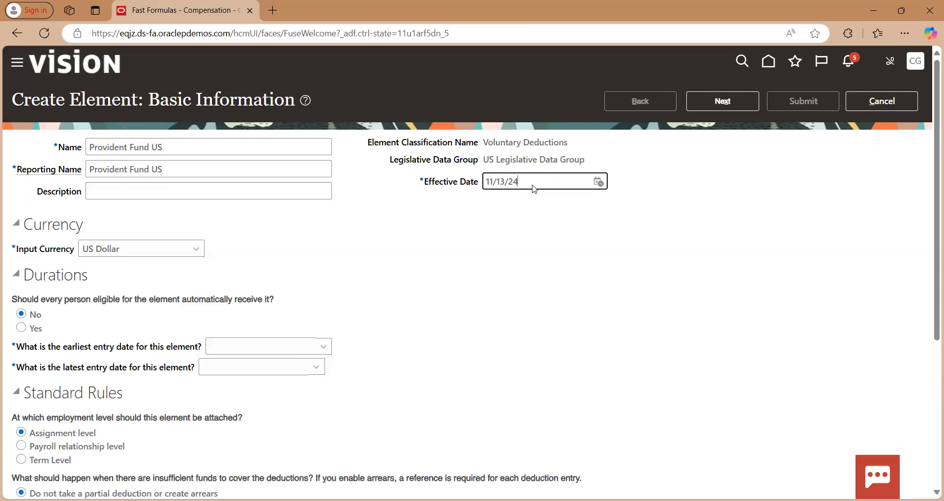
type("1/1/1")
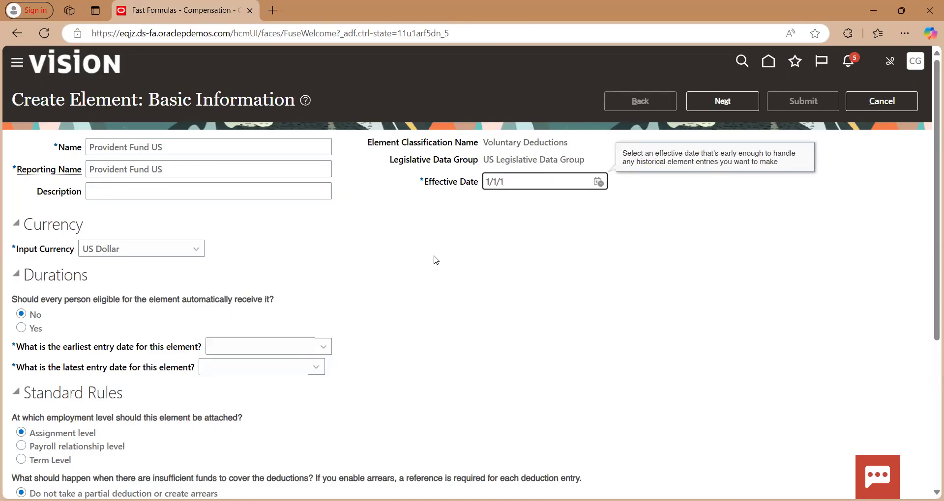
scroll(436, 261, "down", 2)
left_click(323, 268)
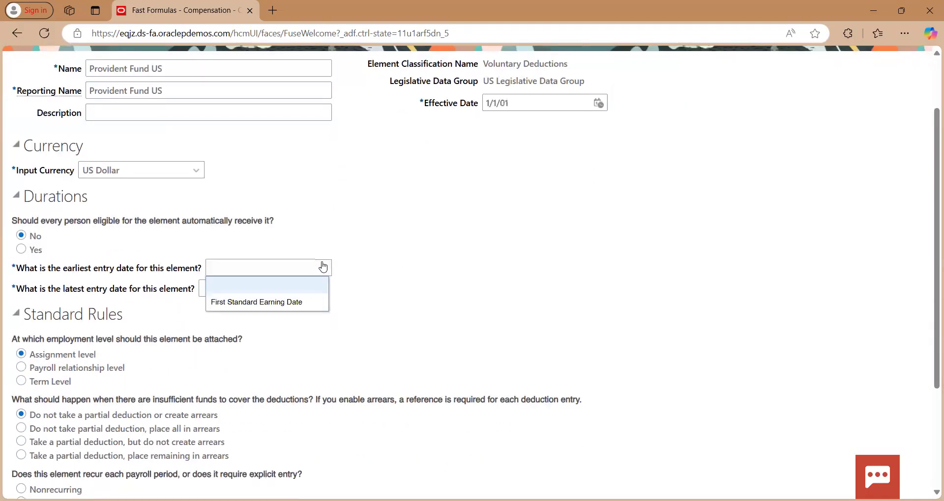
left_click(291, 310)
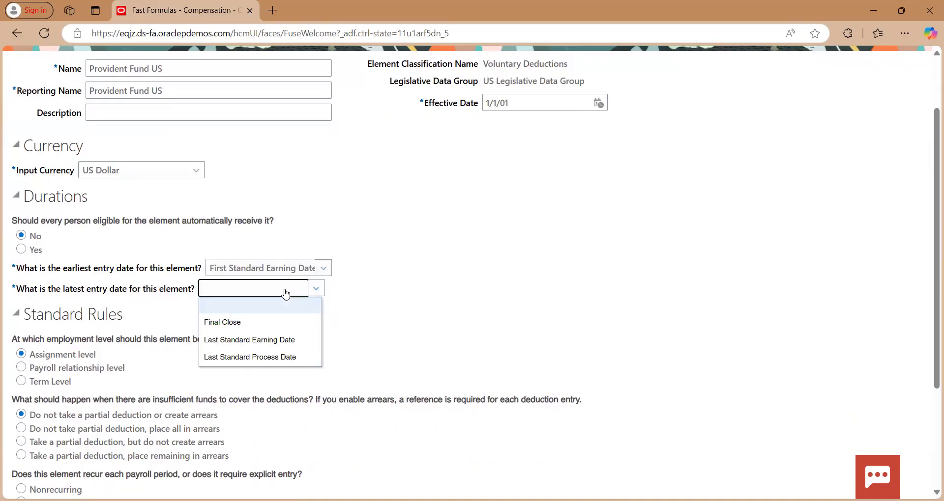
Set the element's latest entry date to Last Standard Earning Date and continue to its additional details
left_click(265, 340)
scroll(456, 338, "up", 2)
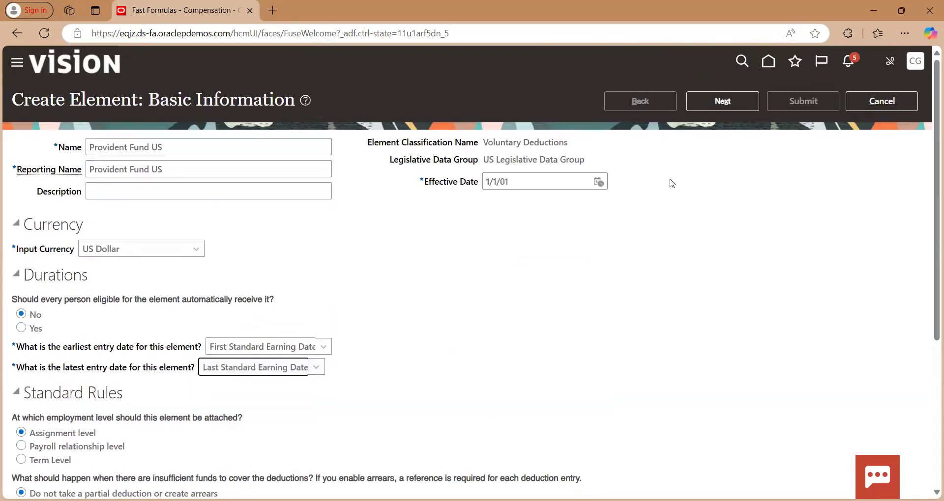
left_click(710, 107)
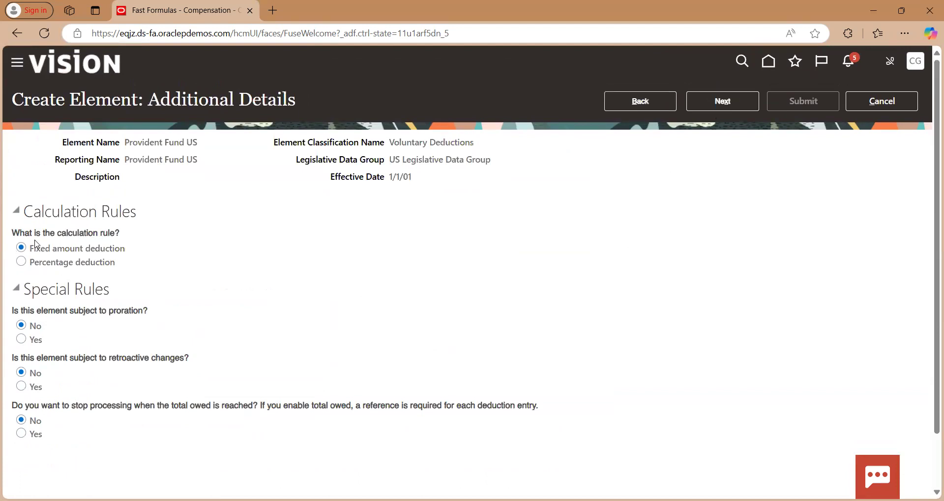
Set the calculation rule to Percentage deduction, then review and submit the Provident Fund US element for creation
left_click(21, 261)
scroll(506, 253, "down", 1)
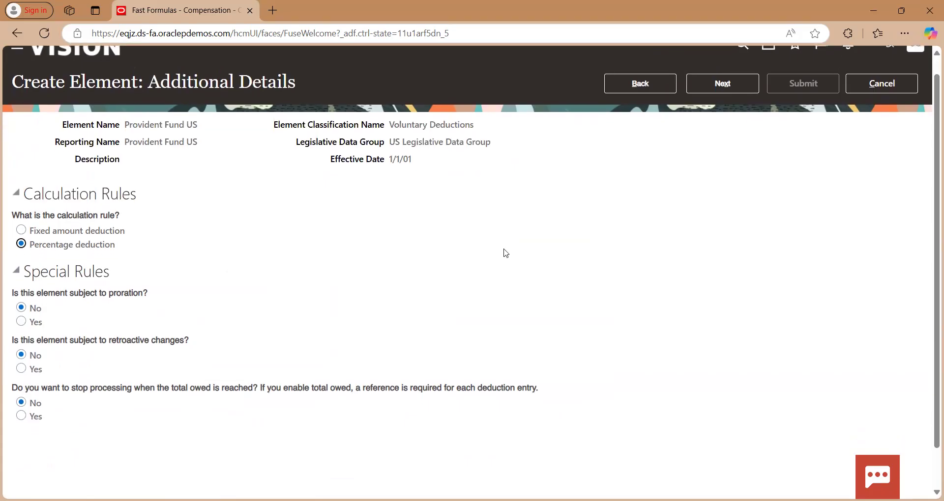
left_click(717, 94)
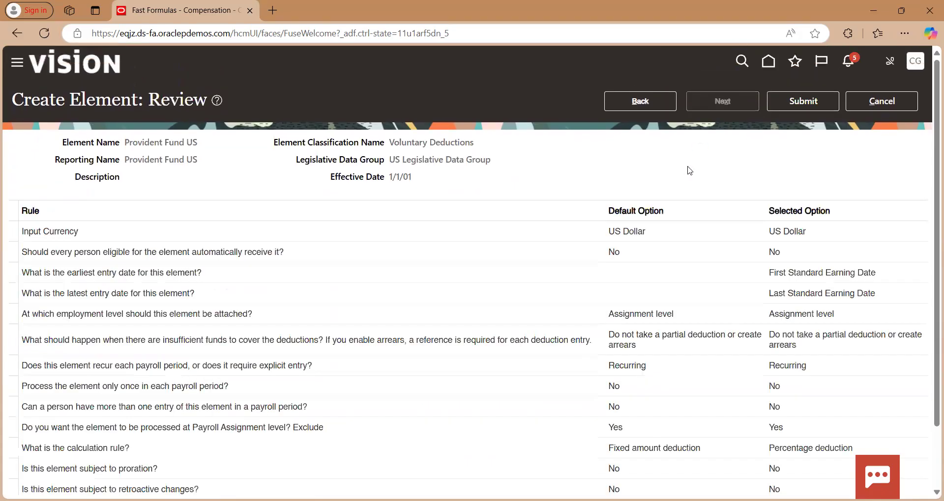
left_click(788, 103)
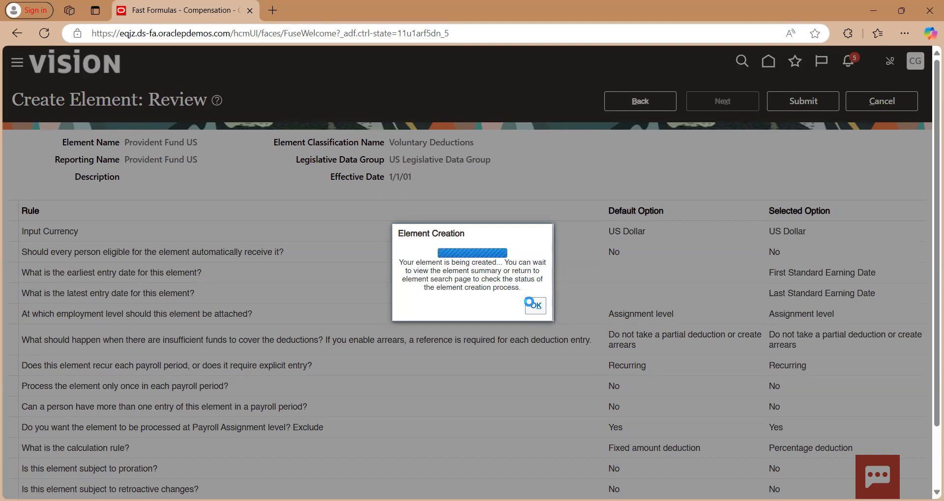
left_click(534, 304)
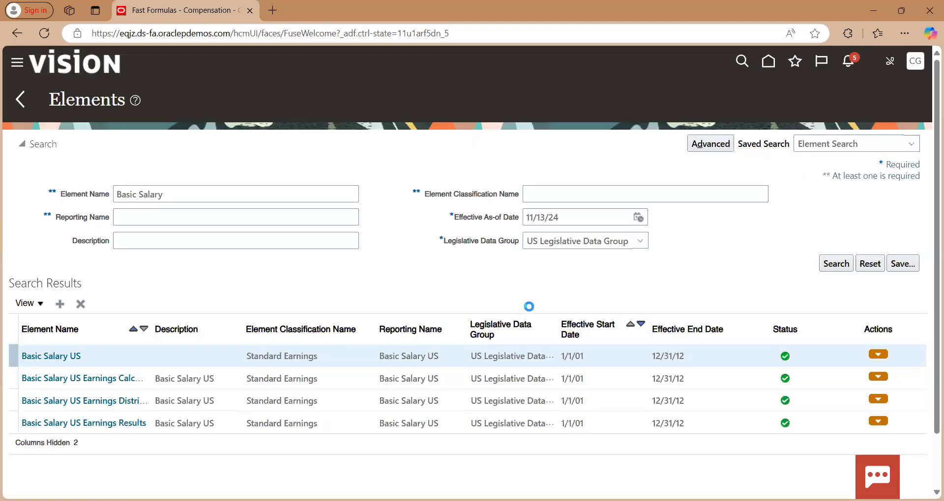
Search for elements named "Provident" in the US Legislative Data Group
triple_click(172, 198)
type("Provident")
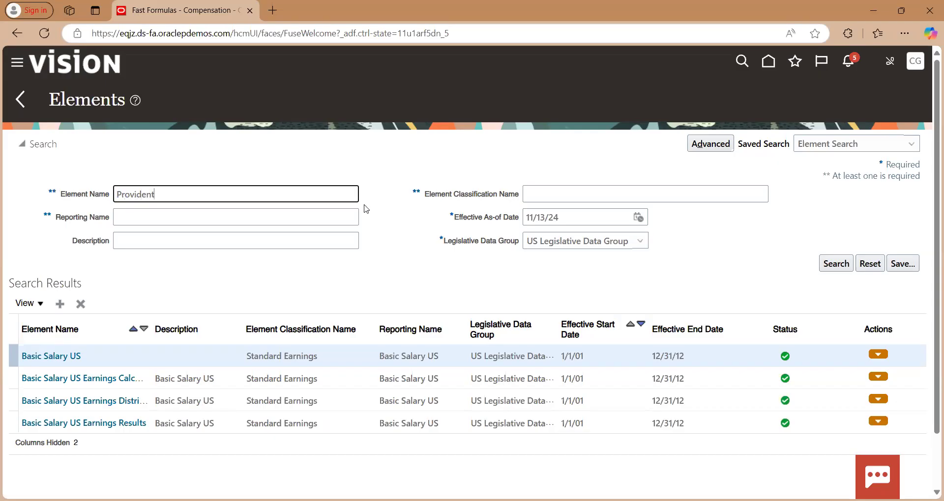
left_click(835, 263)
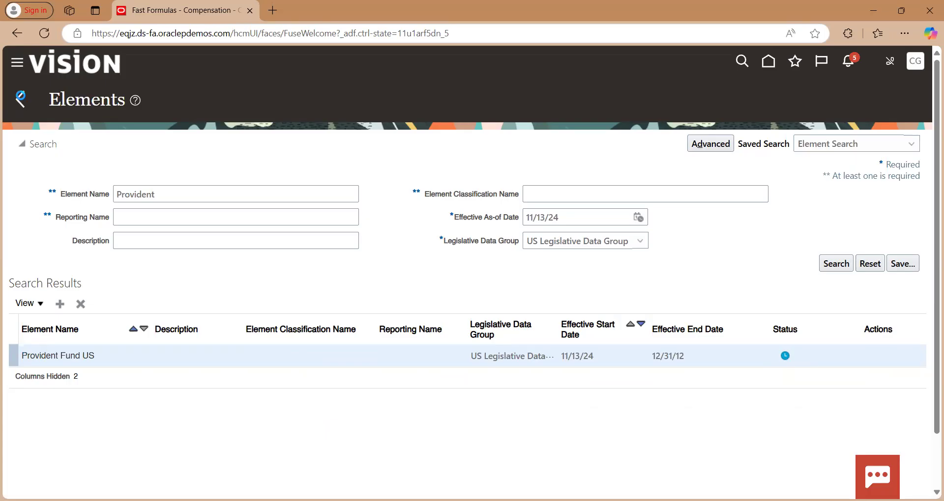
Leave the element search and open the Fast Formulas task under Common Configuration in Compensation
left_click(21, 99)
scroll(322, 189, "down", 14)
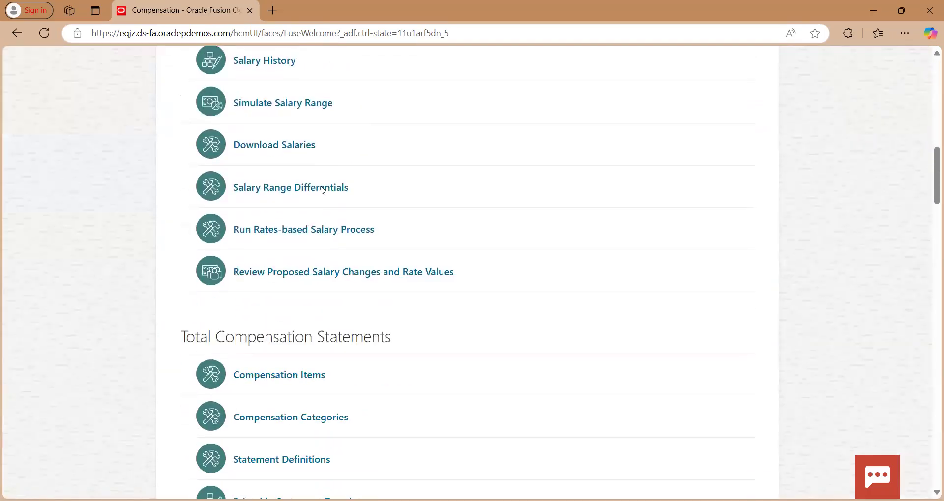
scroll(323, 191, "down", 20)
scroll(322, 191, "down", 18)
scroll(323, 191, "up", 10)
scroll(323, 191, "up", 20)
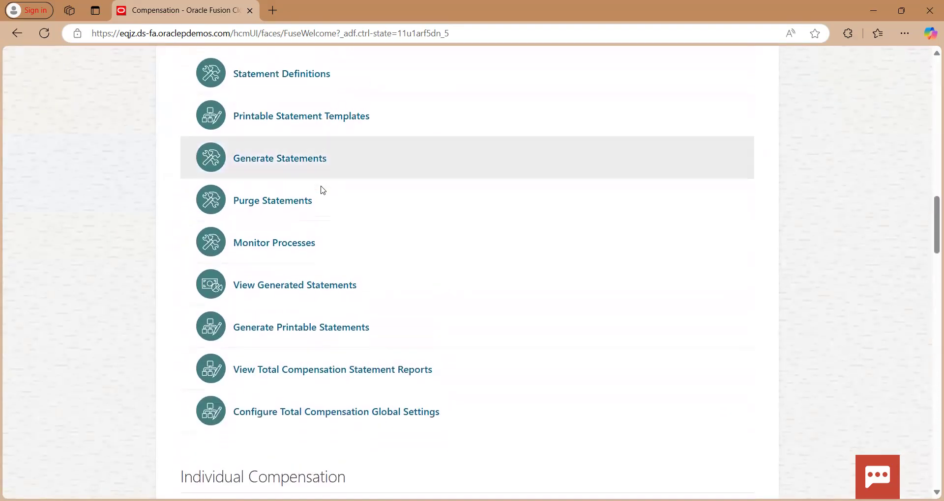
scroll(322, 191, "down", 20)
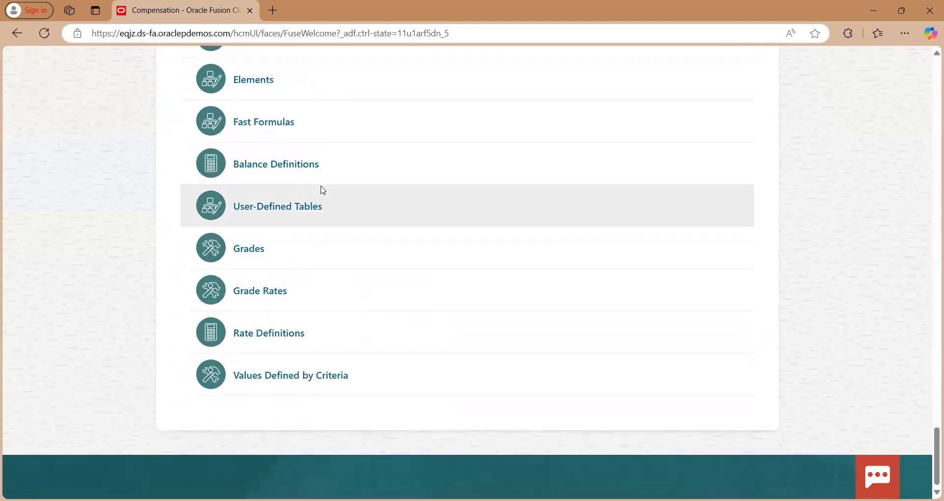
scroll(323, 190, "up", 9)
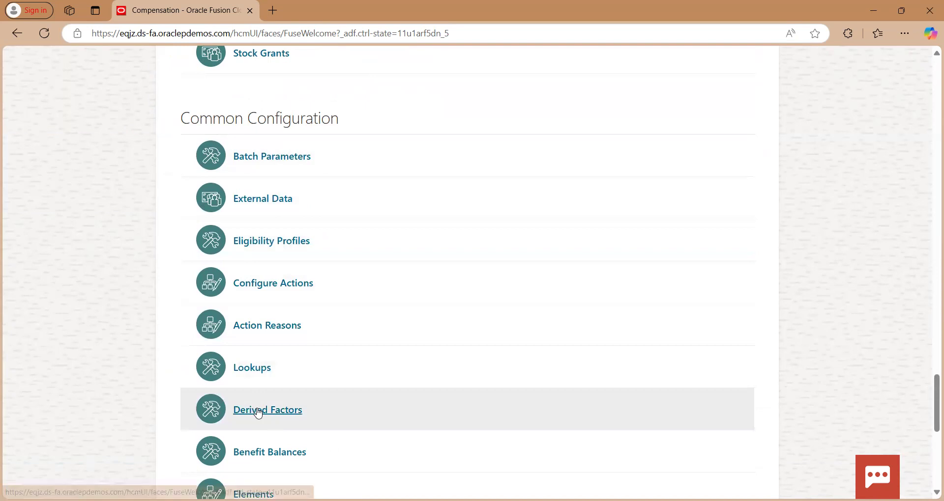
scroll(258, 413, "down", 3)
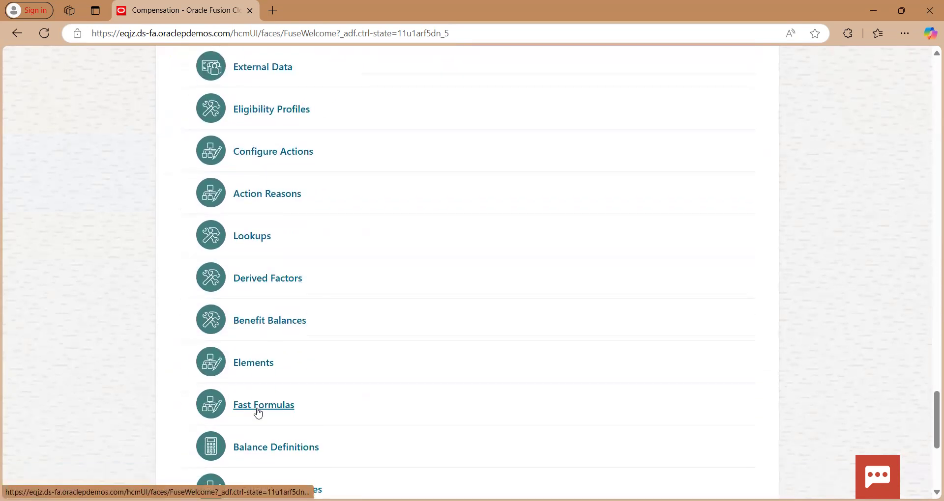
left_click(259, 412)
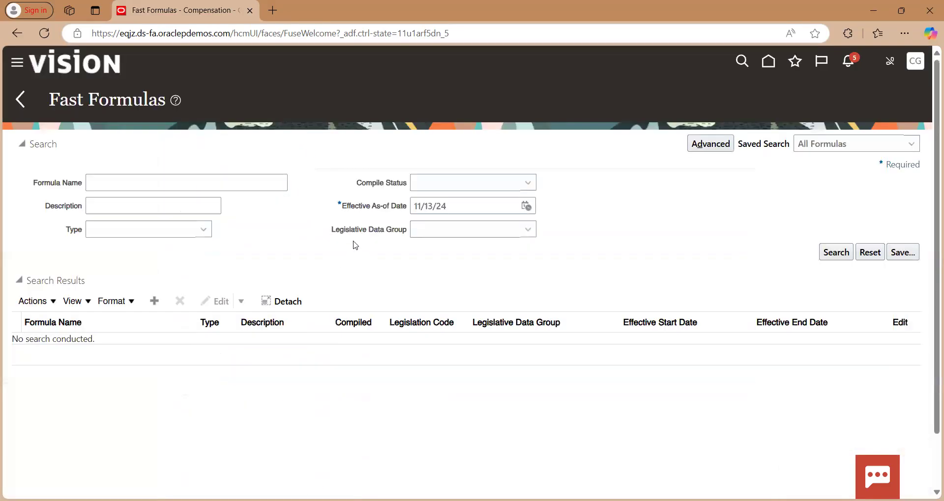
Start a new fast formula named "Provident Fund US FF" with the type Element Input Validation
left_click(152, 306)
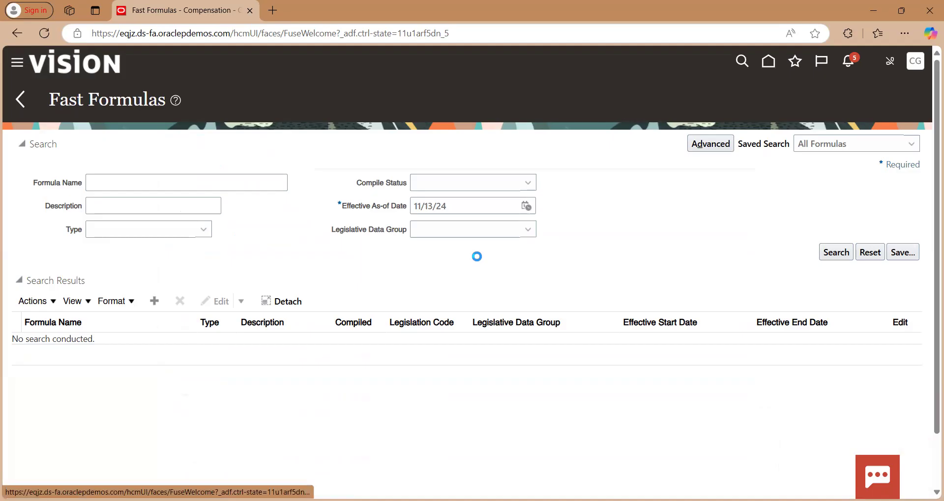
type("Prove")
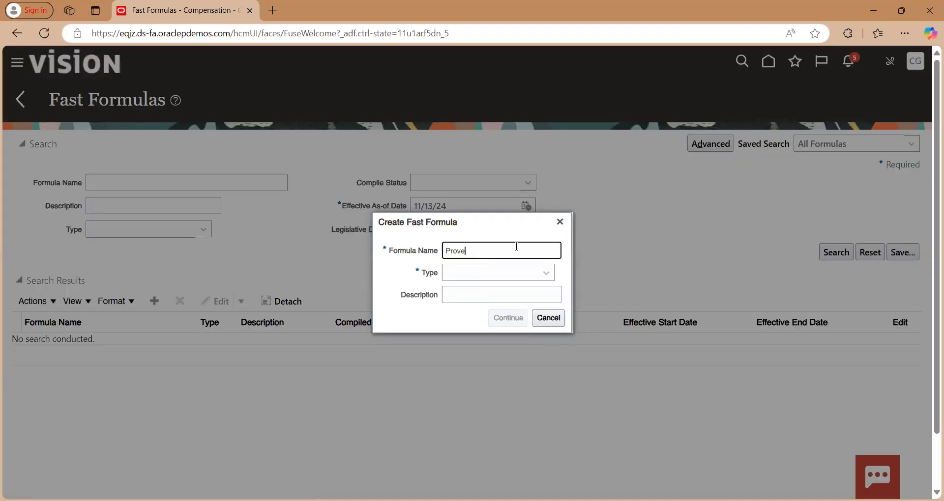
type("ident Fund")
type(" FF")
key("BackSpace")
key("BackSpace")
type("US FF")
left_click(499, 276)
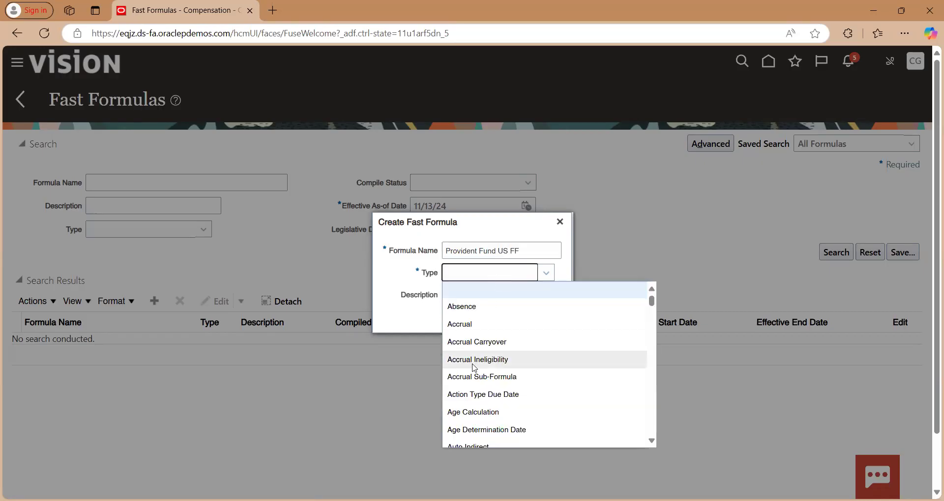
scroll(474, 368, "down", 1)
type("elem")
key("Return")
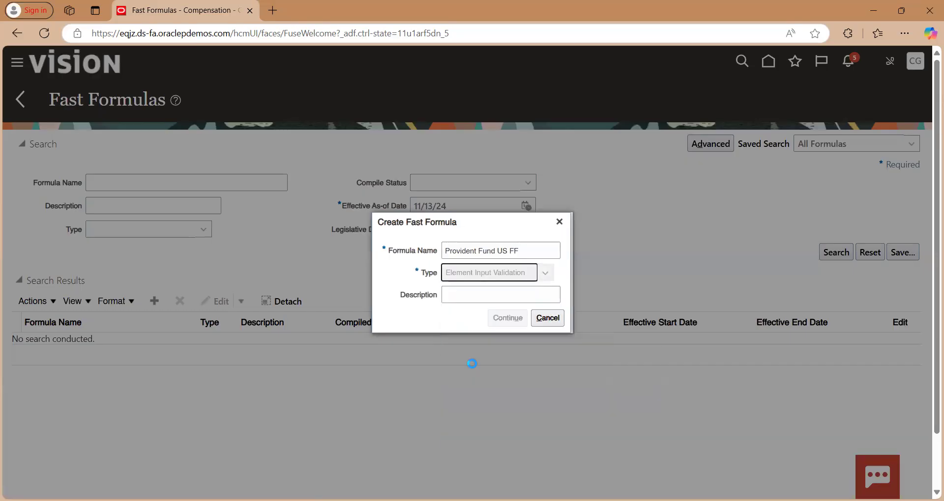
Set the formula's legislative data group to US Legislative Data Group and its effective start date to 1/1/01, and continue to the editor
left_click(487, 293)
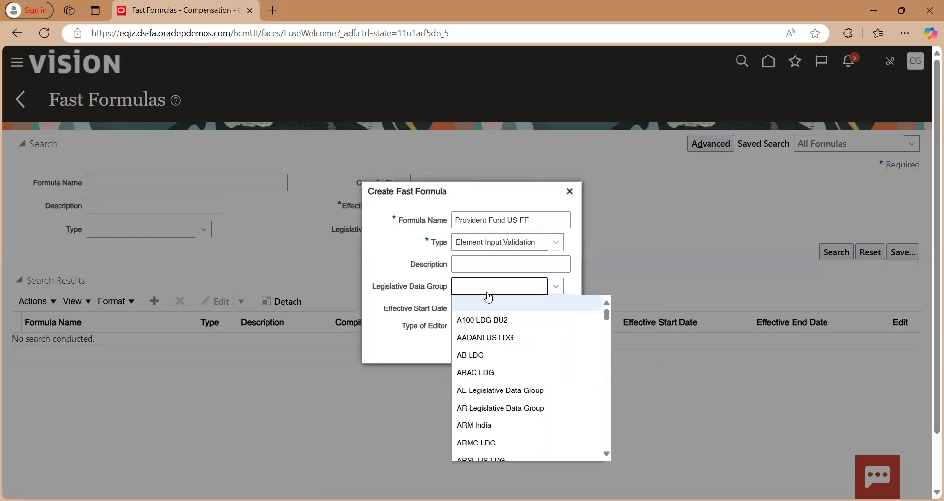
type("up")
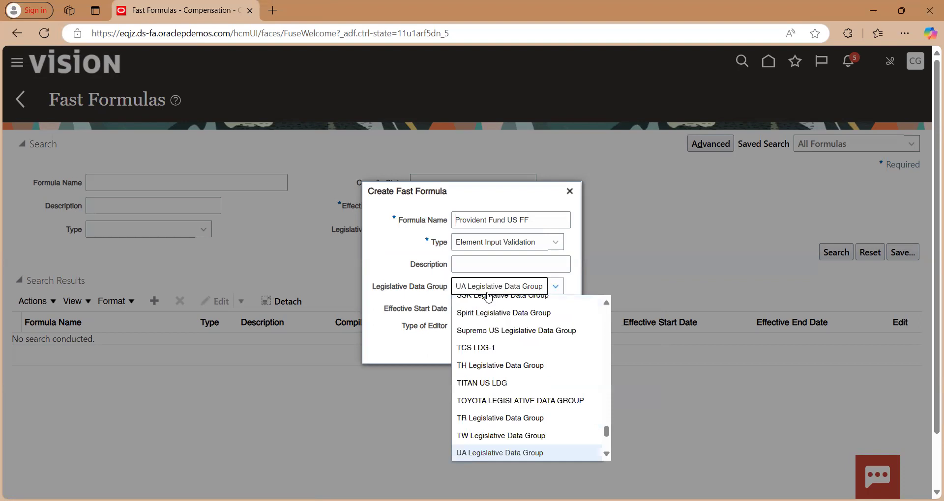
type("s")
key("Return")
key("Tab")
type("1")
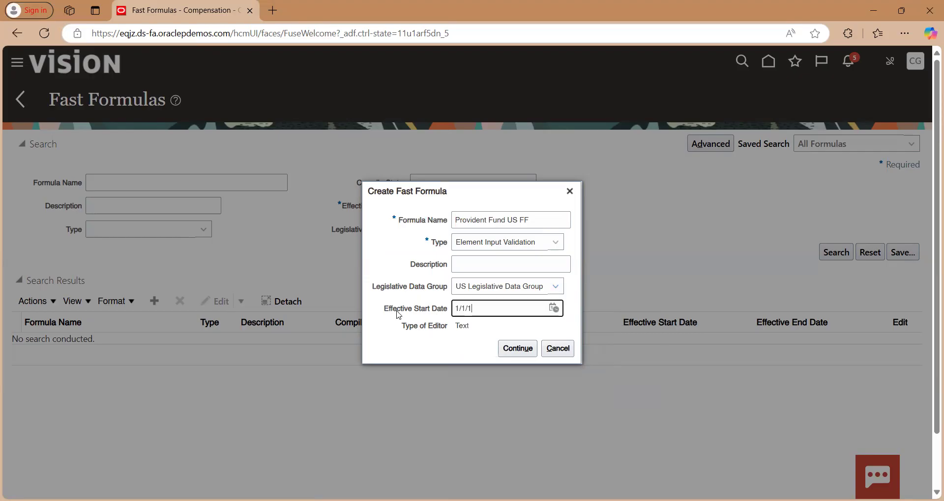
left_click(506, 349)
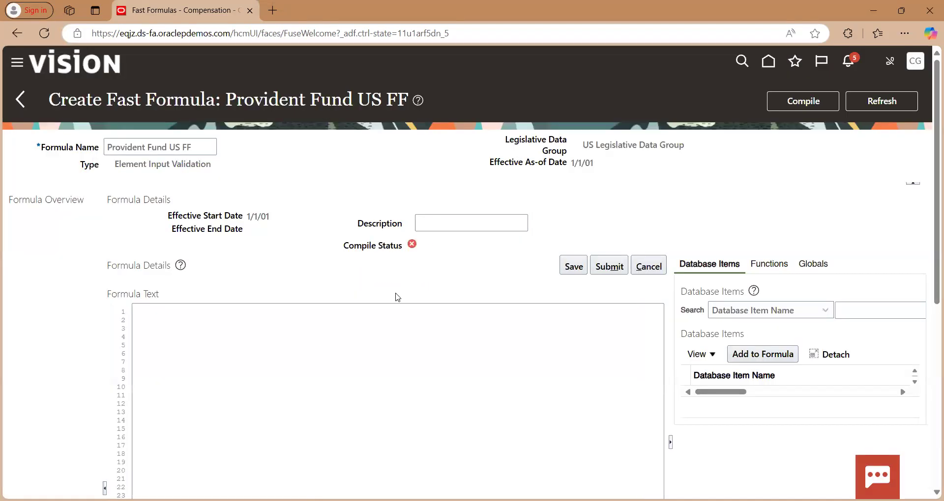
Begin the formula text with "DEFAULT FOR"
scroll(397, 297, "down", 1)
left_click(222, 274)
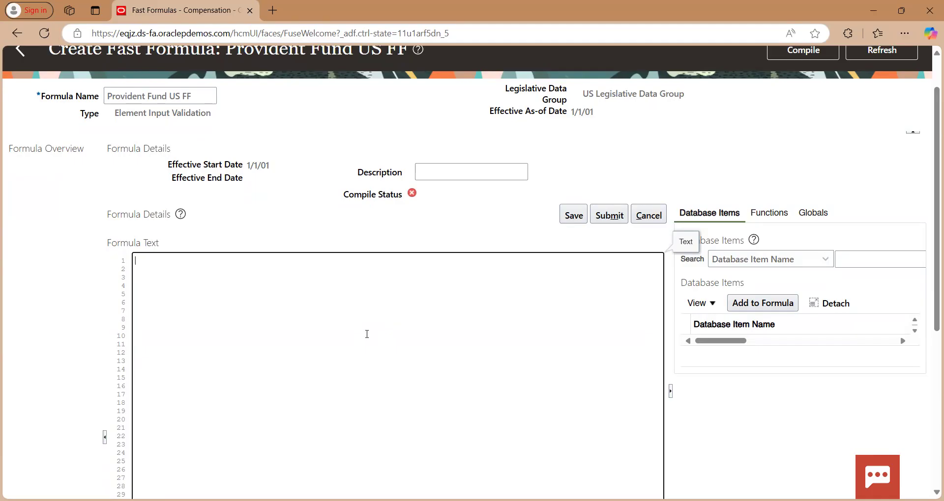
type("Default")
key("ctrl+a")
type("DEFAULT FOR")
Search the database items for "BASIC_SALARY_US_PAy_VAL" and detach the results list
left_click(868, 253)
type("BASI")
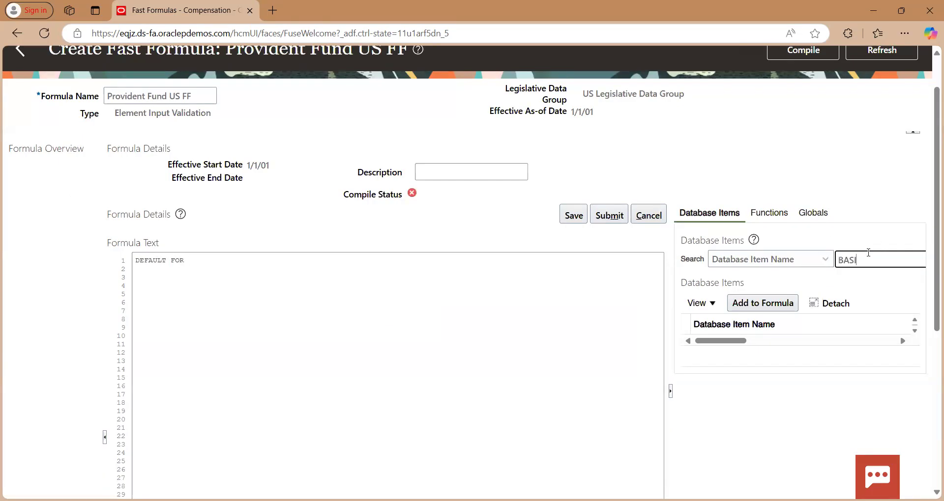
type("C_SALARY_US_PAy_VAL")
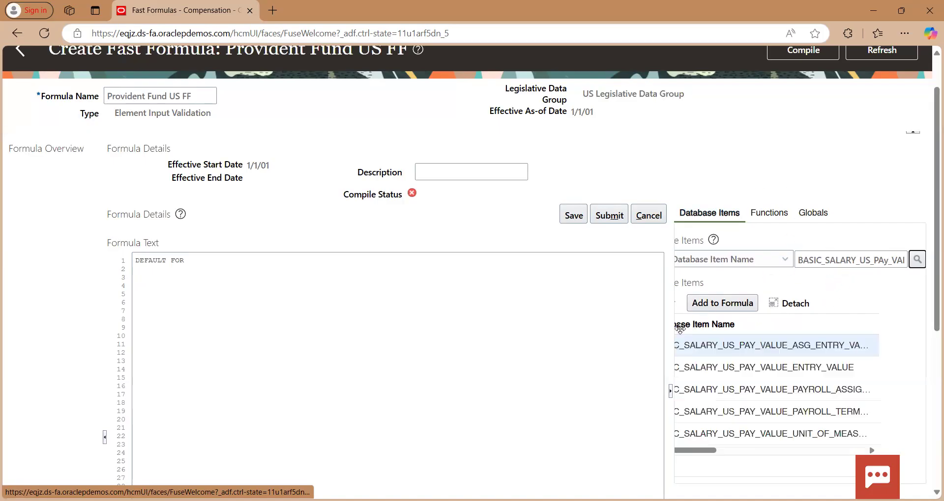
left_click(795, 304)
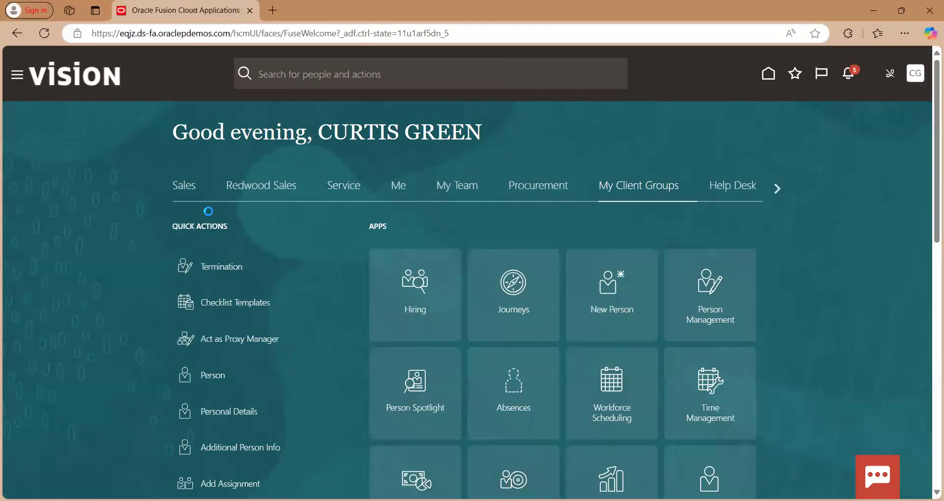
Reopen Compensation from the home page's My Client Groups and go to its Fast Formulas task
scroll(439, 247, "down", 3)
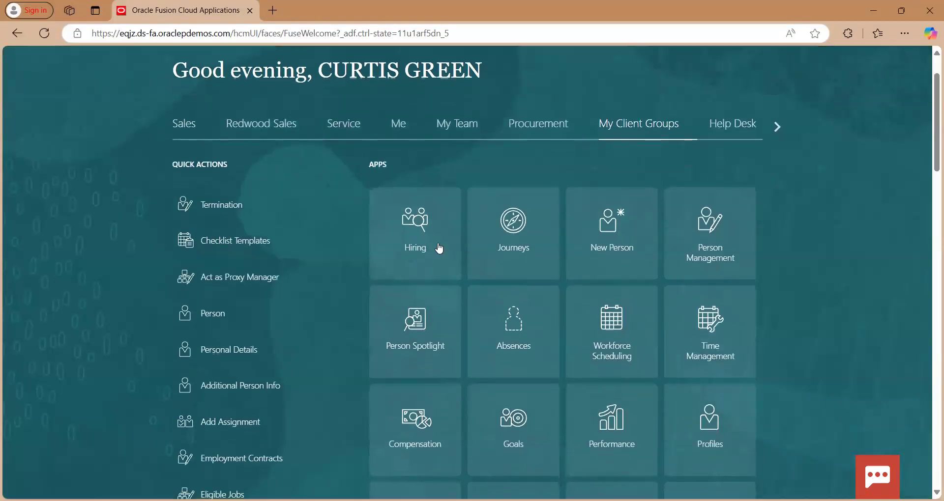
scroll(438, 246, "down", 1)
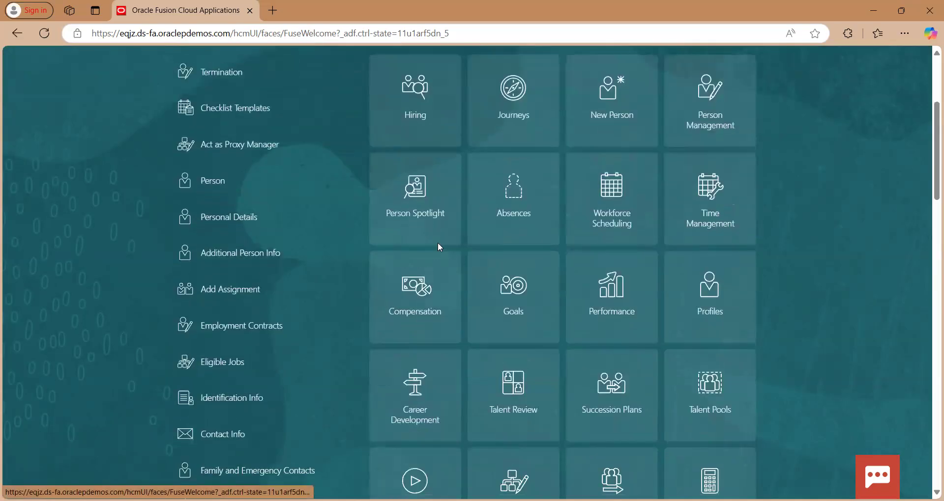
left_click(418, 294)
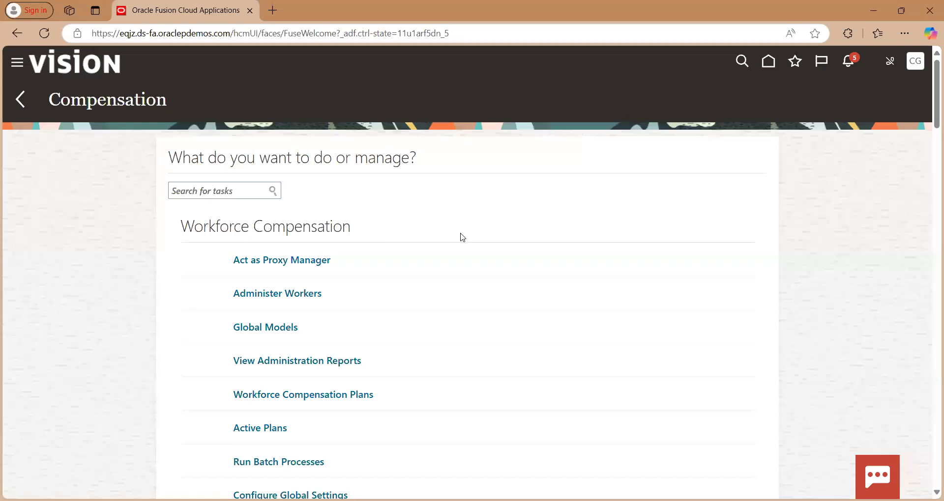
scroll(459, 236, "down", 10)
scroll(461, 239, "down", 15)
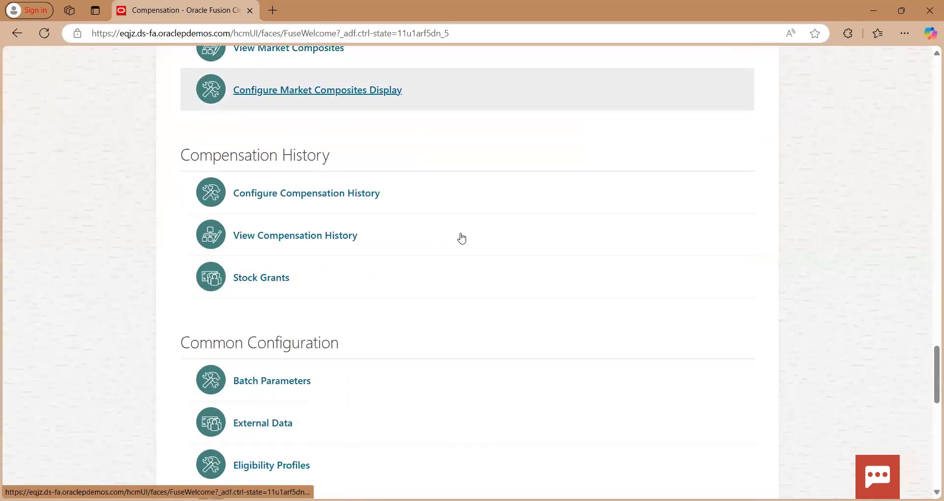
scroll(462, 237, "up", 2)
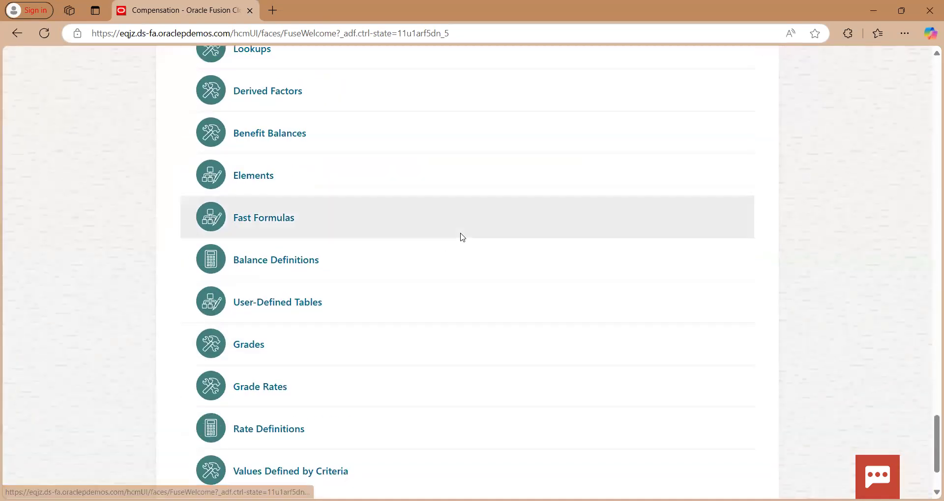
left_click(272, 217)
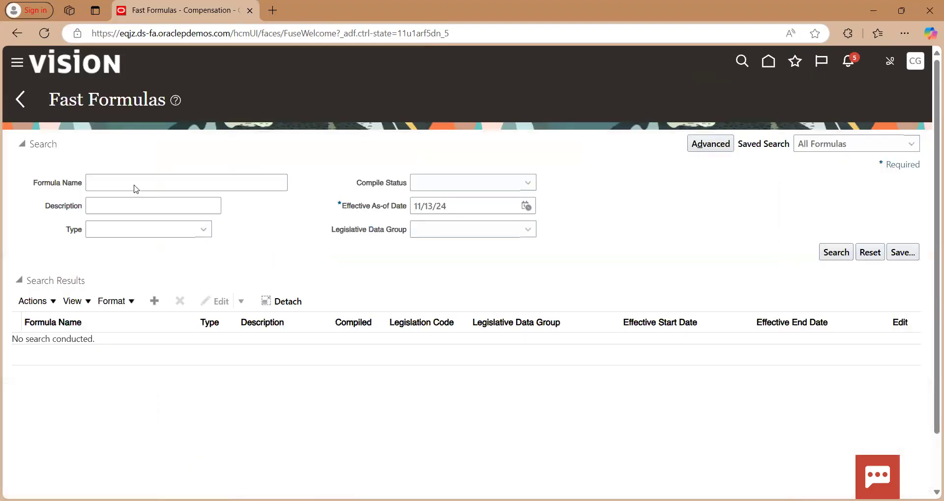
Search for fast formulas named "Provident" in the US Legislative Data Group
left_click(135, 182)
type("Provide")
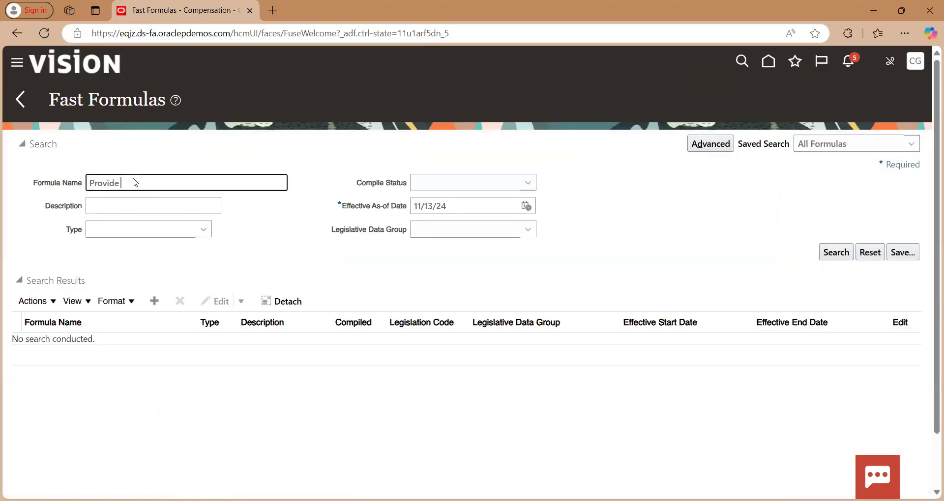
type("nt")
left_click(481, 232)
key("u")
key("s")
key("Down")
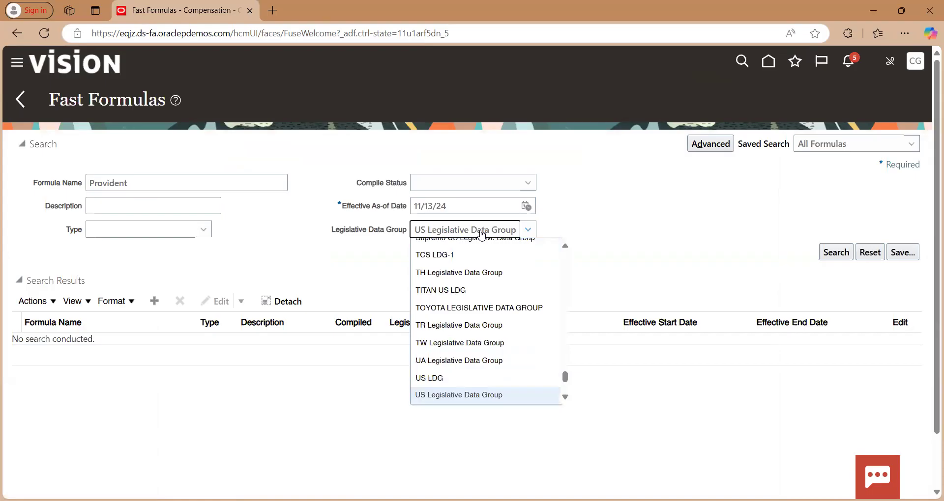
left_click(484, 392)
left_click(831, 255)
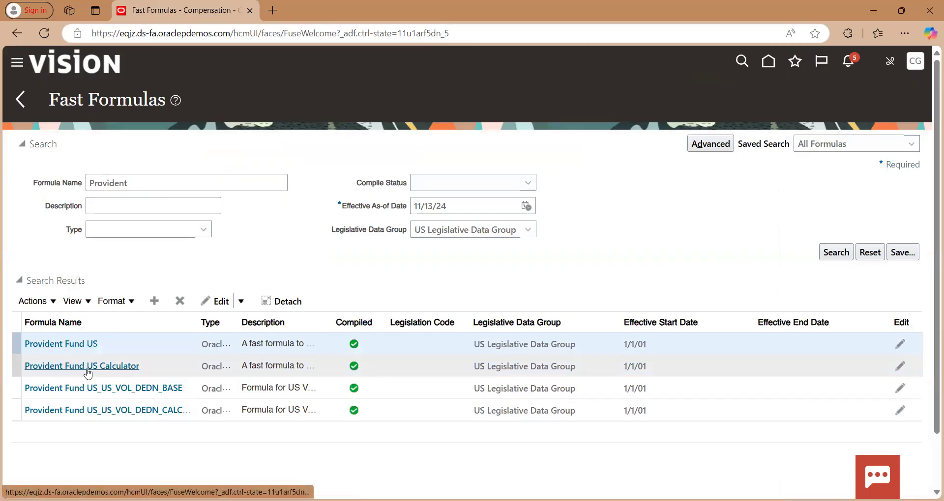
Start a new fast formula named "Provident Fund US FF" with the type Element Input Validation
left_click(154, 301)
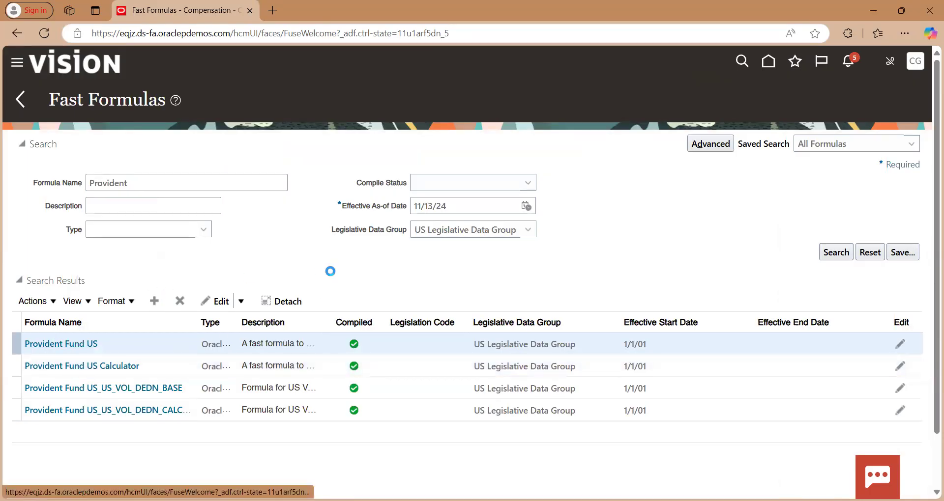
type("Provident Fu")
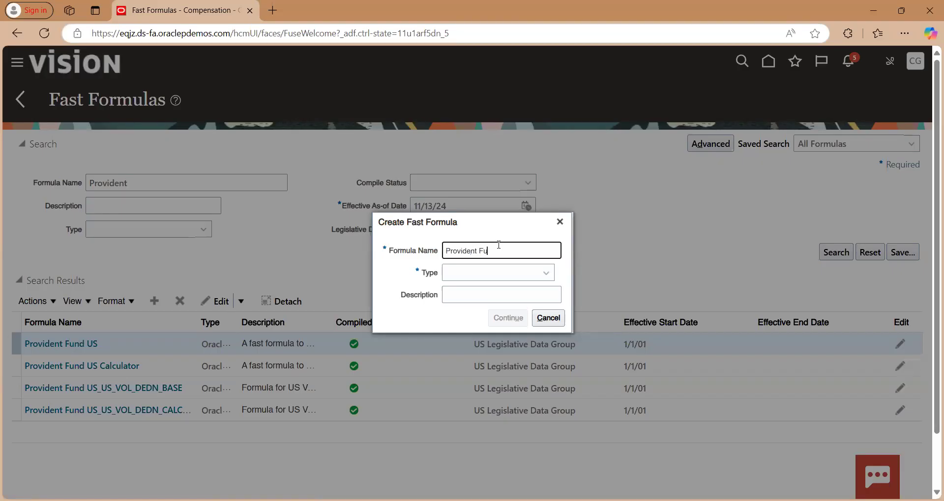
type("nd US FF")
key("Tab")
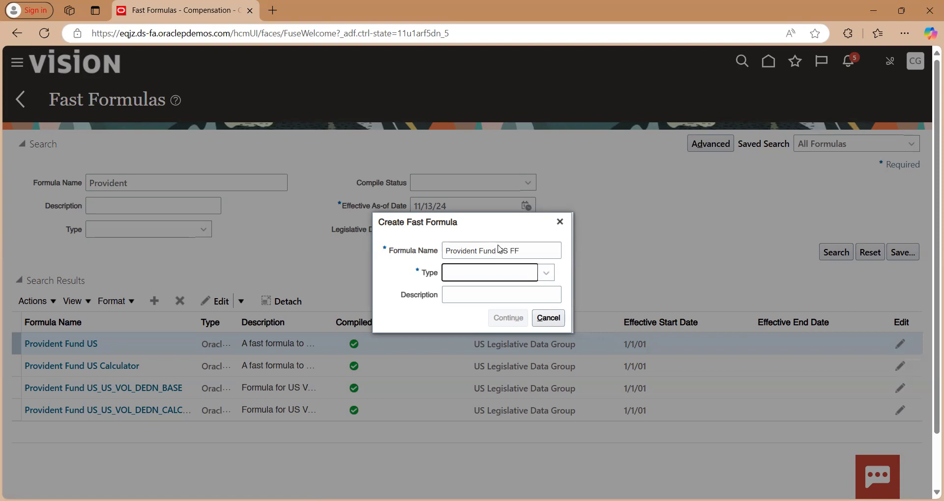
type("elem")
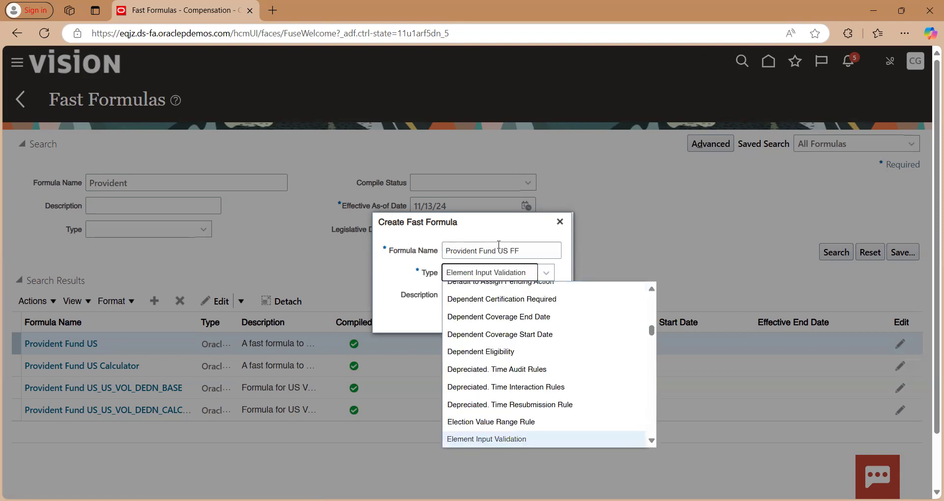
key("Return")
Assign the new formula to US Legislative Data Group with effective start date 1/1/01 and continue to its text editor
left_click(498, 294)
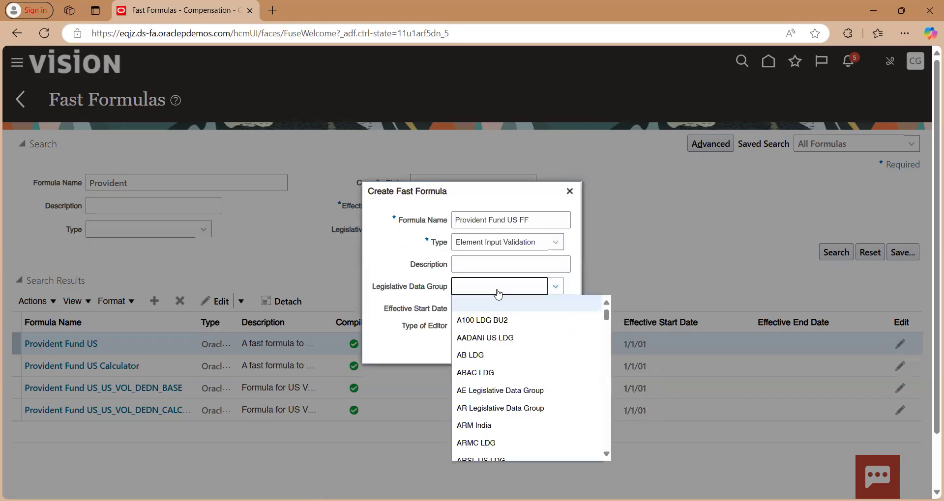
type("us le")
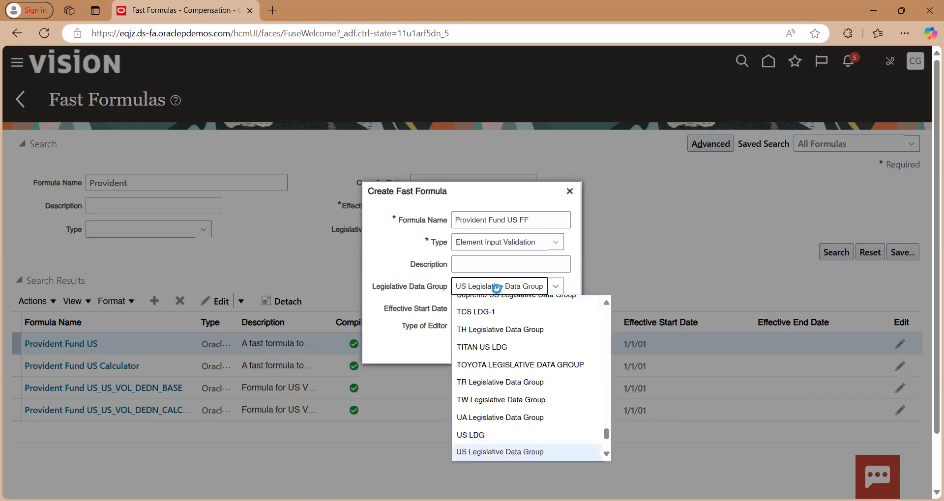
key("Return")
key("Tab")
type("1/1/1")
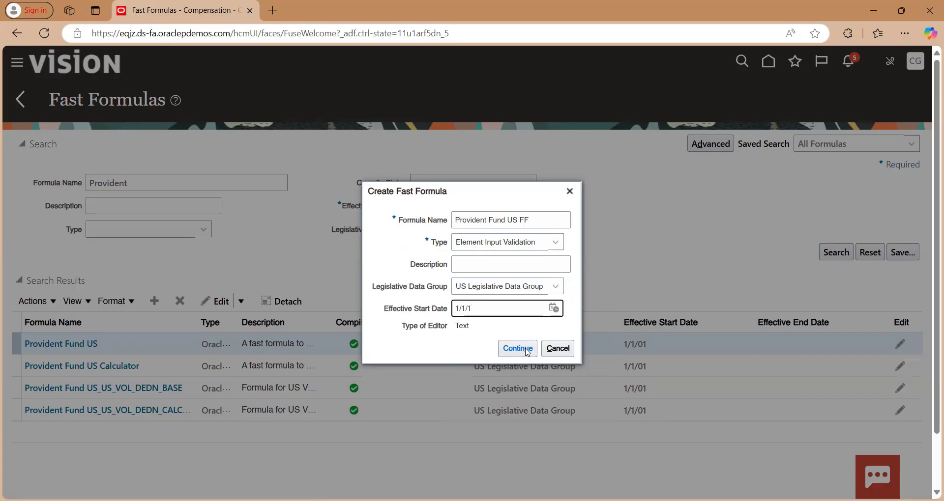
left_click(526, 351)
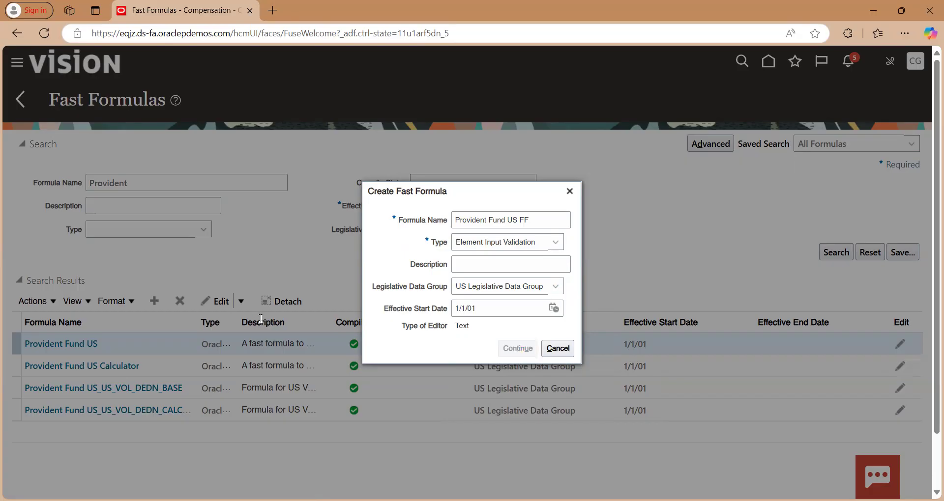
Begin the text of the Provident Fund US FF formula with "DEFAULT FOR"
left_click(308, 332)
type("D")
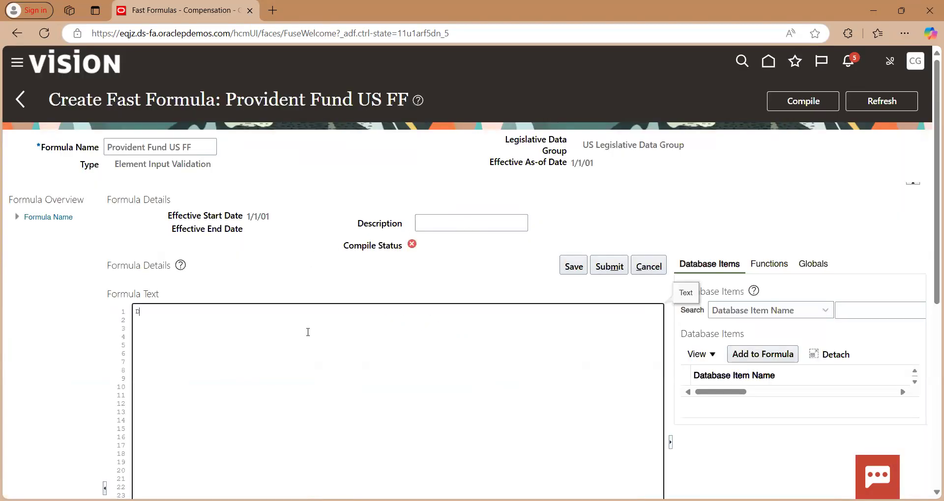
type("EFAULT FOR")
Search the database items for BASIC_SALARY_US_PAY_VALUE and add BASIC_SALARY_US_PAY_VALUE_ASG_ENTRY_VALUE to the formula text
left_click(888, 308)
type("BASIC_SALARY")
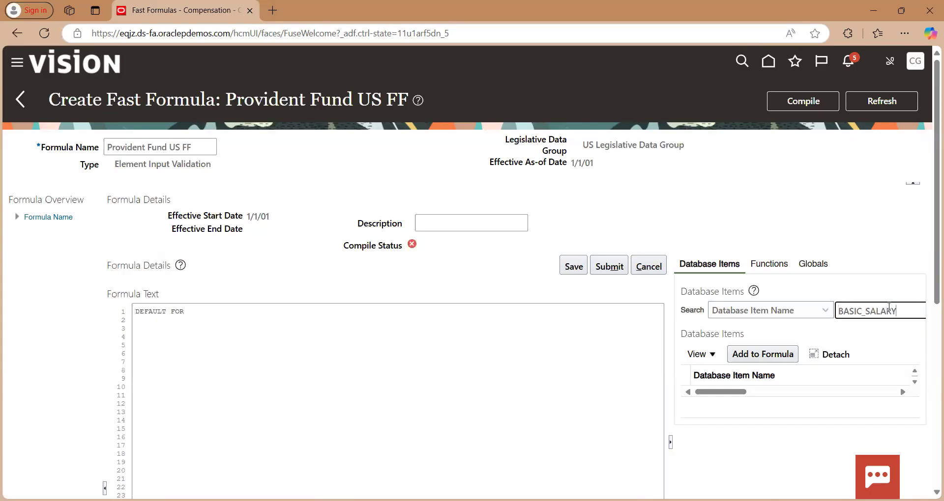
type("_US_PAY_VALUE")
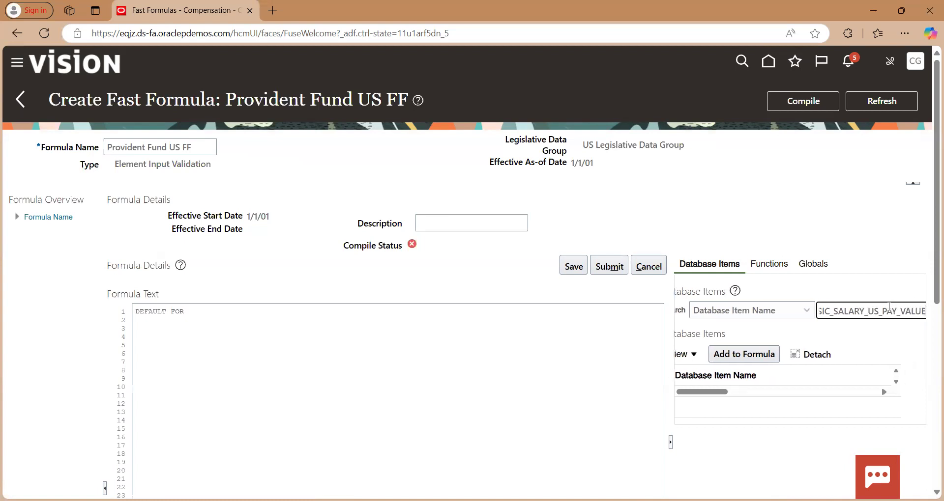
key("Tab")
key("Return")
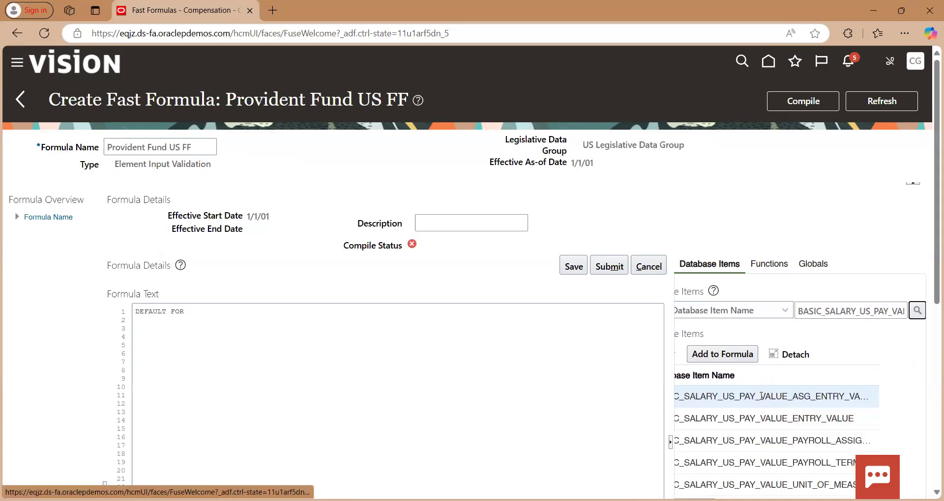
left_click(788, 355)
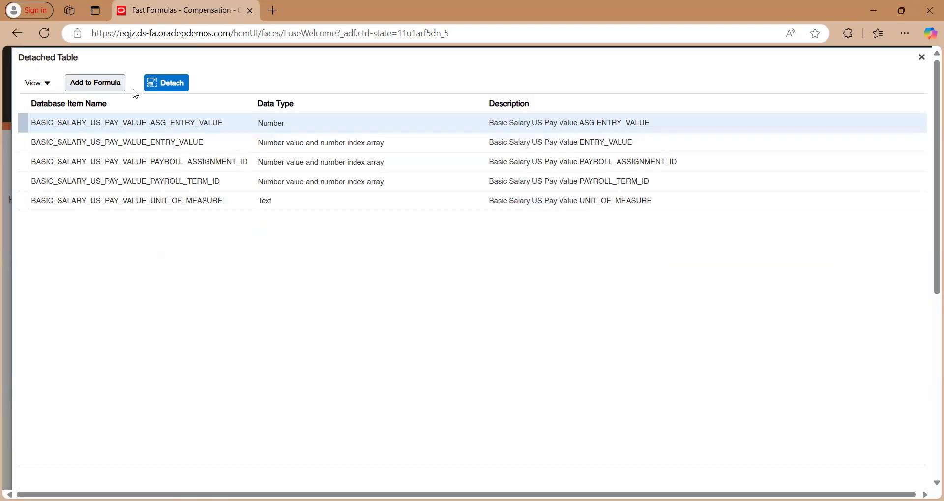
left_click(163, 84)
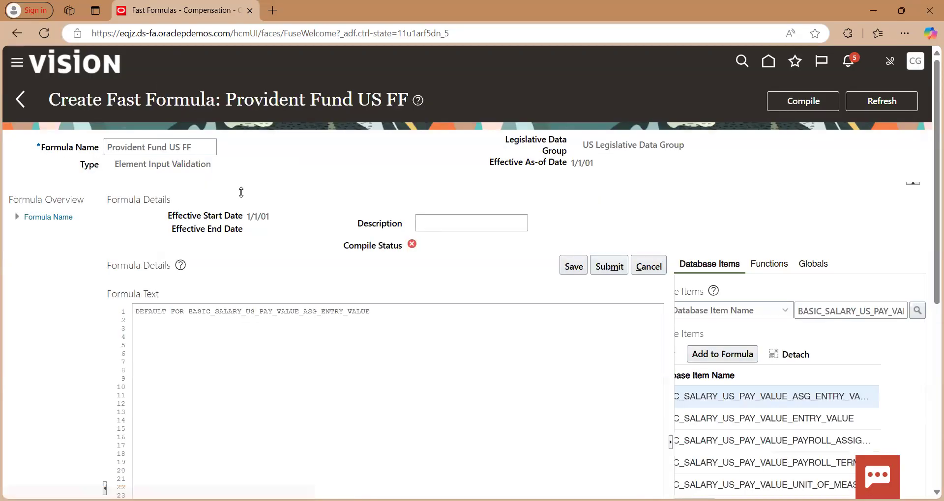
Complete the default line with "is 0" and add the line "INPUTS ARE Percentage" below it
left_click(373, 312)
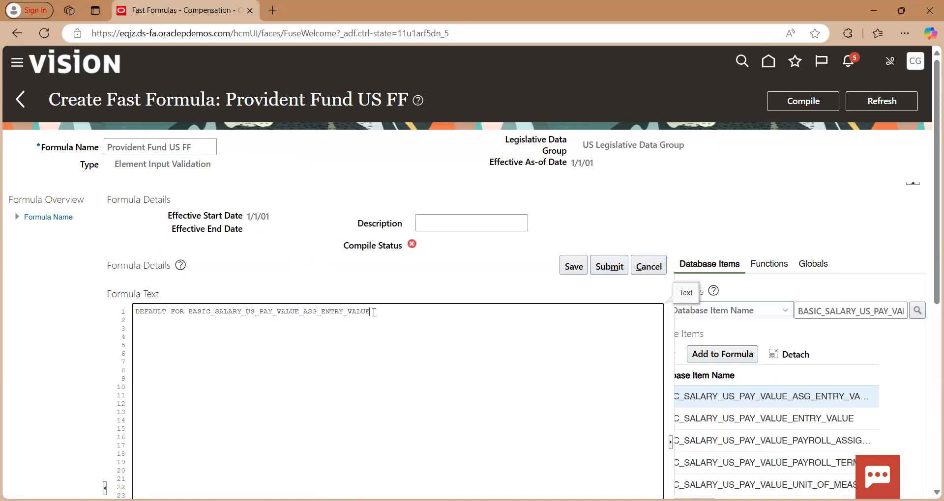
type("is 0   input")
key("shift+Home")
type("INPUT")
key("BackSpace")
type("S ARE Percentage")
key("Return")
key("Return")
Add the calculation line "pay_value = BASIC_SALARY_US_PAY_VALUE_ASG_ENTRY_VALUE * (Percentage/100)" below the inputs line
scroll(374, 313, "down", 2)
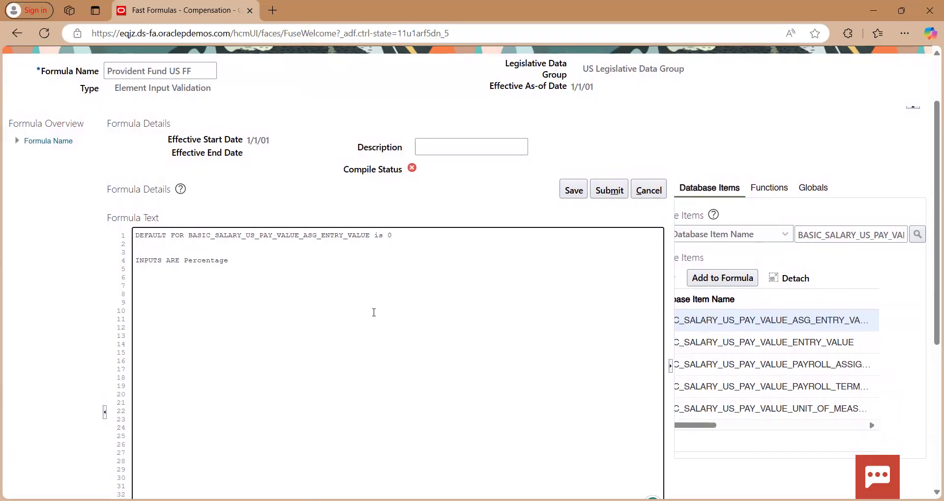
type("pay_value =")
double_click(220, 235)
key("ctrl+c")
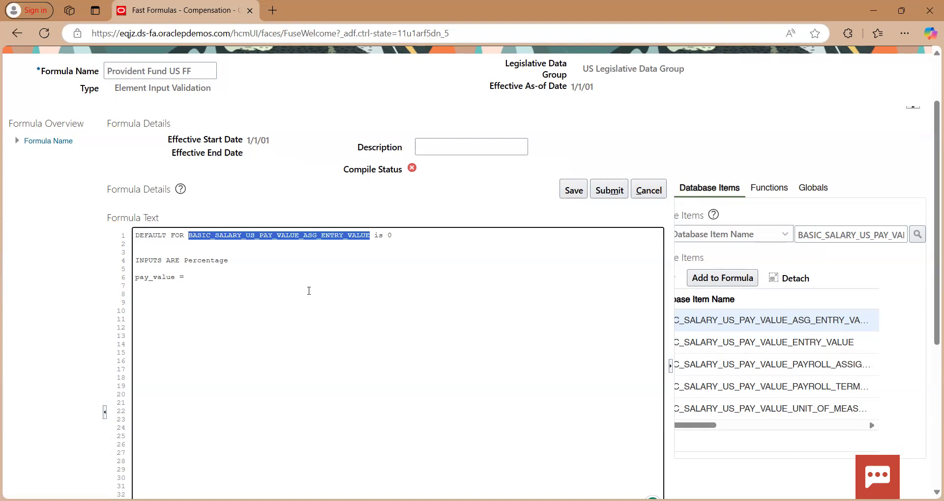
left_click(215, 277)
key("ctrl+v")
type("*")
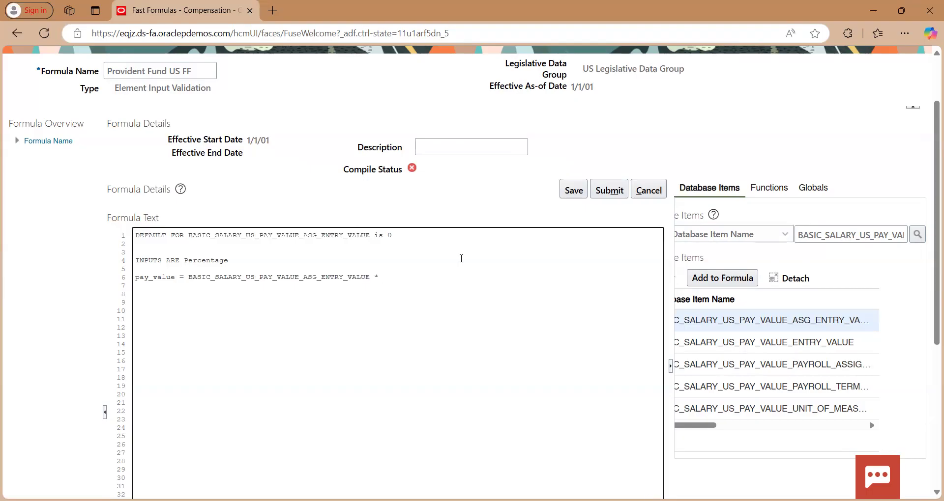
type("n (Percentage/100")
End the formula text with the line "return pay_value"
key("Return")
key("Return")
type("return")
scroll(461, 258, "down", 5)
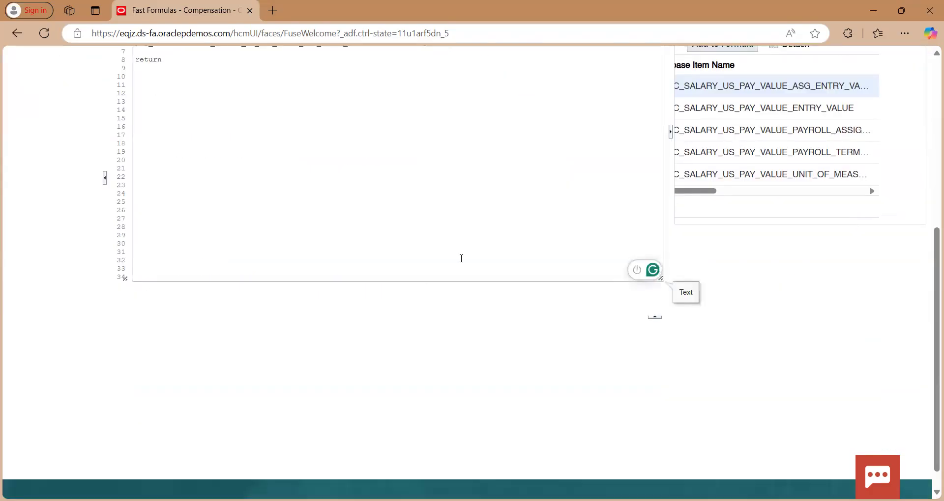
scroll(461, 259, "up", 3)
type("pay_value")
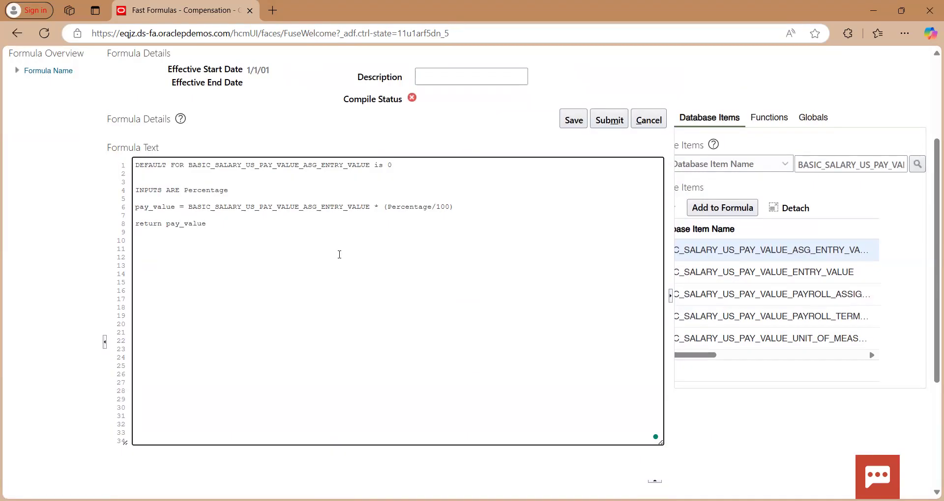
Save and submit the Provident Fund US FF formula, and compile it
scroll(339, 254, "up", 2)
left_click(571, 202)
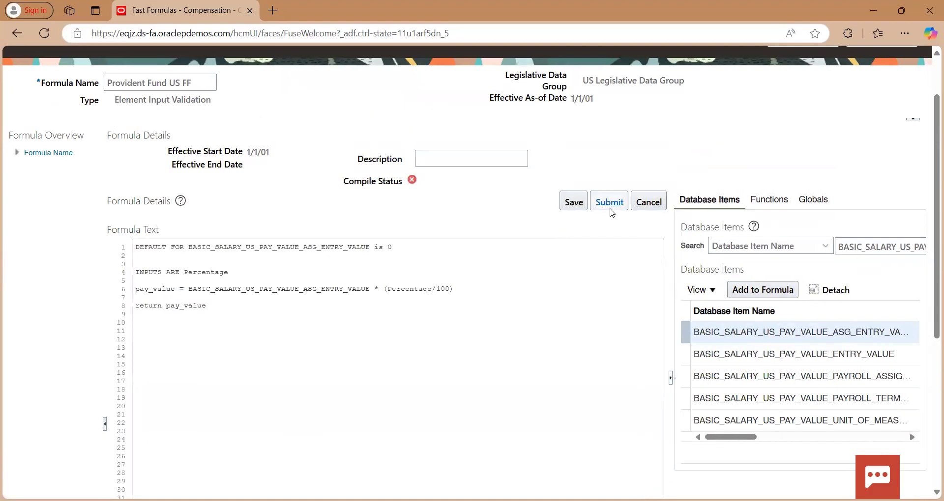
left_click(609, 203)
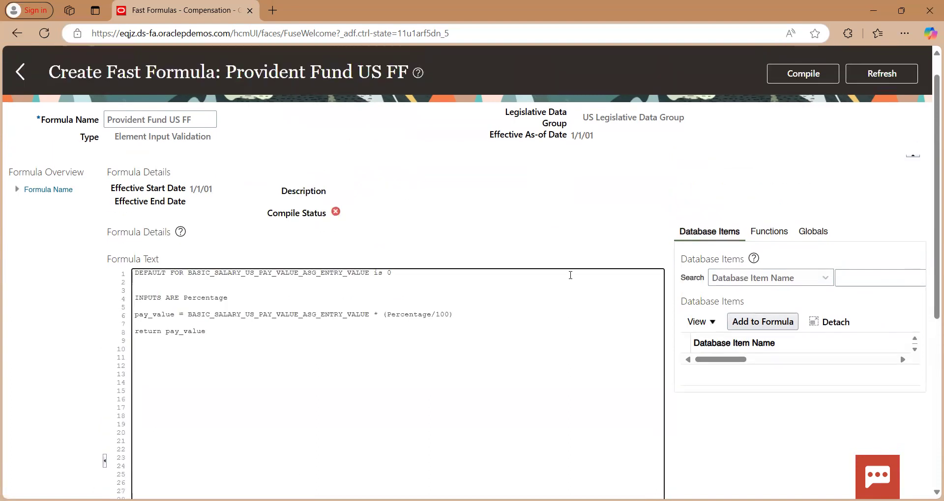
left_click(818, 78)
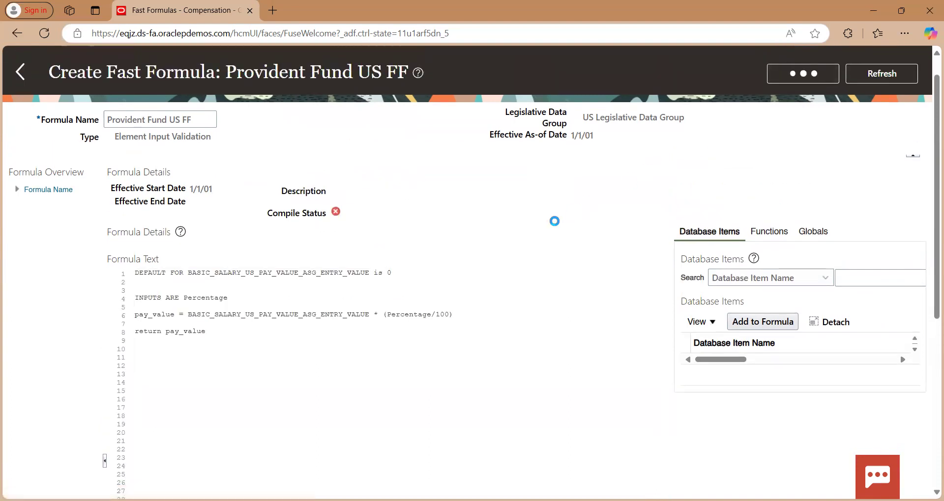
left_click(533, 291)
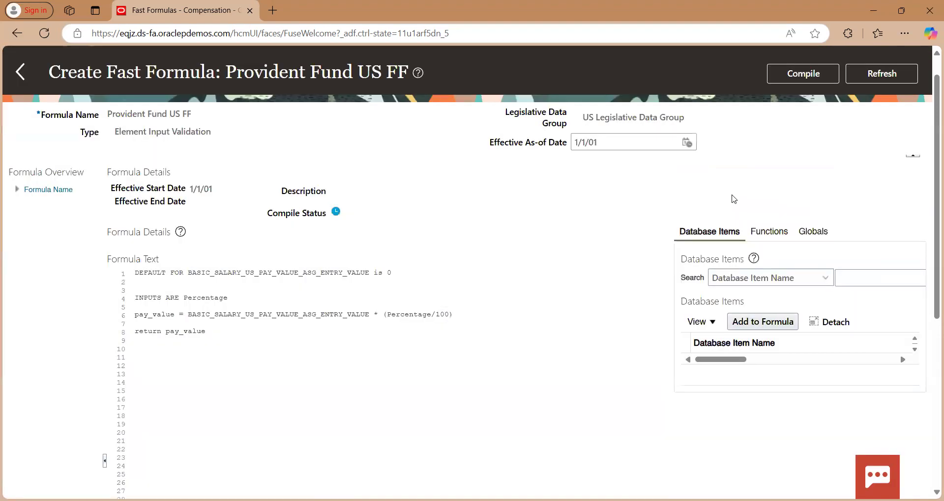
Refresh the formula page repeatedly to check the compile status
left_click(868, 72)
left_click(887, 78)
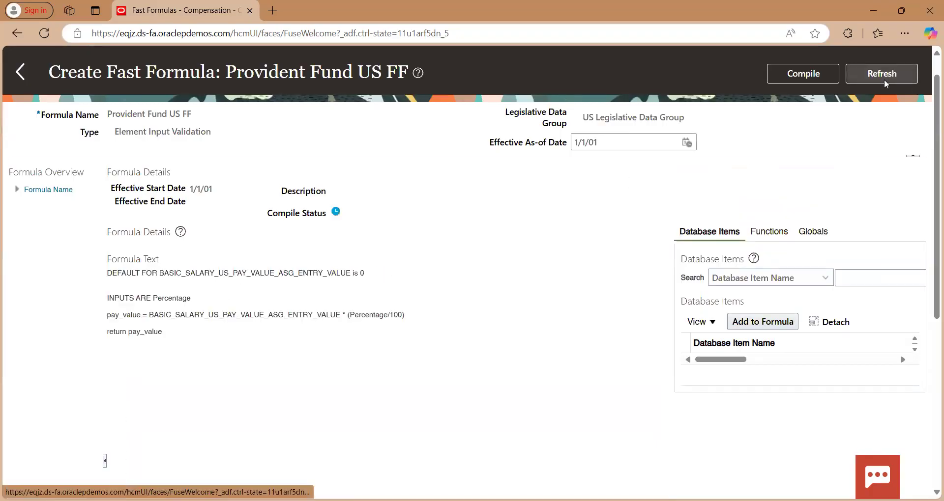
left_click(885, 79)
left_click(884, 80)
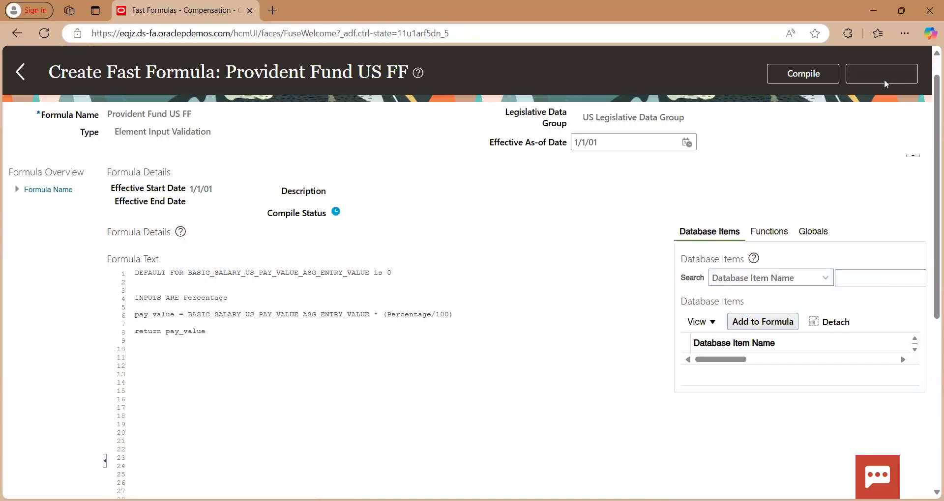
left_click(883, 78)
left_click(884, 79)
left_click(884, 78)
left_click(884, 78)
left_click(884, 79)
left_click(884, 78)
left_click(884, 78)
left_click(883, 79)
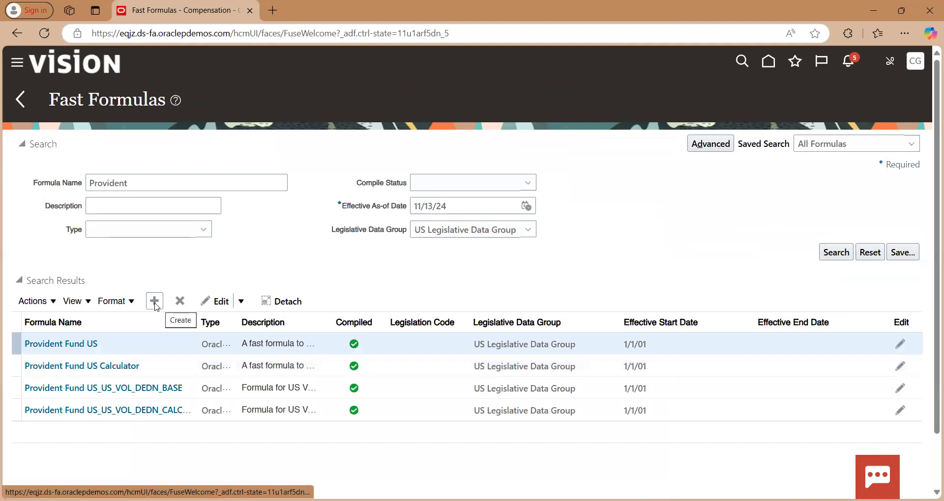
Rerun the "Provident" fast formula search and open Provident Fund US FF for editing
left_click(834, 252)
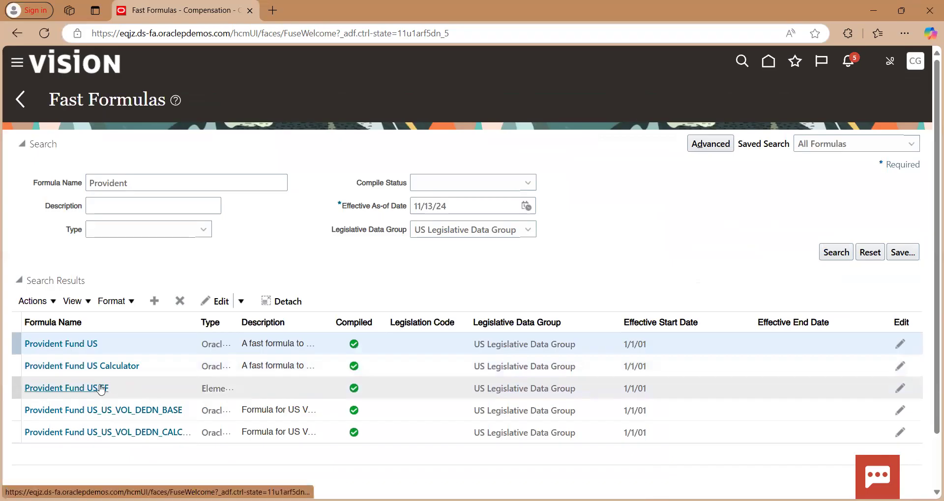
left_click(100, 388)
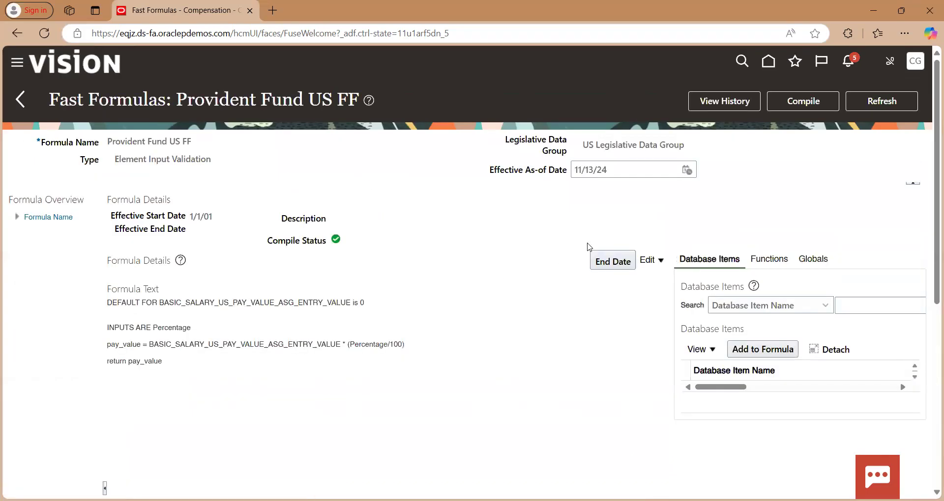
left_click(669, 261)
left_click(667, 273)
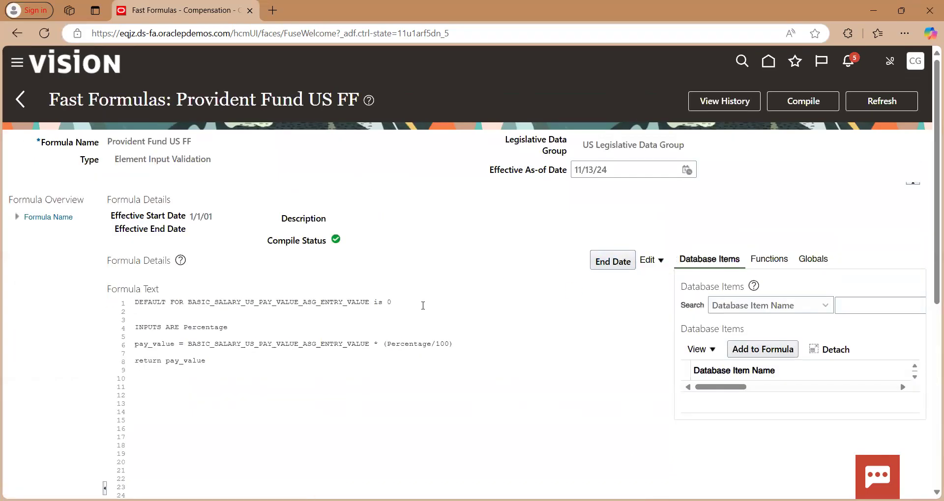
Insert the line "l_effective = GET_CONTEXT(EFFECTIVE_DATE,'1900/01/01'(date))" between the inputs line and the pay_value calculation
left_click(240, 337)
key("Return")
key("Return")
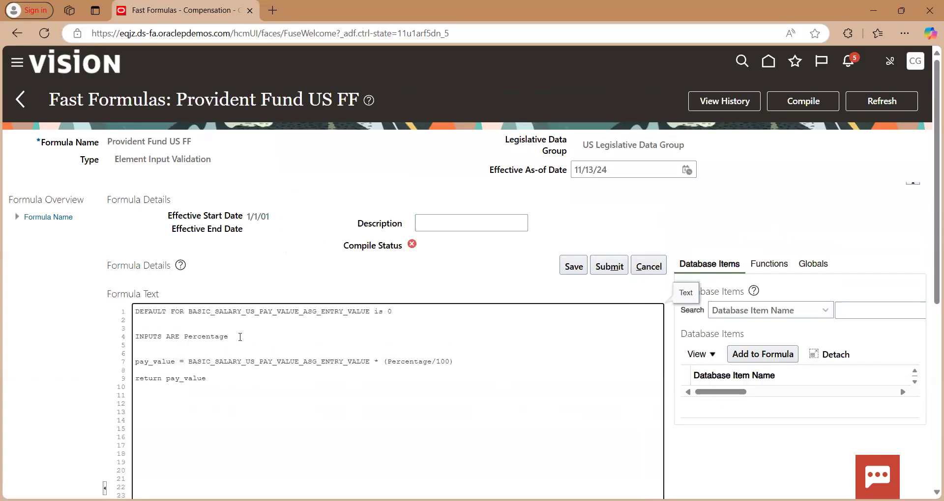
type("l_effectiv")
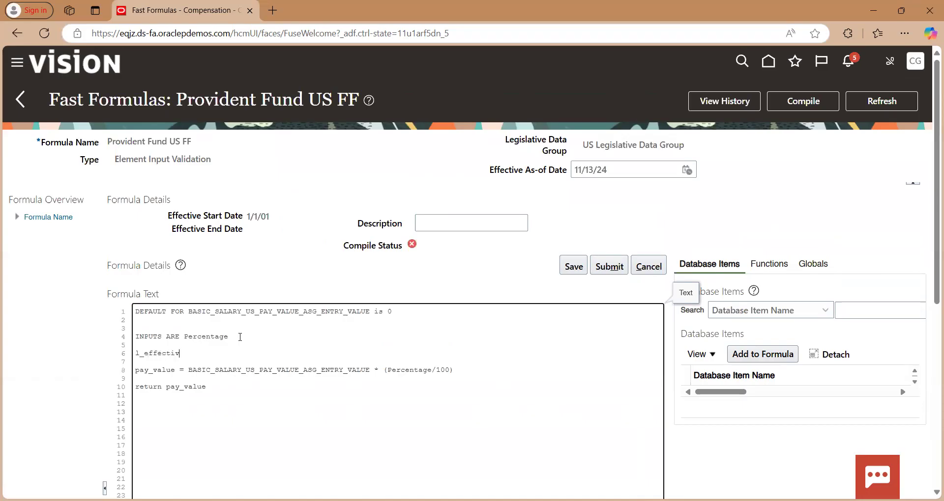
type("e = GET_CONTEXT(EFFECTIVE_DATE,'1900/01/01'(dtae")
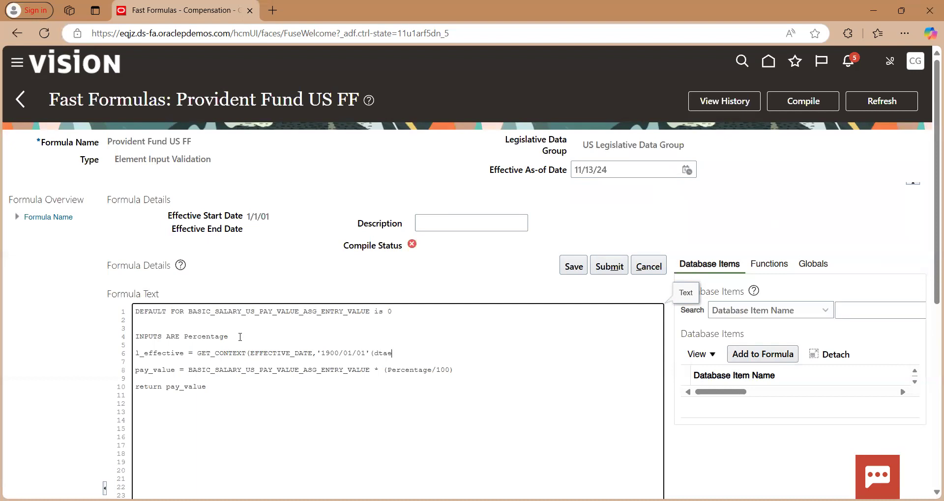
type("te))")
Add the line "CHANGE_CONTEXTS(EARNED_DATE = l_effective)" above the pay_value calculation
key("Return")
key("Return")
type("CHANGE ")
type("CONTEXTS")
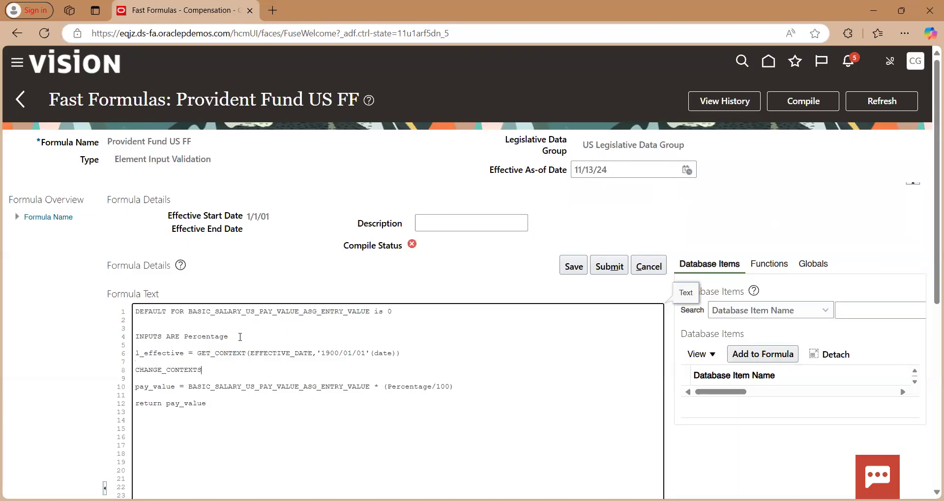
type("(EARNED_DATE = l_effective)")
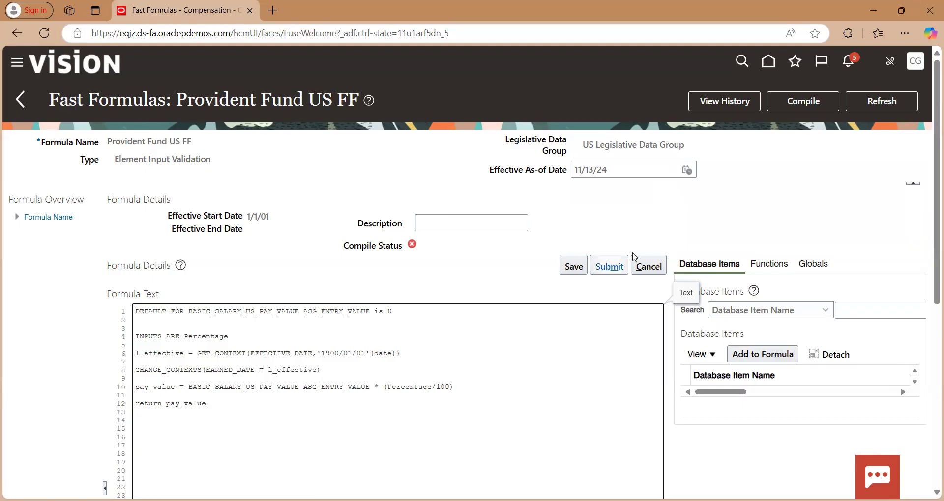
Save and submit the edited Provident Fund US FF formula and compile it
left_click(574, 266)
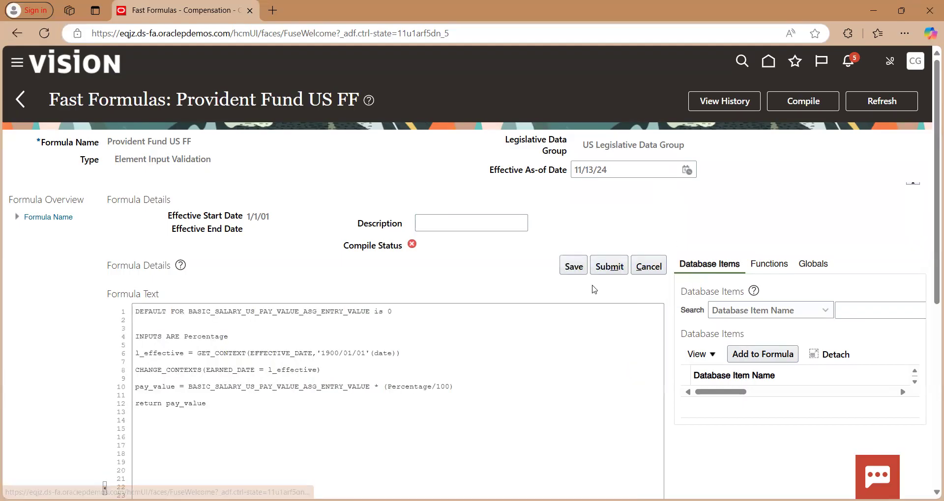
left_click(608, 270)
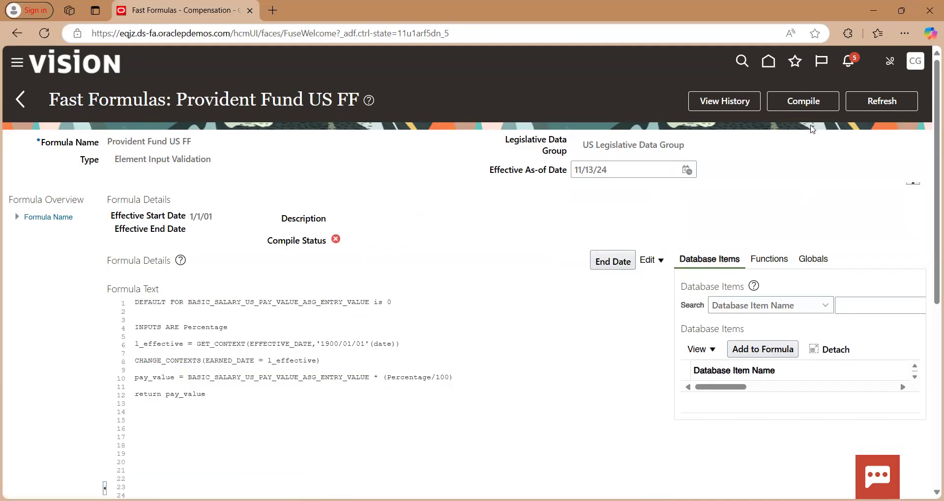
left_click(800, 101)
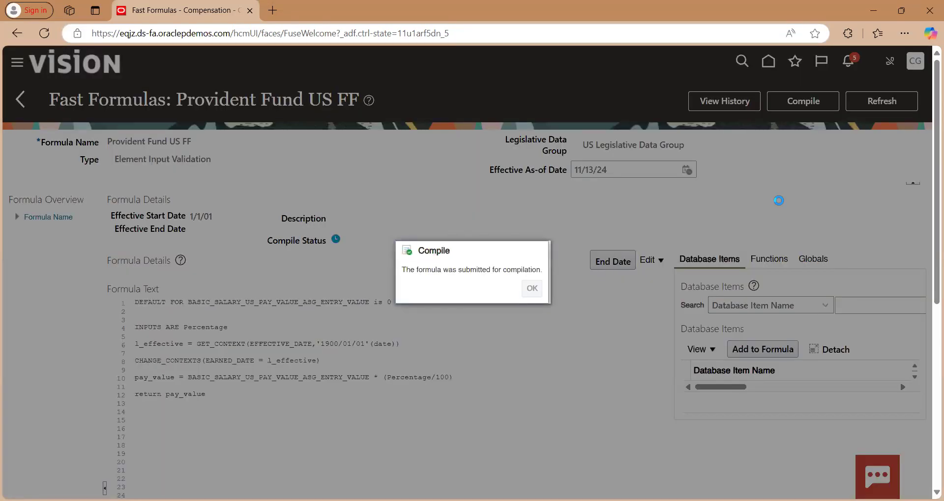
left_click(531, 295)
Refresh the formula's compile status and read the compilation details below the formula text
left_click(902, 107)
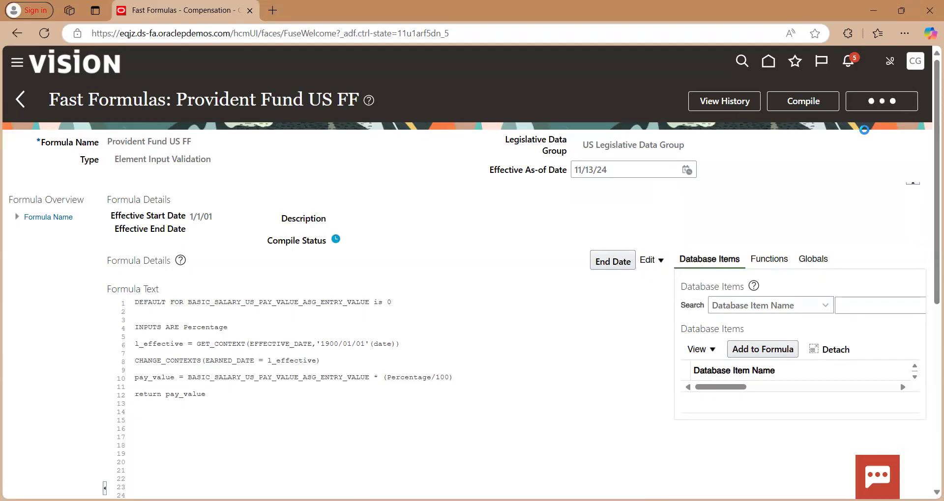
left_click(880, 104)
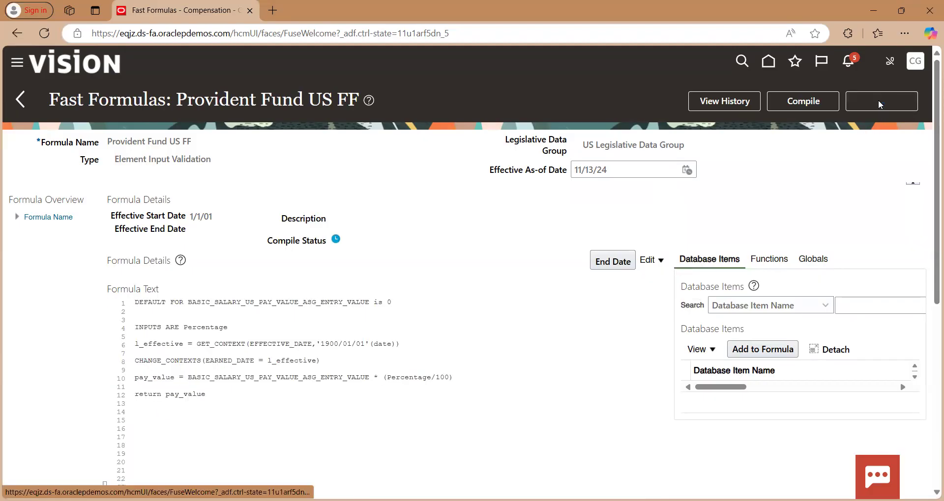
scroll(423, 315, "down", 3)
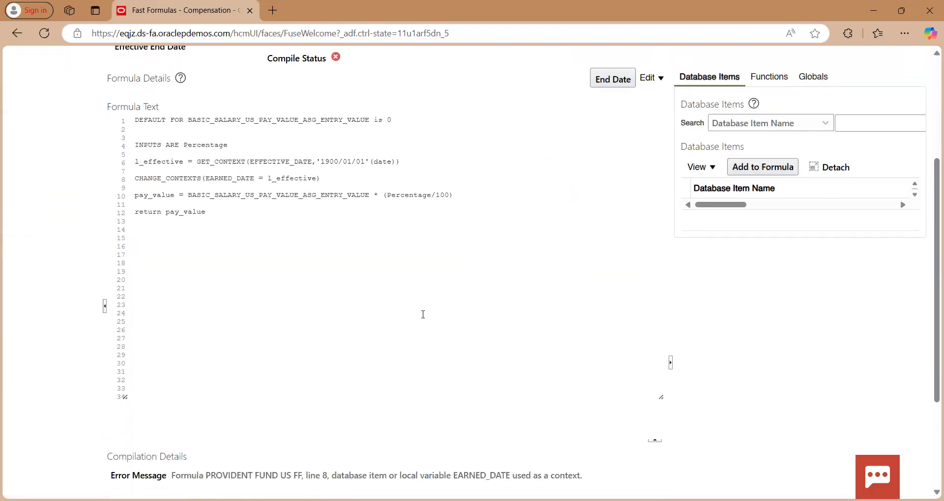
scroll(423, 314, "down", 2)
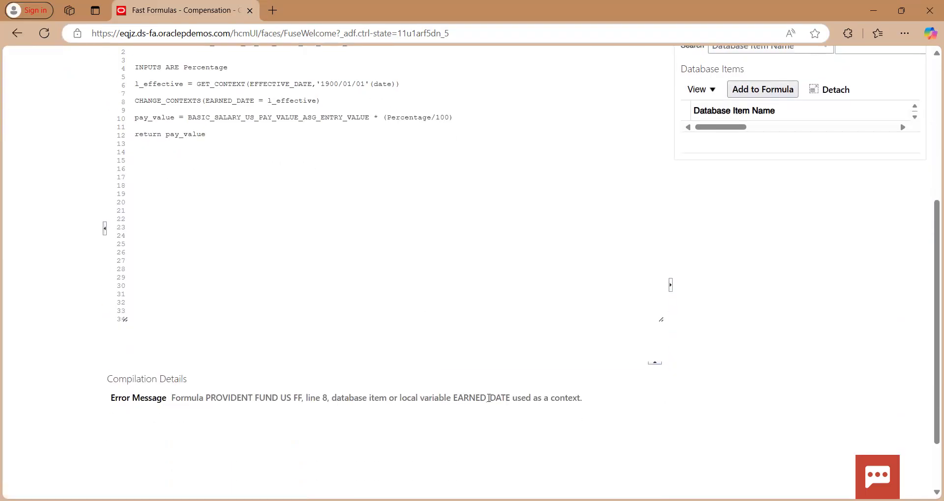
scroll(480, 347, "up", 3)
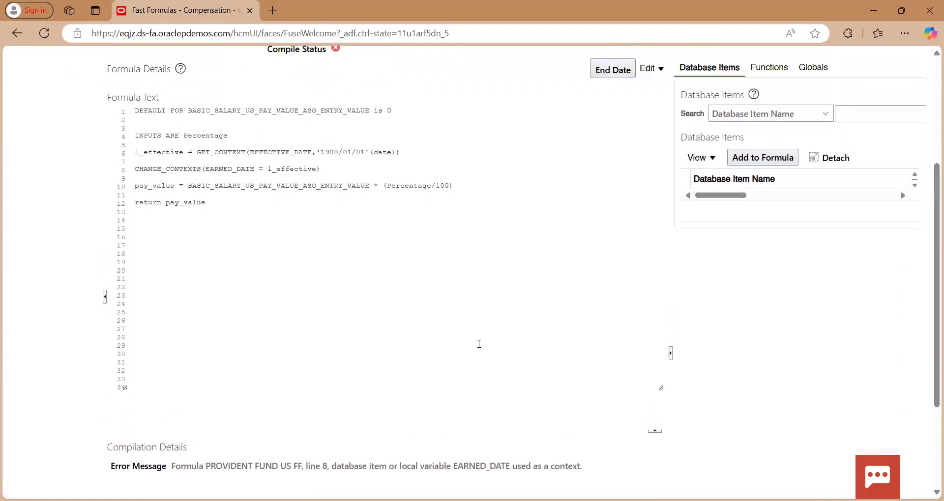
scroll(479, 344, "down", 1)
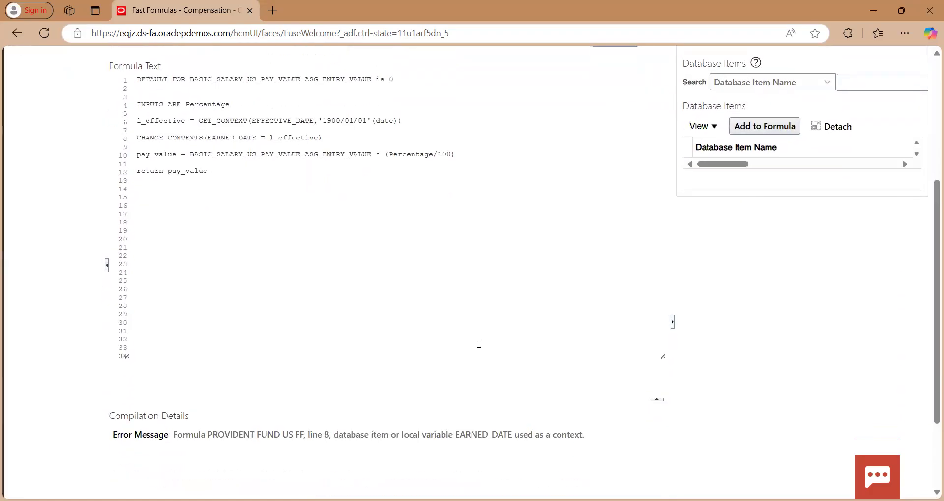
scroll(661, 130, "up", 3)
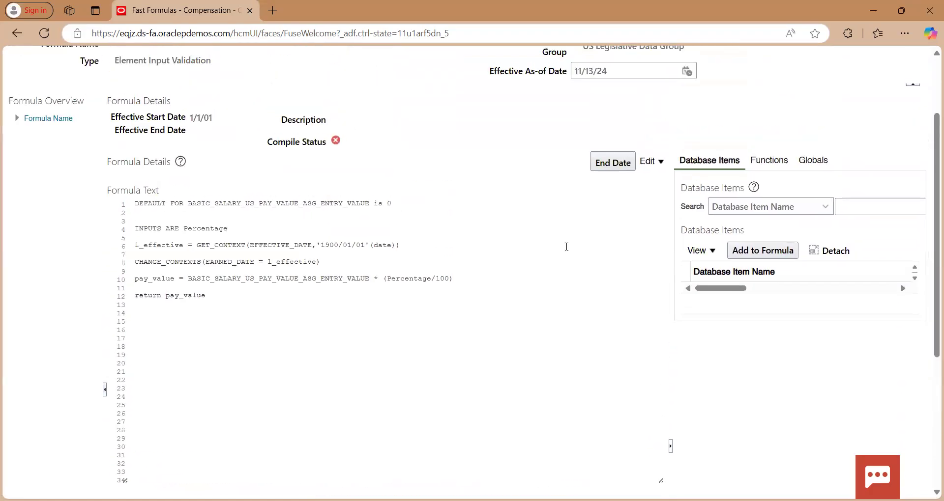
Correct the formula record by changing the context in the CHANGE_CONTEXTS line to DATE_EARNED
left_click(650, 164)
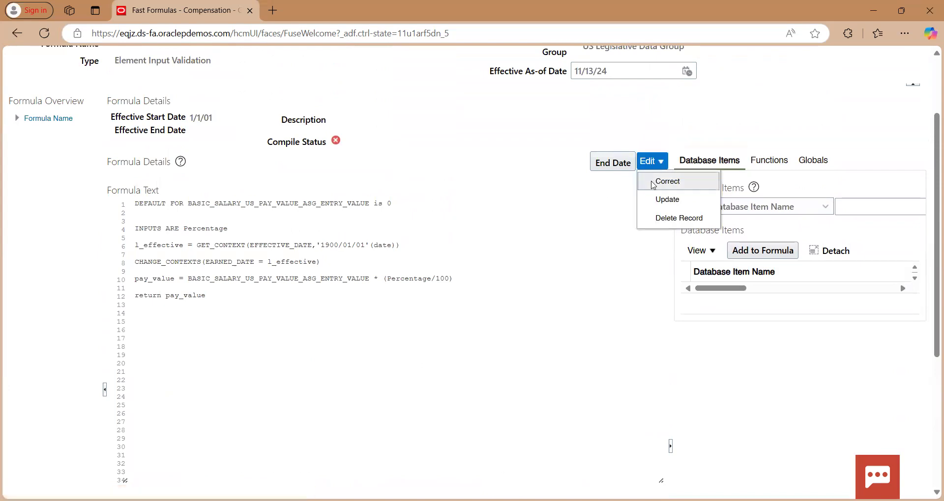
left_click(653, 180)
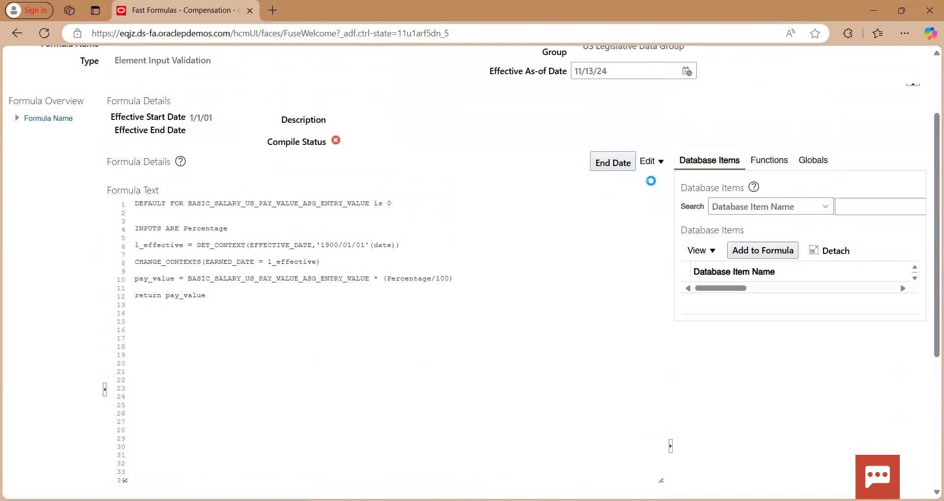
double_click(236, 274)
key("BackSpace")
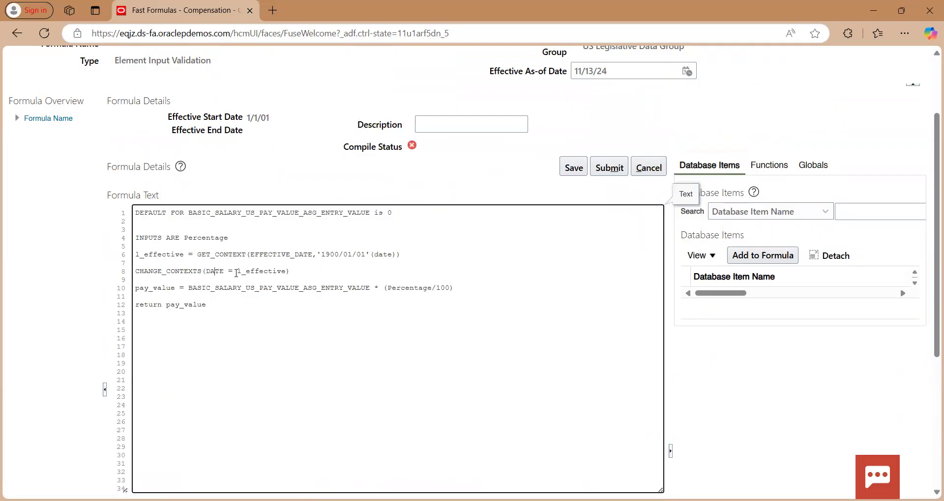
type("_EARNED_")
key("BackSpace")
Save and submit the corrected formula, and compile it again
left_click(572, 167)
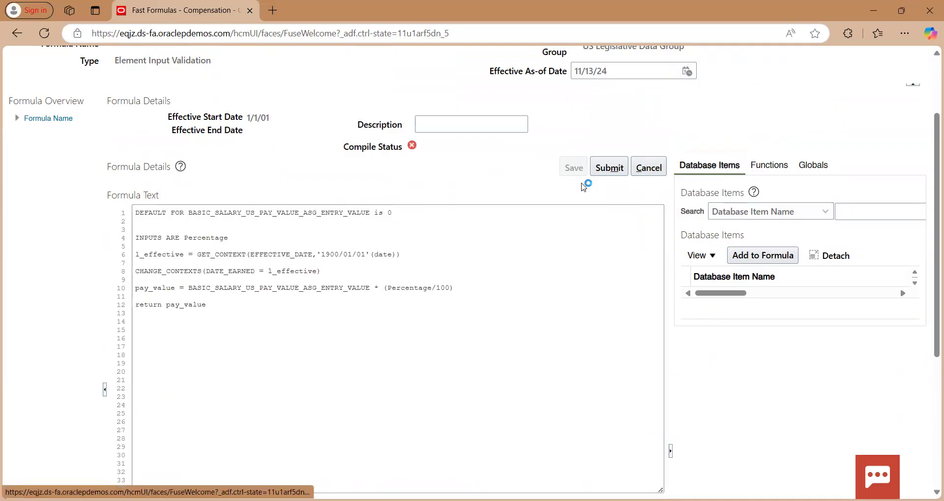
left_click(618, 167)
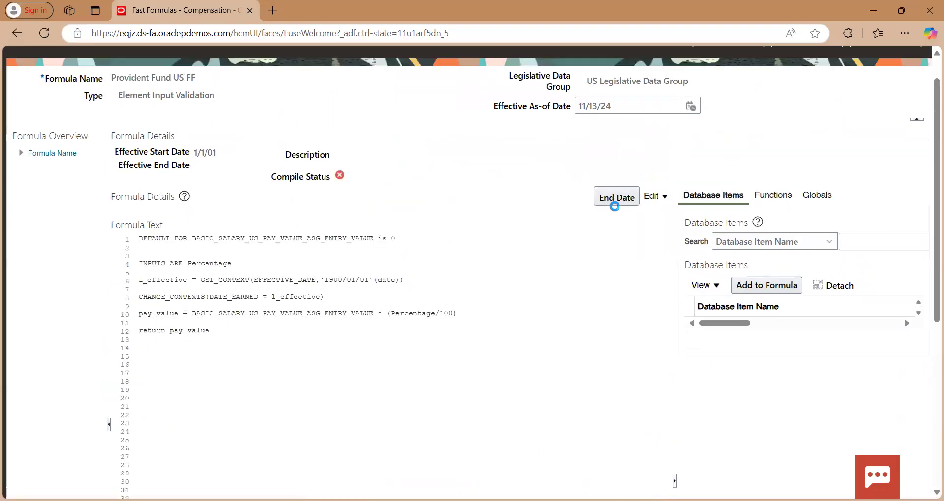
left_click(807, 101)
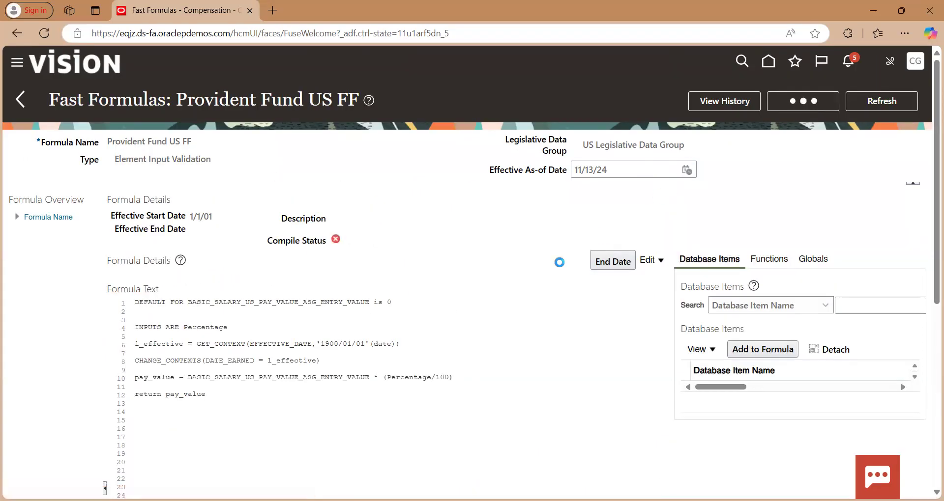
left_click(532, 289)
Refresh the formula page repeatedly to check the compile status and review the formula text
left_click(872, 98)
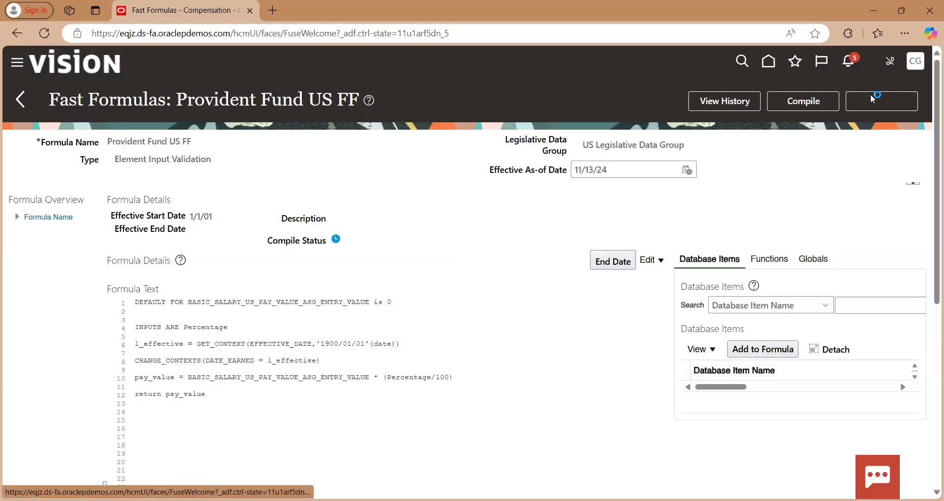
left_click(873, 98)
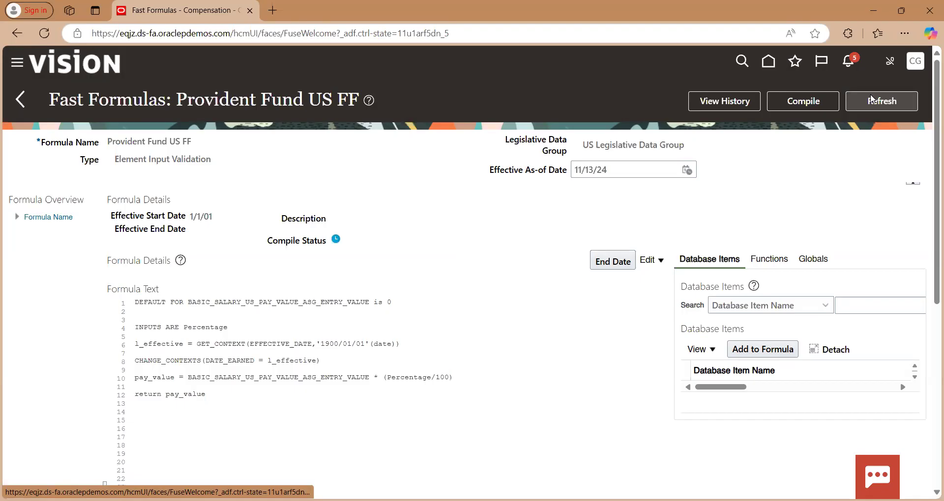
left_click(873, 98)
left_click(873, 98)
left_click(872, 98)
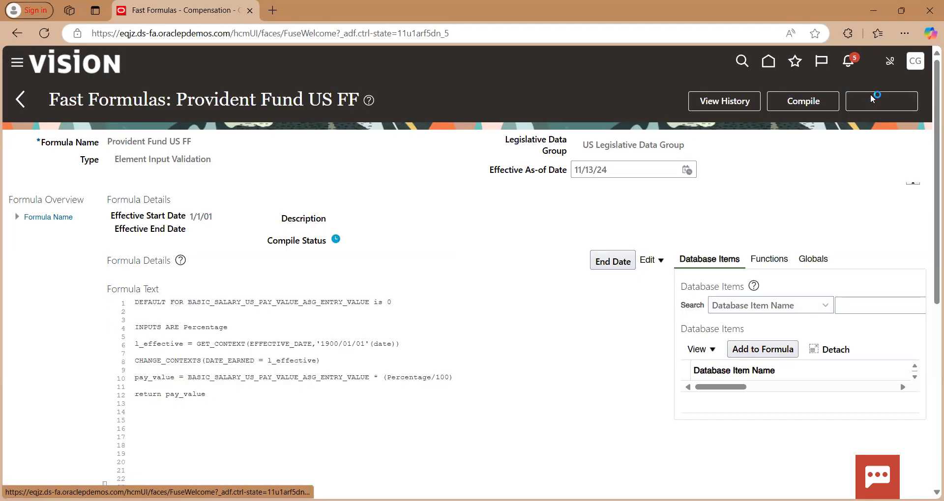
left_click(873, 98)
left_click(870, 98)
scroll(444, 261, "down", 2)
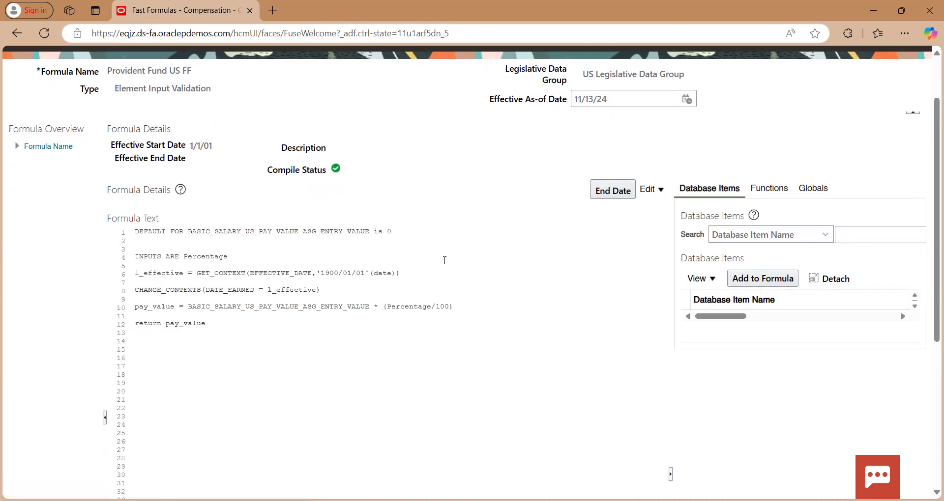
scroll(444, 260, "up", 2)
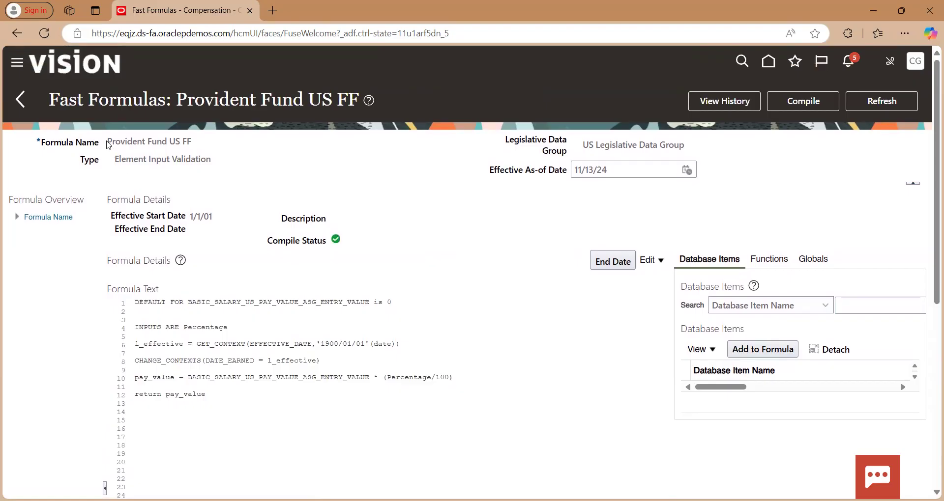
Leave the fast formula pages and open Elements under Common Configuration
triple_click(195, 144)
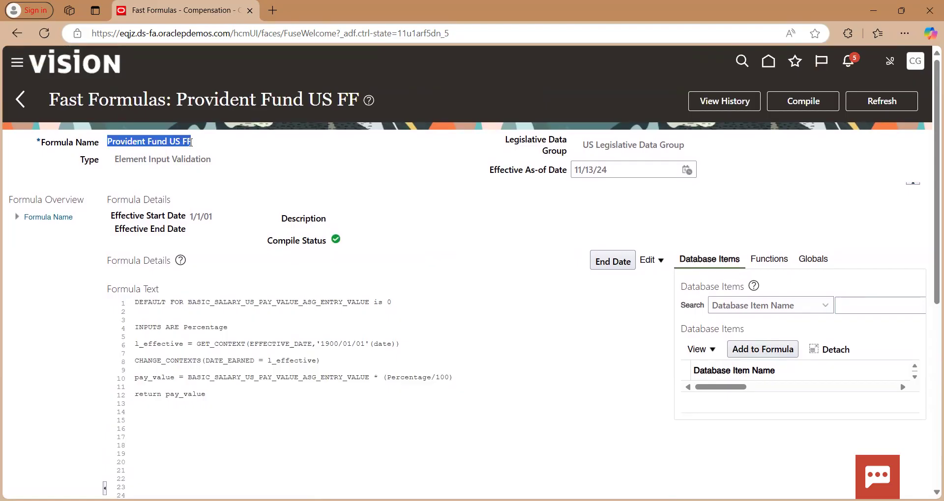
left_click(23, 100)
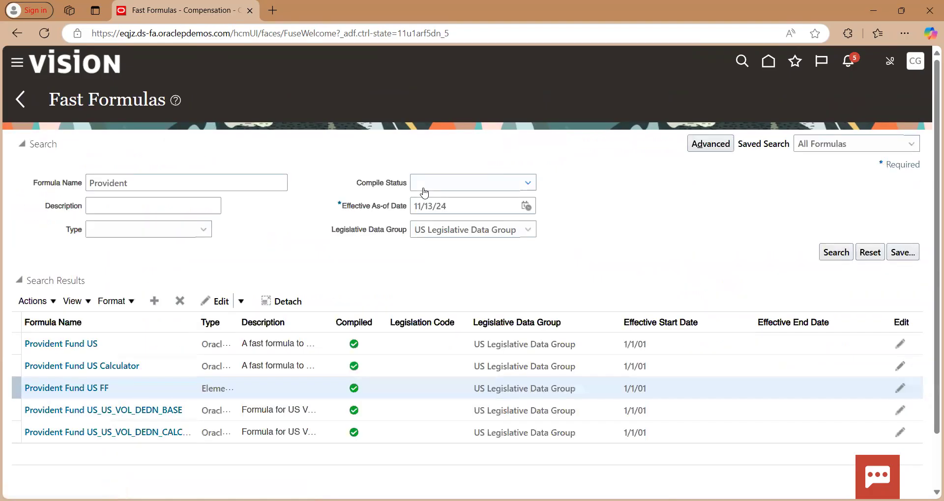
left_click(19, 104)
scroll(383, 170, "down", 20)
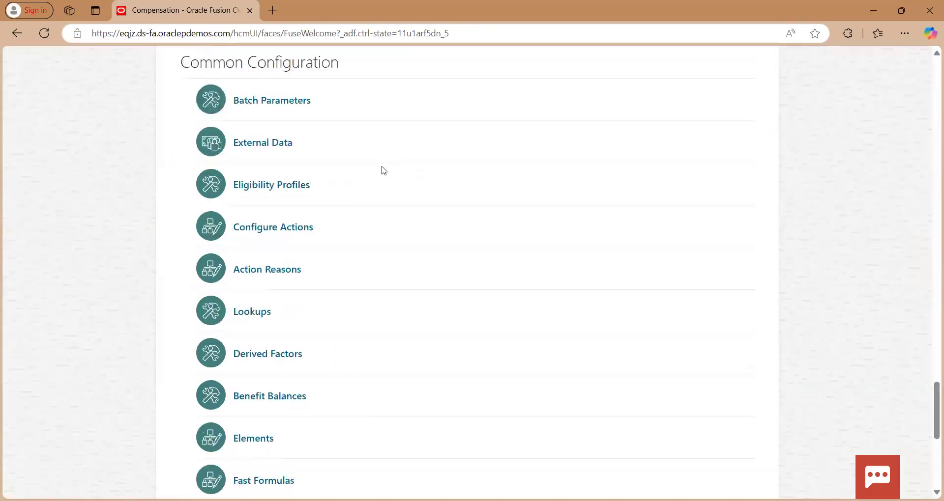
scroll(383, 169, "up", 3)
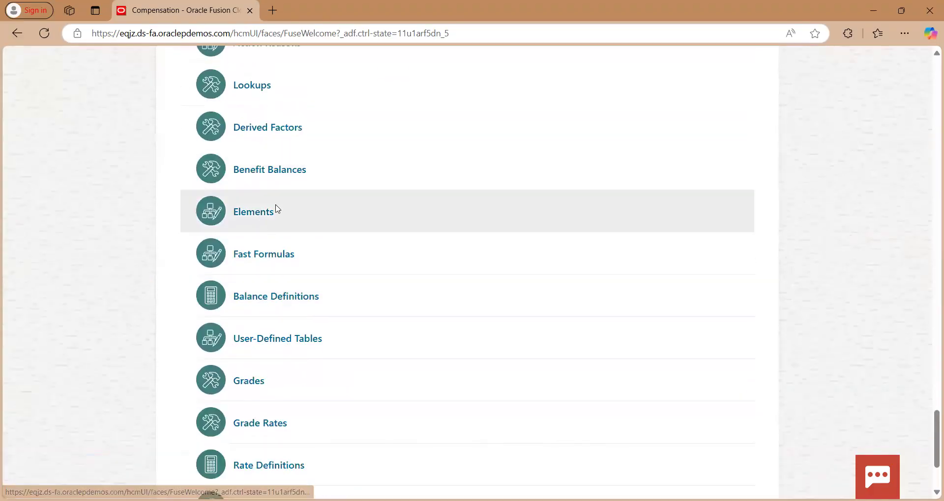
left_click(257, 211)
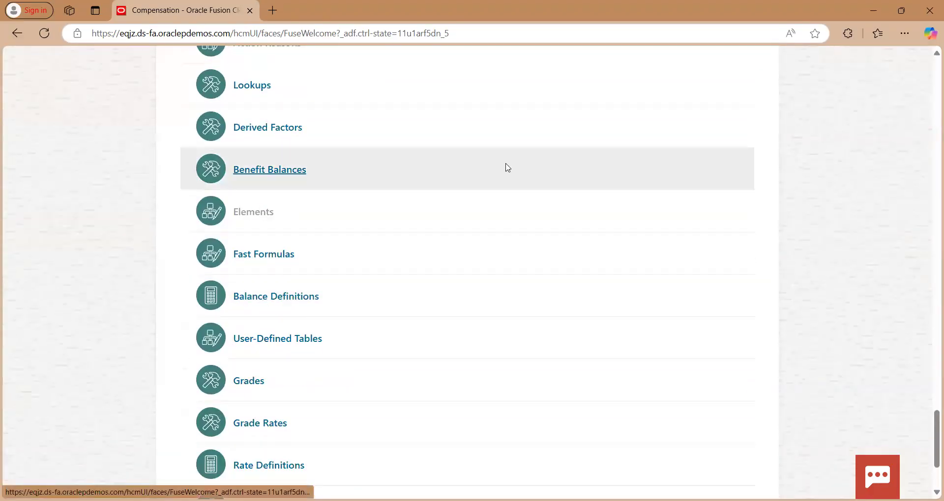
Search for elements named "Provident Fund" in the US Legislative Data Group and open Provident Fund US
type("Provident")
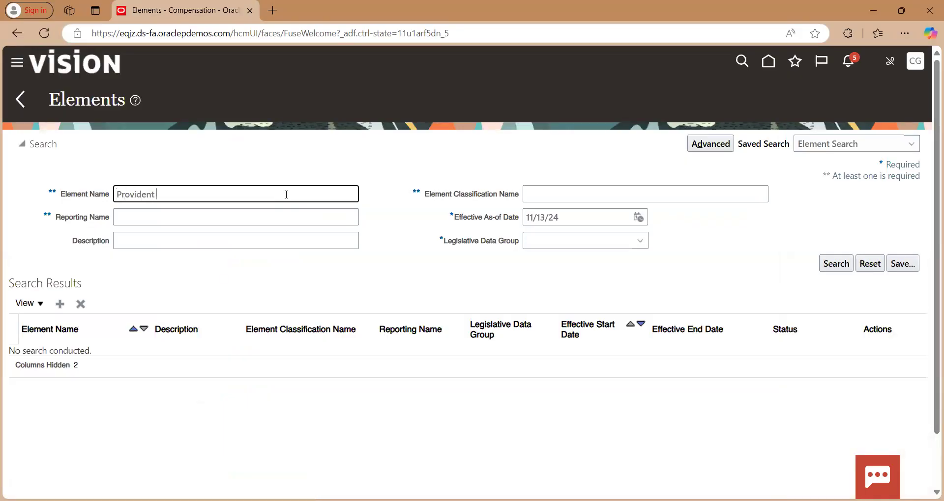
type(" Fund")
key("Tab")
key("Tab")
key("Tab")
key("Tab")
key("alt+Down")
type("us")
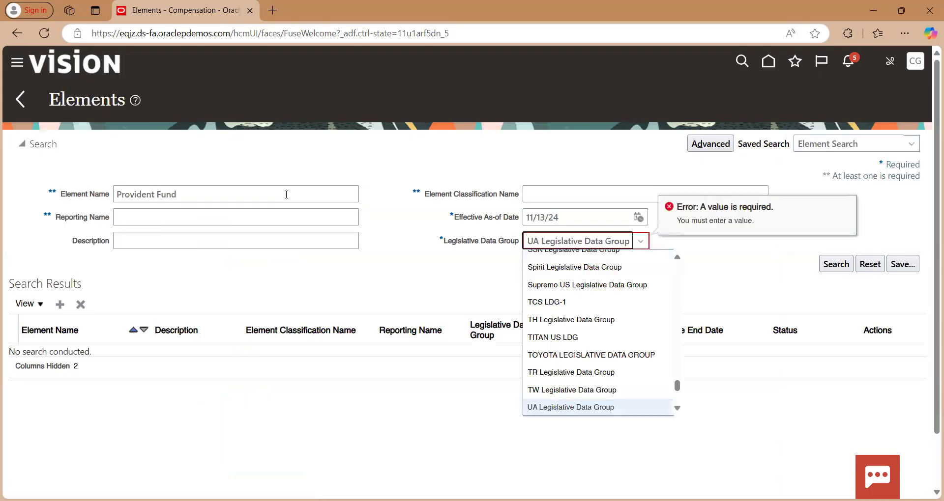
key("Down")
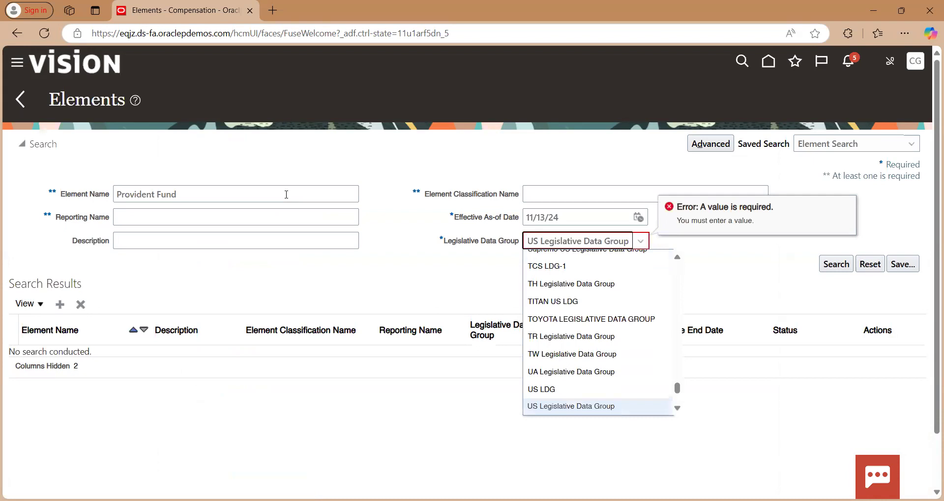
key("Return")
left_click(834, 264)
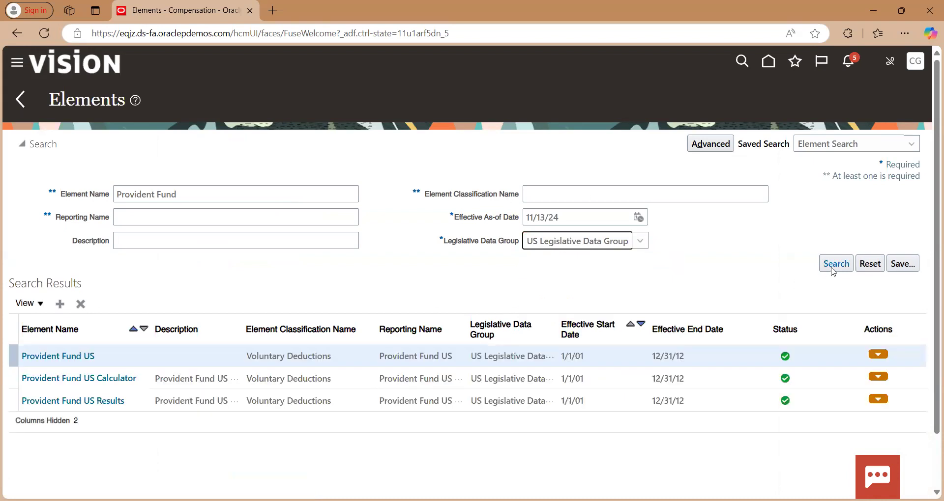
left_click(68, 364)
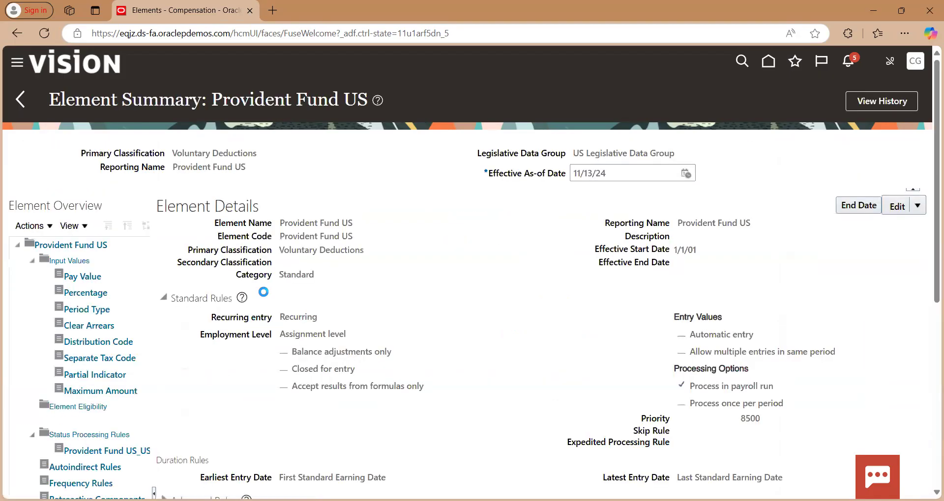
Set the element's effective as-of date to 1/1/01
triple_click(613, 178)
type("1/1/01")
left_click(551, 240)
Create an element eligibility record named "Provident Fund US EE" for Provident Fund US and save it
left_click(64, 407)
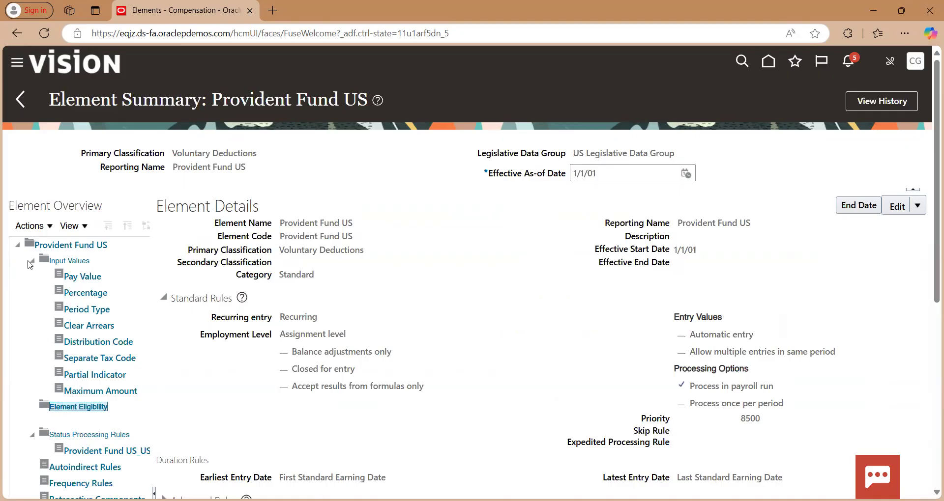
left_click(31, 226)
left_click(74, 245)
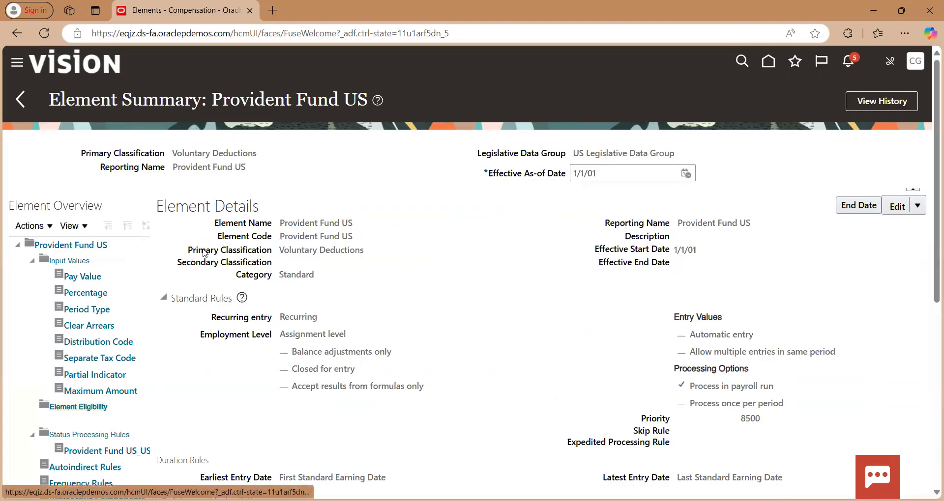
left_click(334, 248)
type("Provident Fund US")
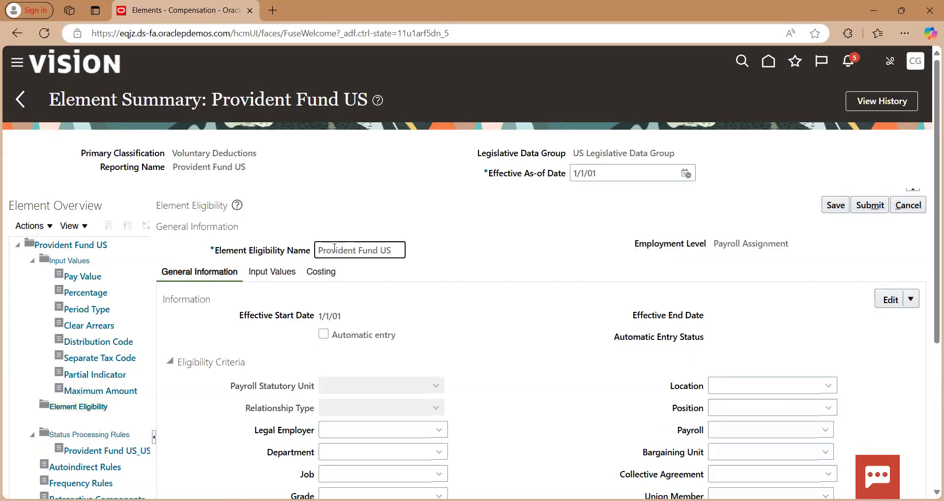
type(" EE")
left_click(835, 203)
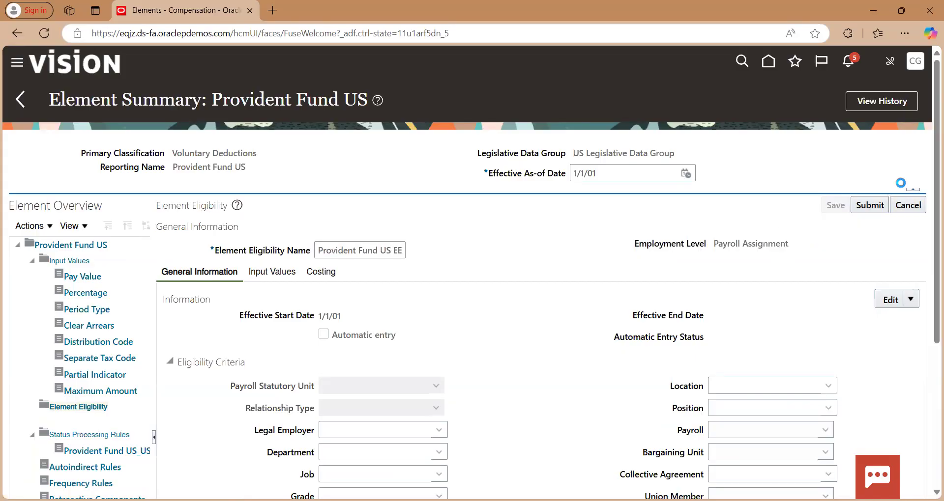
Submit the new element eligibility record and open the Provident Fund US element details for editing
left_click(870, 205)
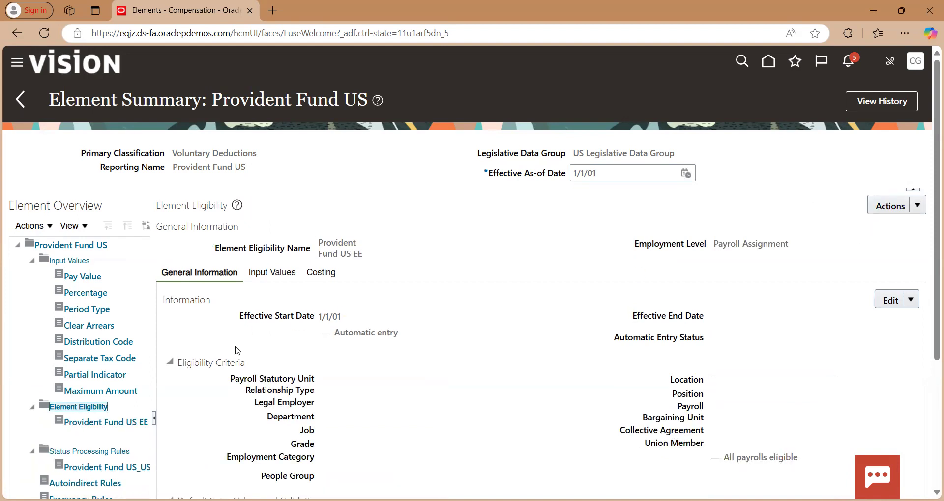
left_click(79, 245)
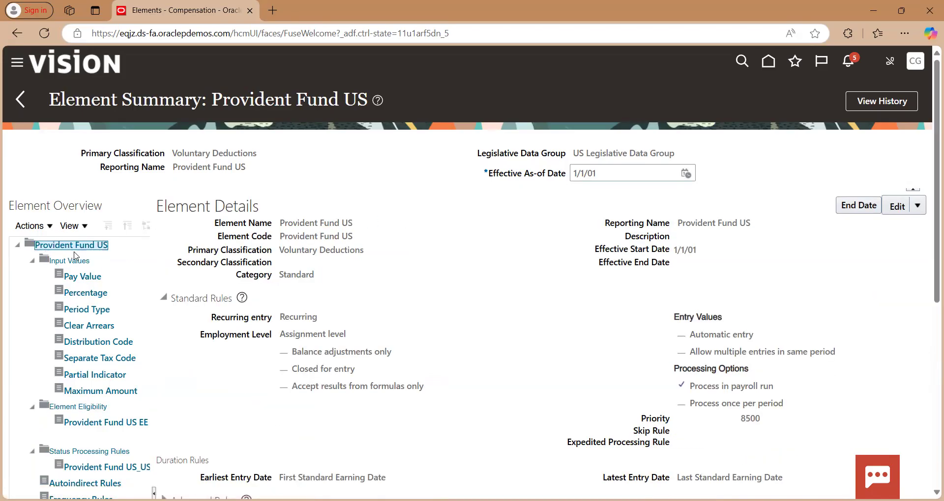
scroll(386, 255, "down", 2)
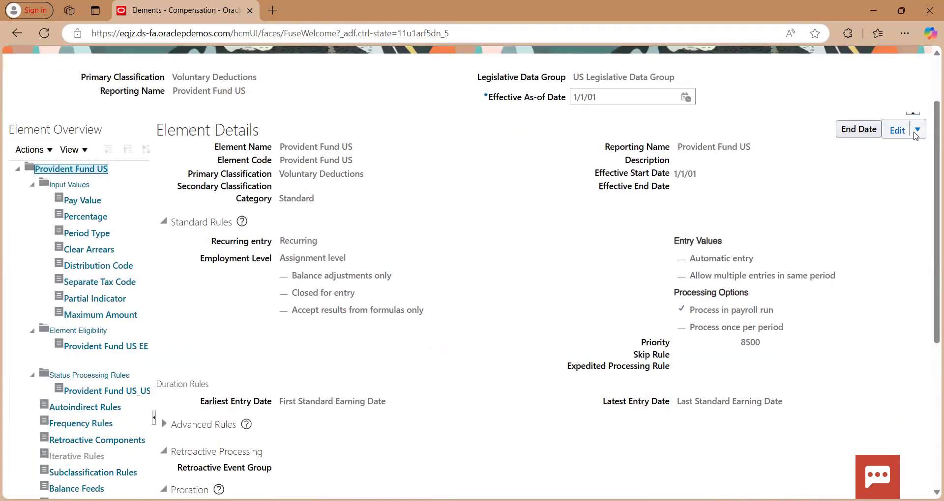
left_click(876, 156)
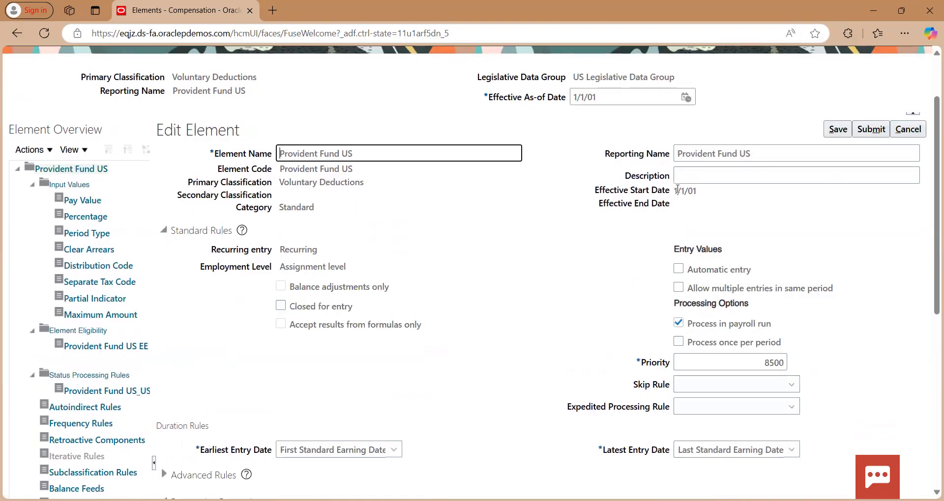
Set the element's Calculation Formula to Provident Fund US FF under Default Entry Values and Validation, and save and submit the element
scroll(677, 190, "down", 5)
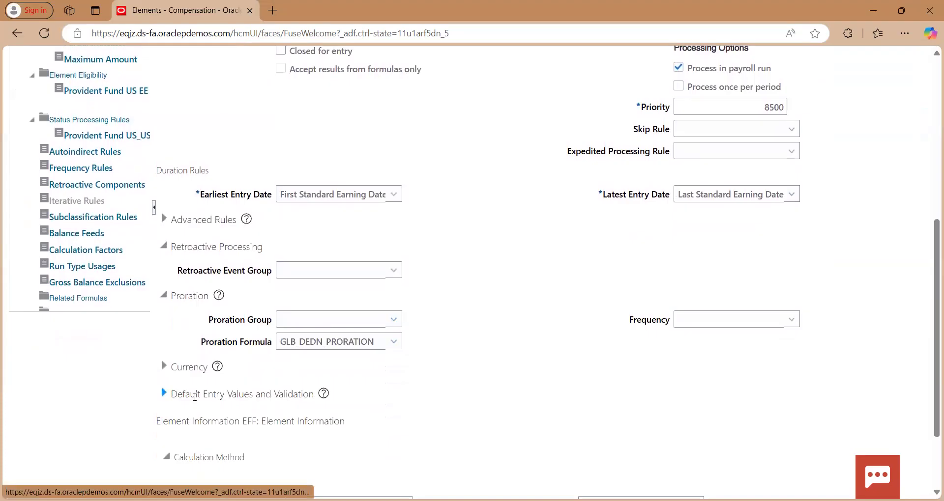
left_click(165, 394)
scroll(387, 360, "down", 3)
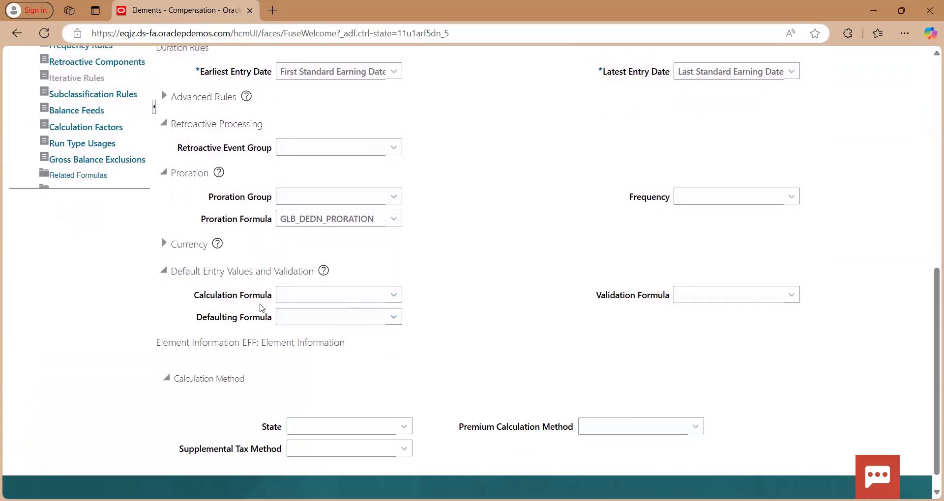
left_click(326, 296)
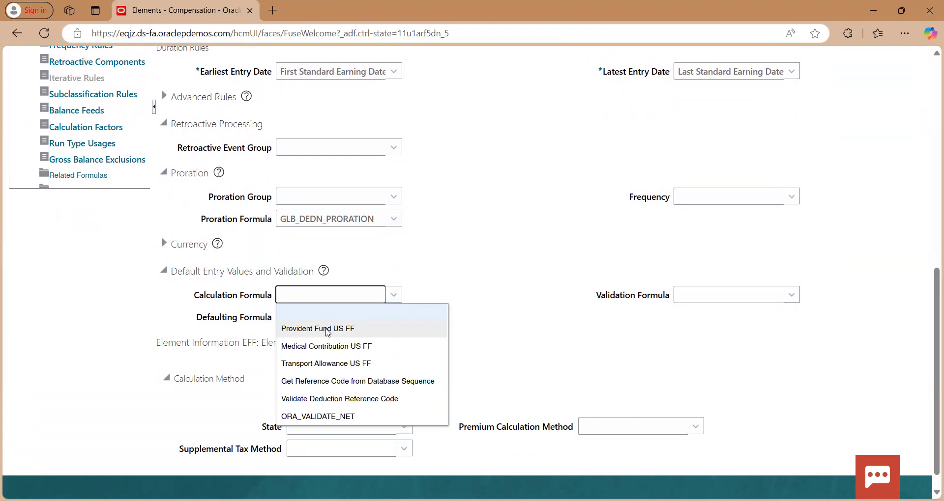
left_click(328, 332)
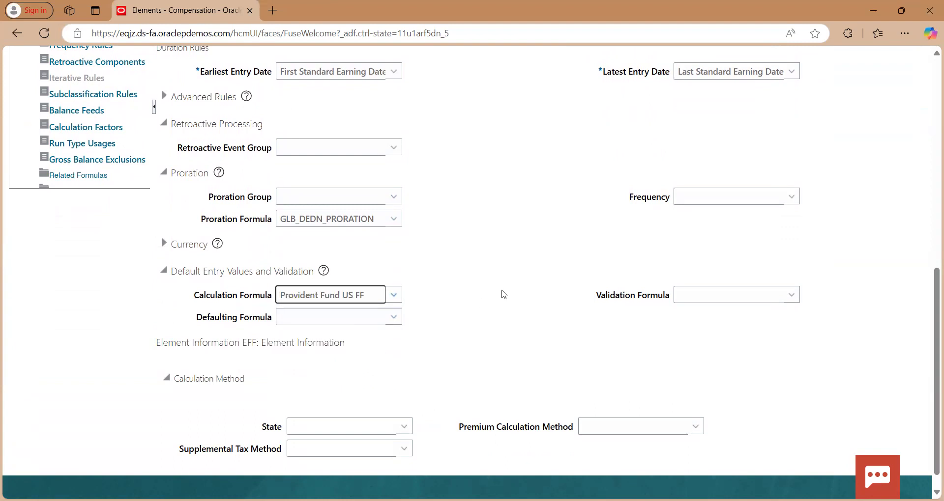
scroll(504, 294, "up", 8)
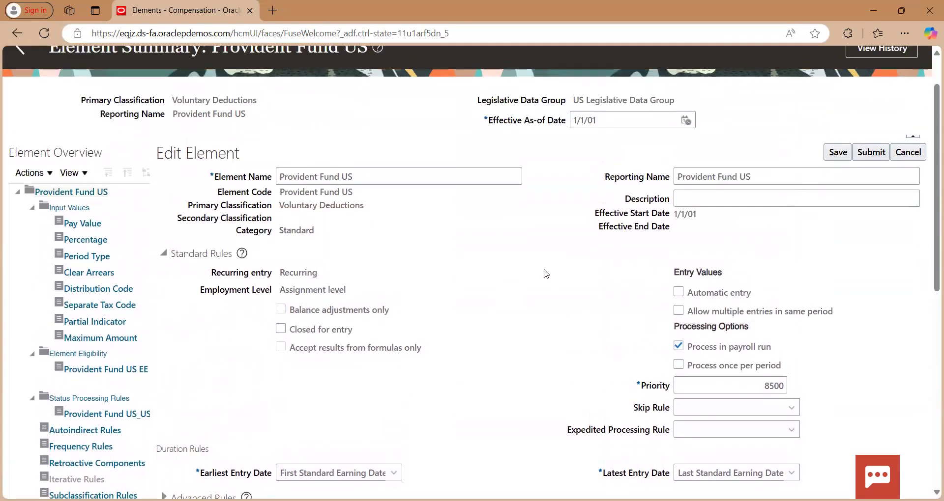
left_click(838, 153)
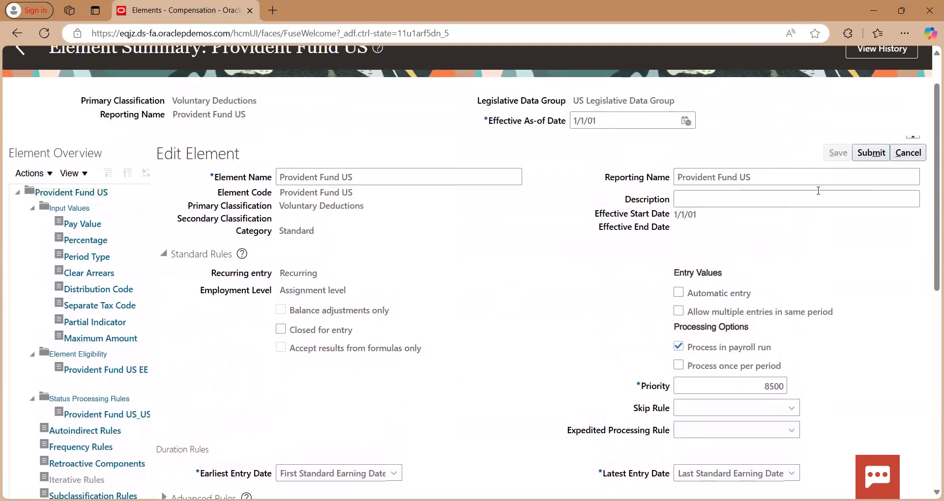
left_click(870, 153)
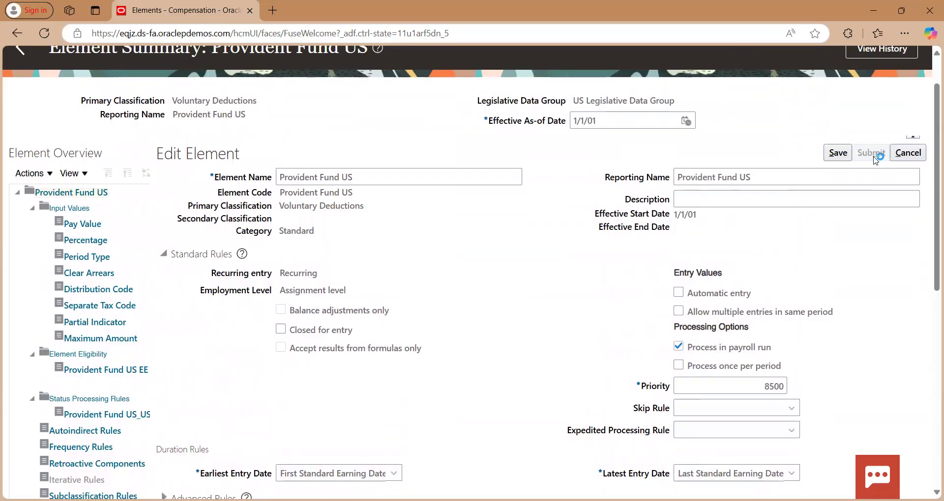
scroll(805, 245, "up", 1)
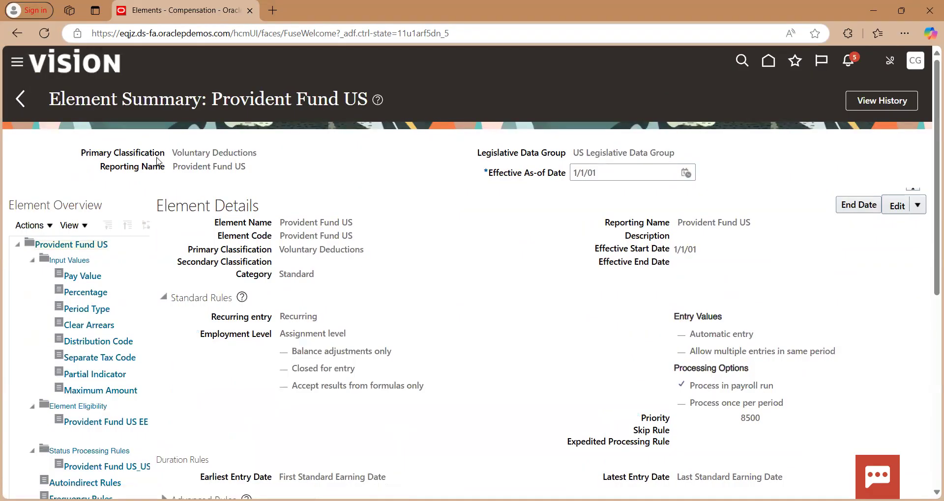
Return to the Elements page and search for elements named "Medical Contribution" in the US Legislative Data Group
left_click(19, 100)
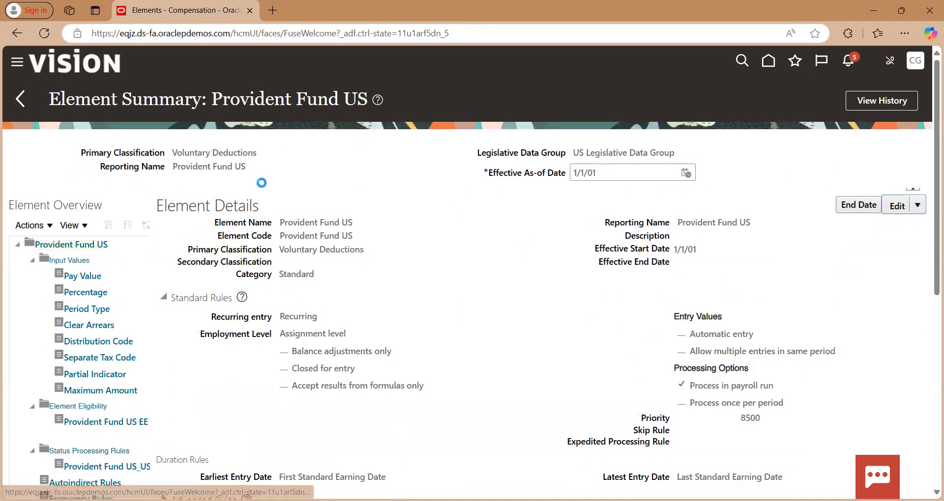
triple_click(192, 194)
key("Home")
type("Med")
key("shift+Home")
key("ctrl+a")
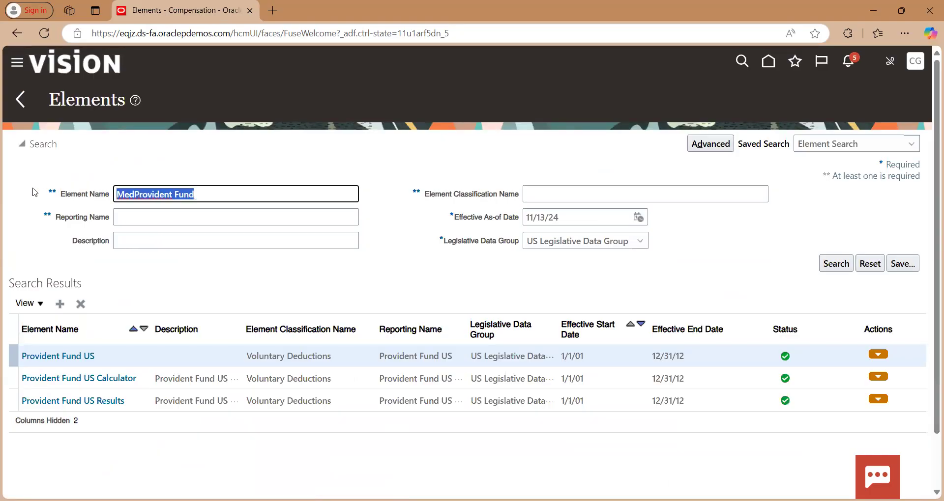
type("Medica")
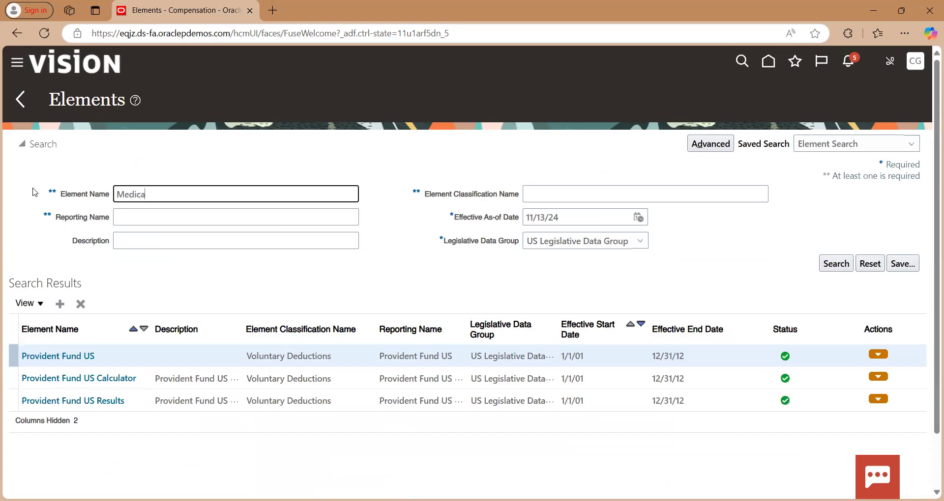
type("l Contribution")
key("Tab")
key("Tab")
key("Tab")
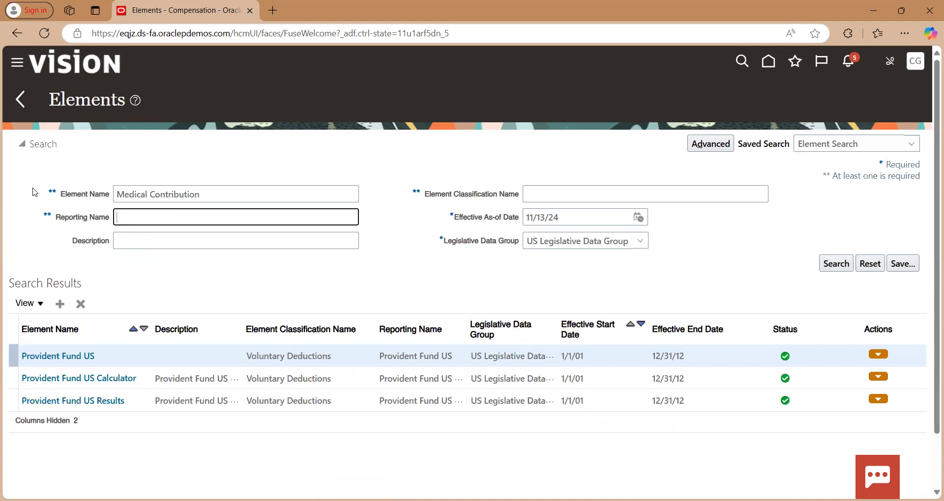
key("Tab")
key("Tab")
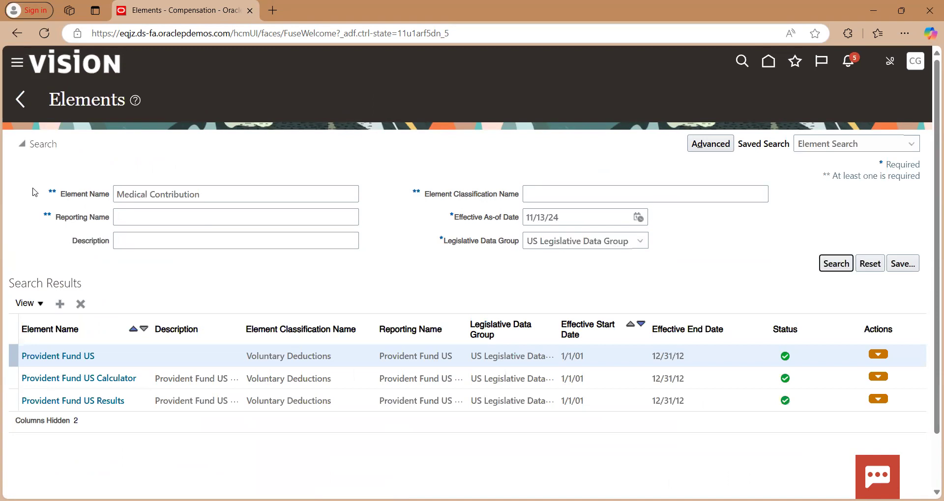
key("Return")
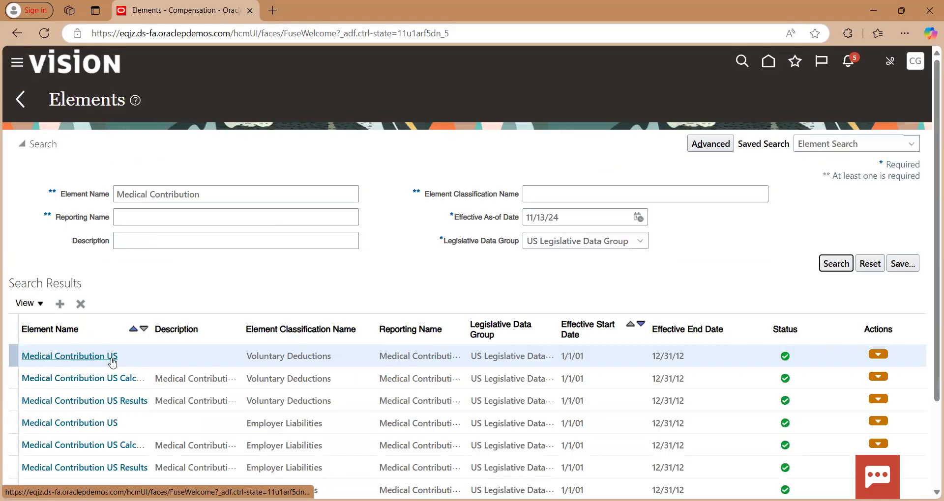
Open the Medical Contribution US voluntary deduction and examine its calculation formula under Default Entry Values and Validation
scroll(297, 289, "down", 1)
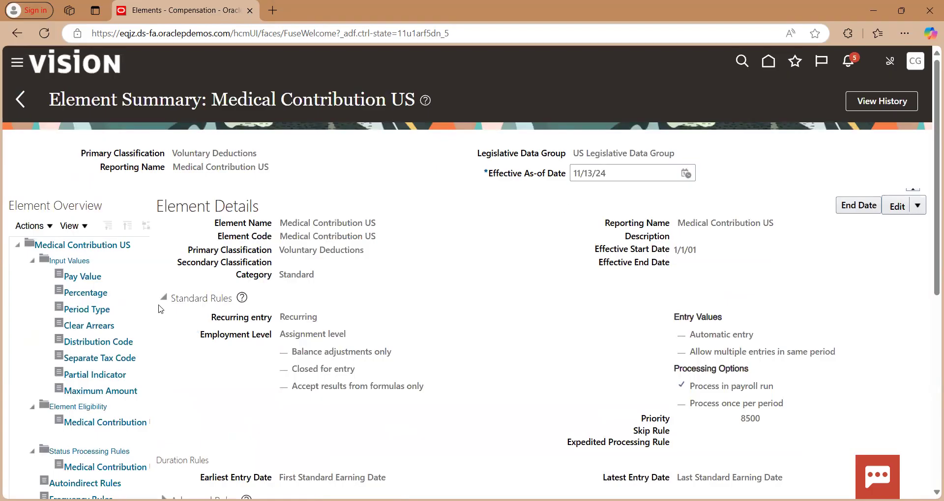
scroll(435, 334, "down", 3)
scroll(435, 335, "down", 2)
scroll(435, 335, "up", 2)
scroll(435, 335, "down", 2)
scroll(436, 334, "down", 4)
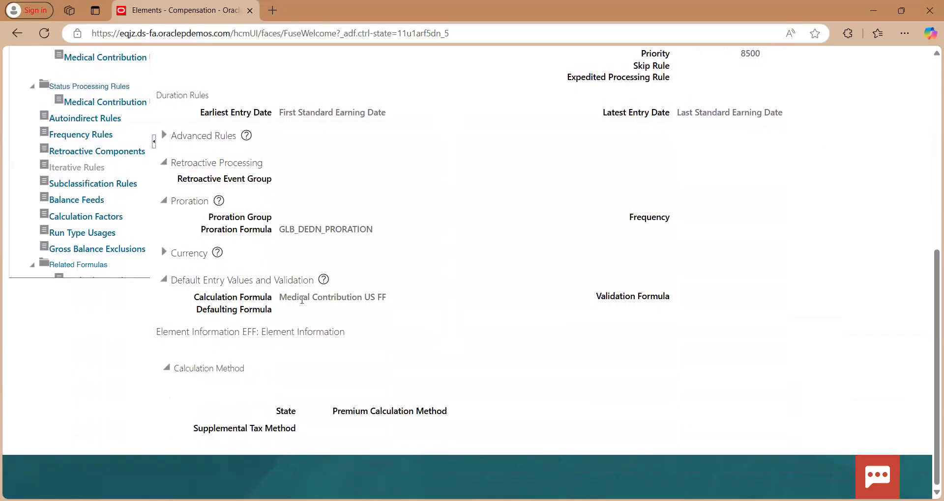
scroll(430, 270, "up", 5)
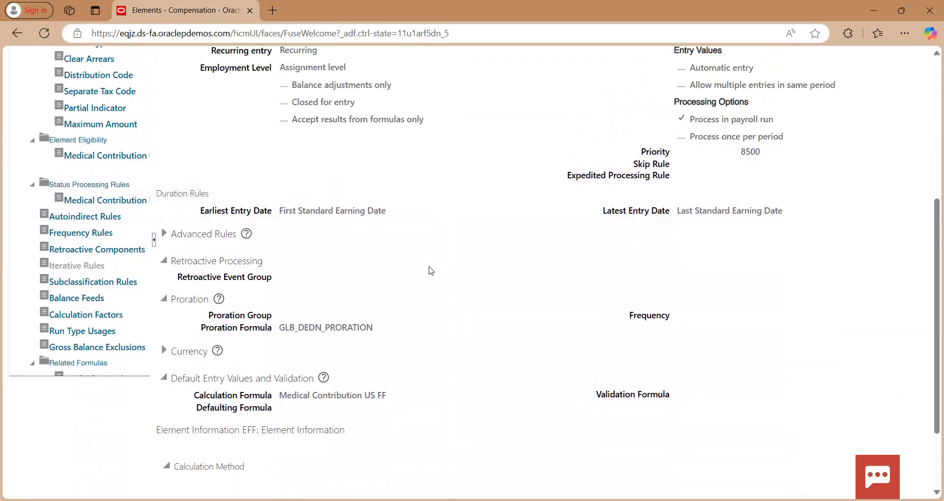
scroll(431, 270, "up", 2)
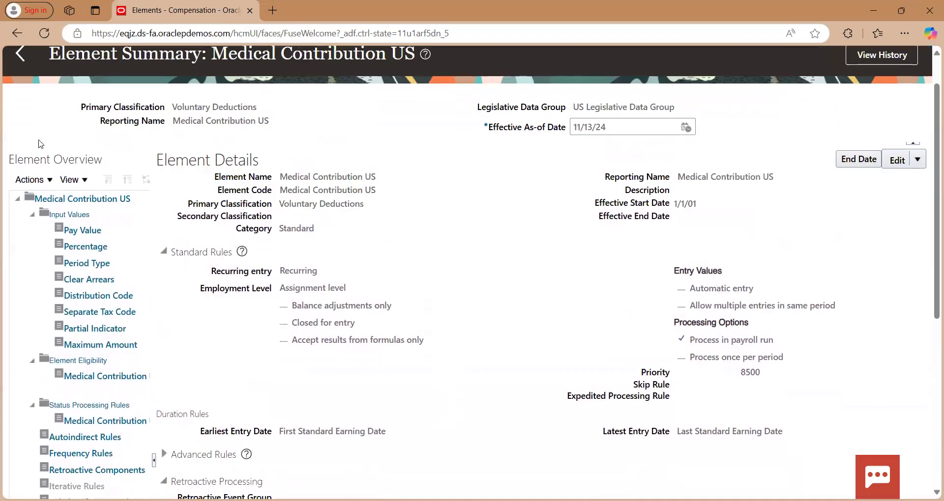
Leave the element pages and open Fast Formulas under Common Configuration
left_click(22, 63)
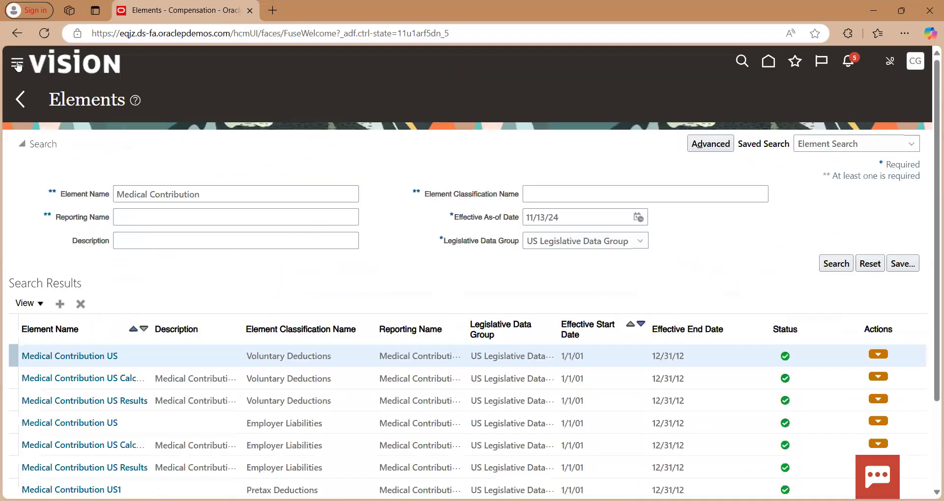
left_click(20, 99)
scroll(377, 348, "down", 15)
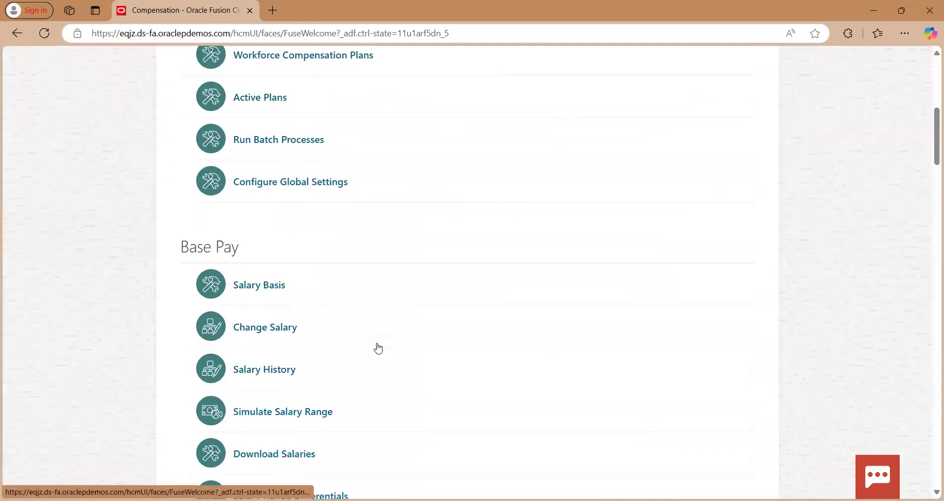
scroll(379, 347, "down", 20)
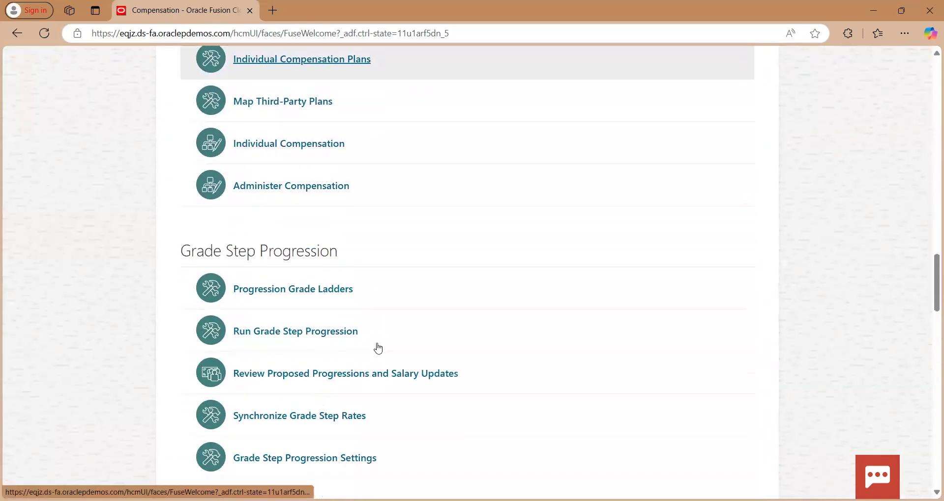
scroll(378, 347, "down", 13)
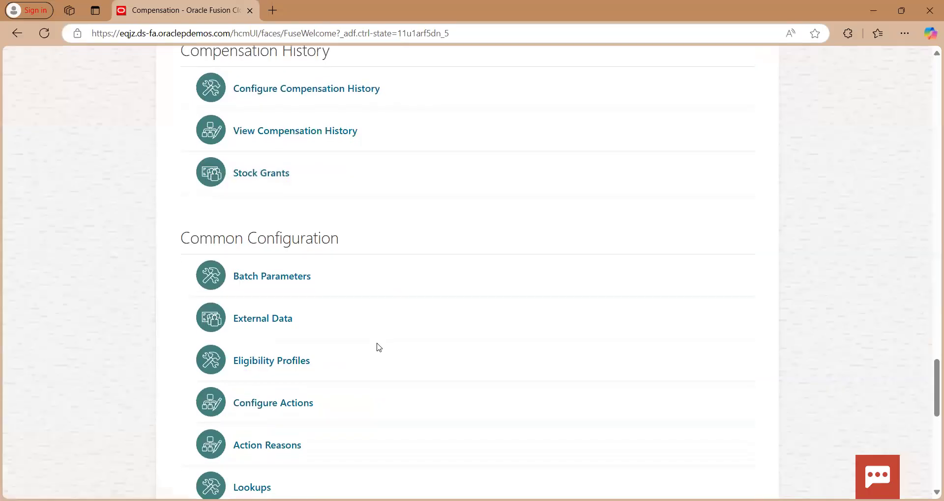
scroll(379, 348, "down", 4)
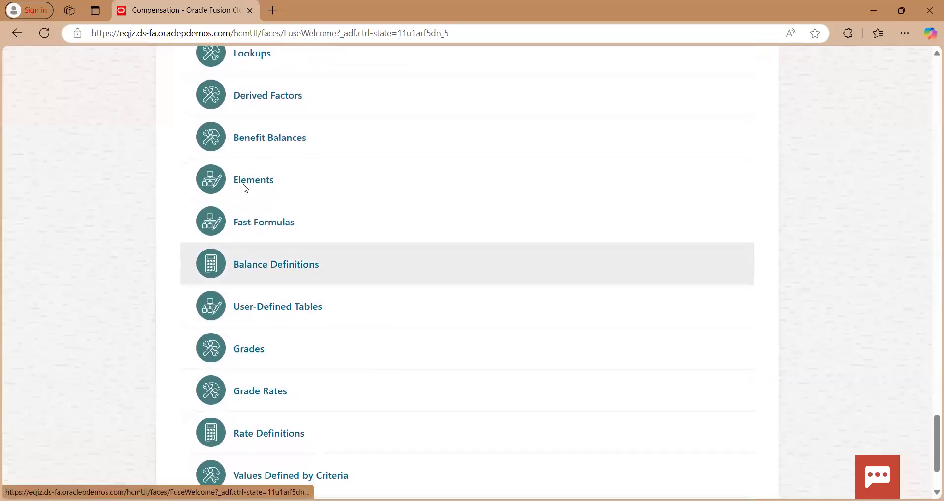
left_click(248, 221)
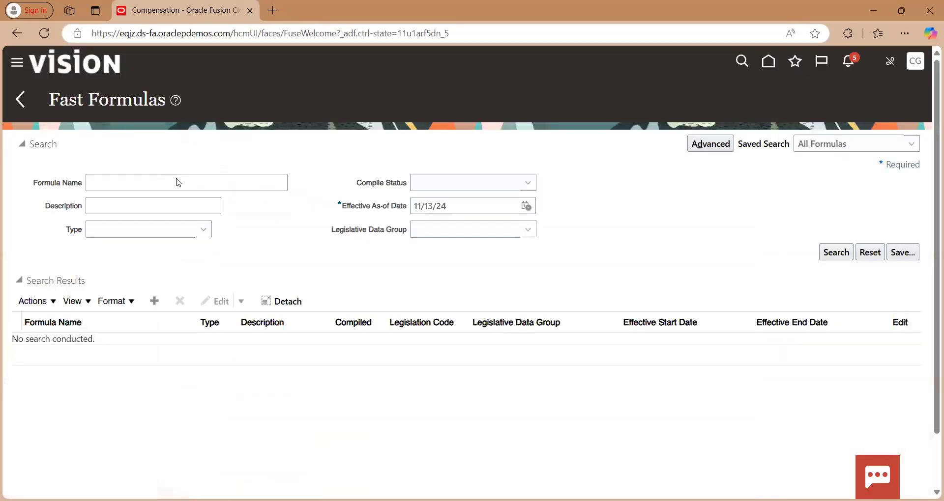
Search for fast formulas named "Medical Contribution"
left_click(151, 189)
type("Medic")
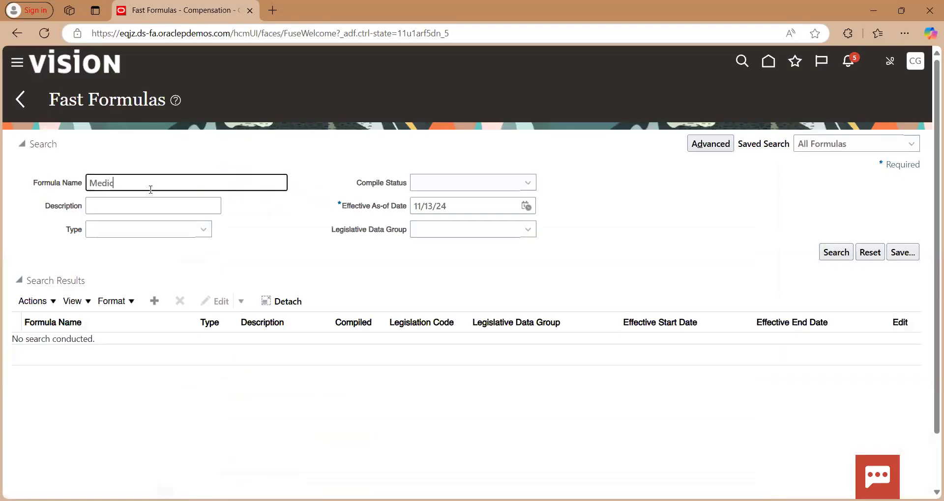
type("al Contribution")
key("Tab")
key("Tab")
key("Tab")
key("Tab")
key("Tab")
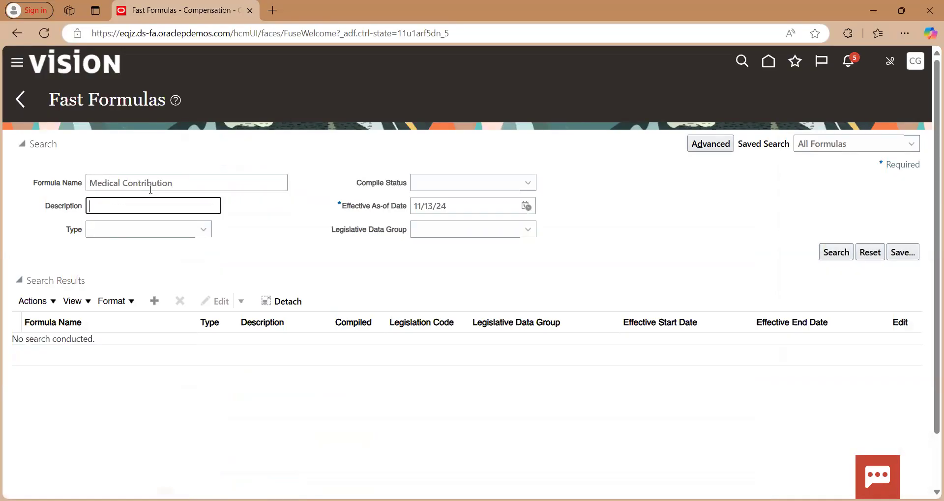
key("Tab")
key("Return")
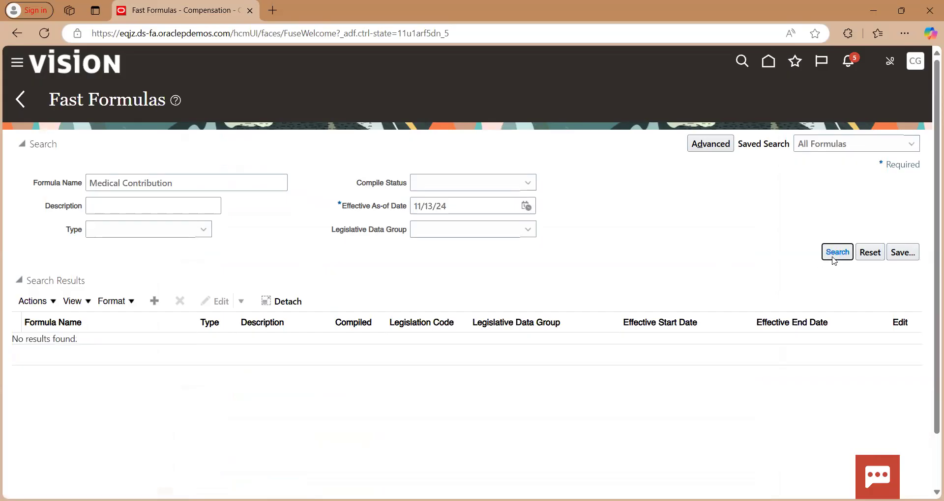
double_click(226, 185)
key("BackSpace")
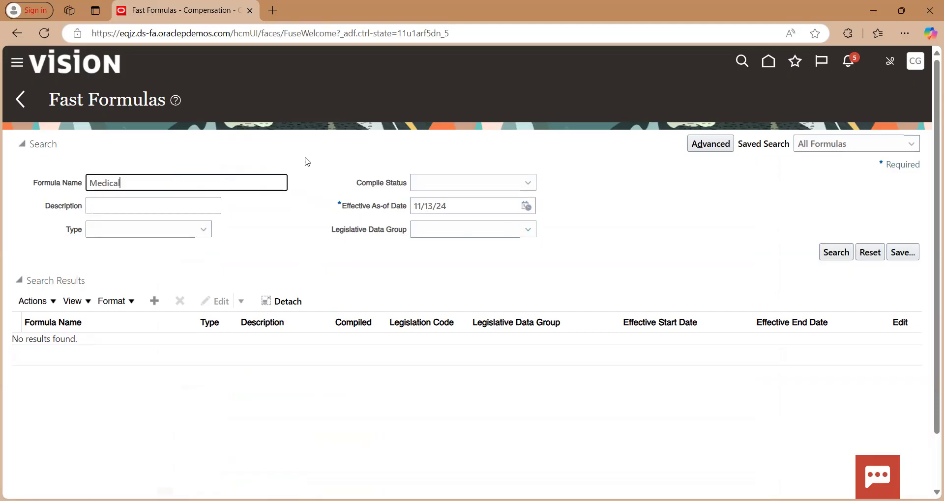
key("ctrl+z")
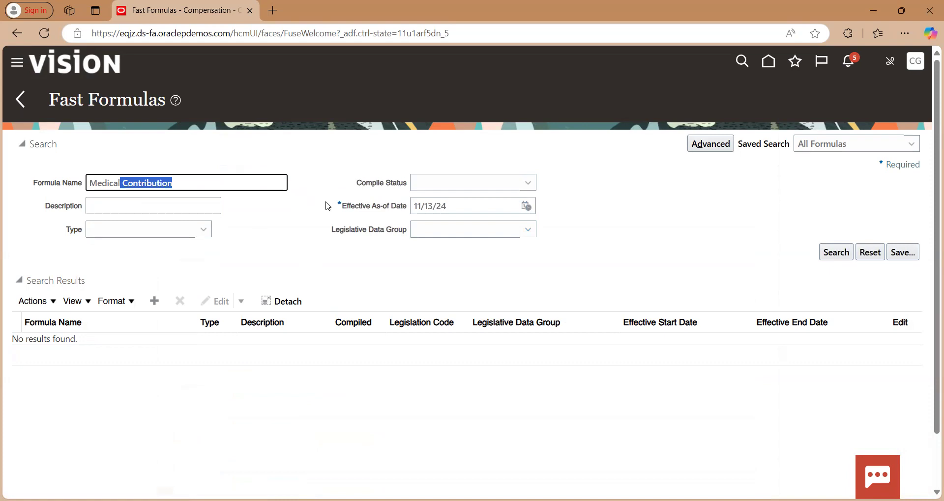
Restrict the "Medical Contribution" fast formula search to the US Legislative Data Group and run it
left_click(461, 231)
key("u")
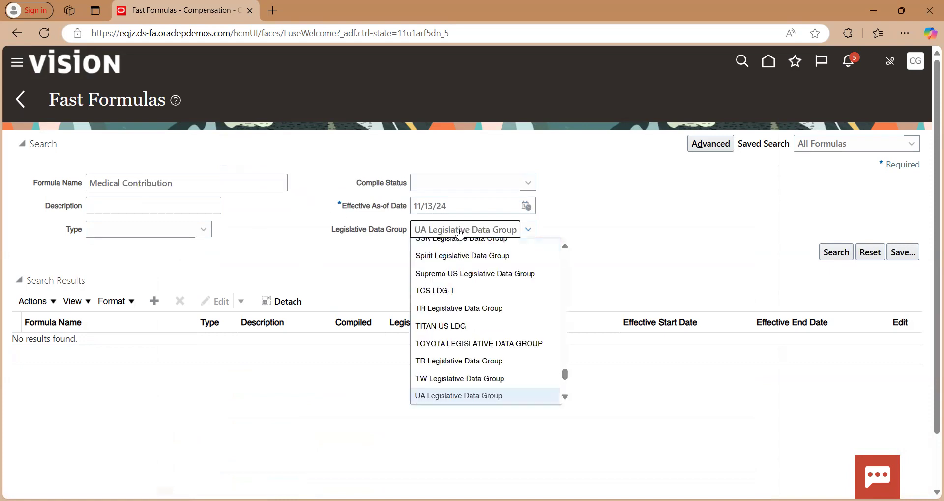
key("s")
key("Return")
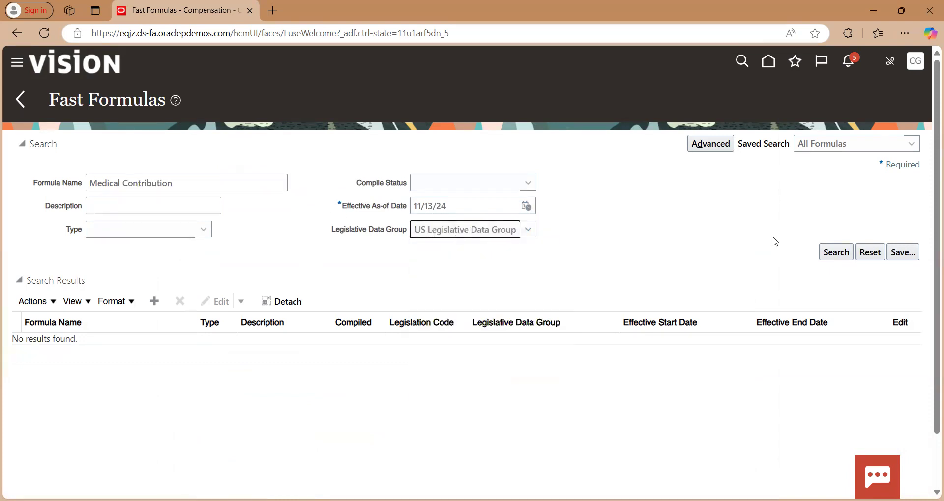
left_click(825, 258)
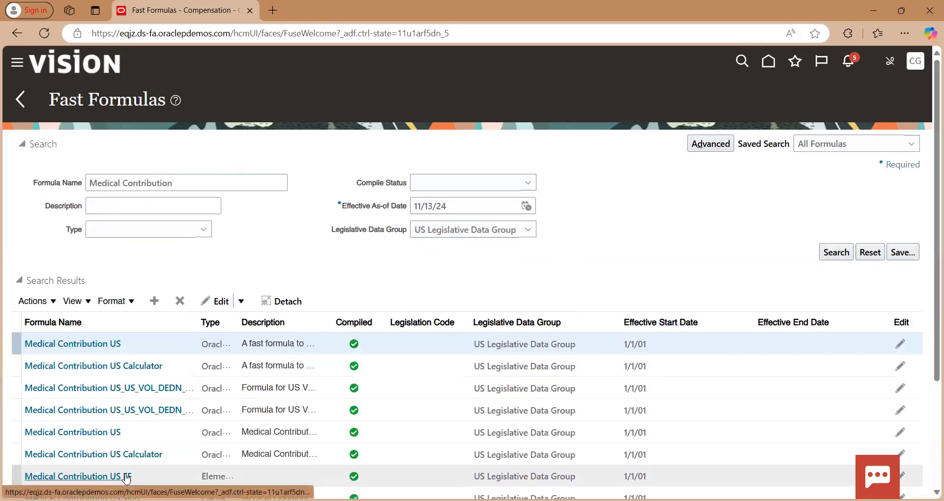
Open the Medical Contribution US FF formula and examine its full formula text
scroll(133, 476, "down", 2)
left_click(105, 394)
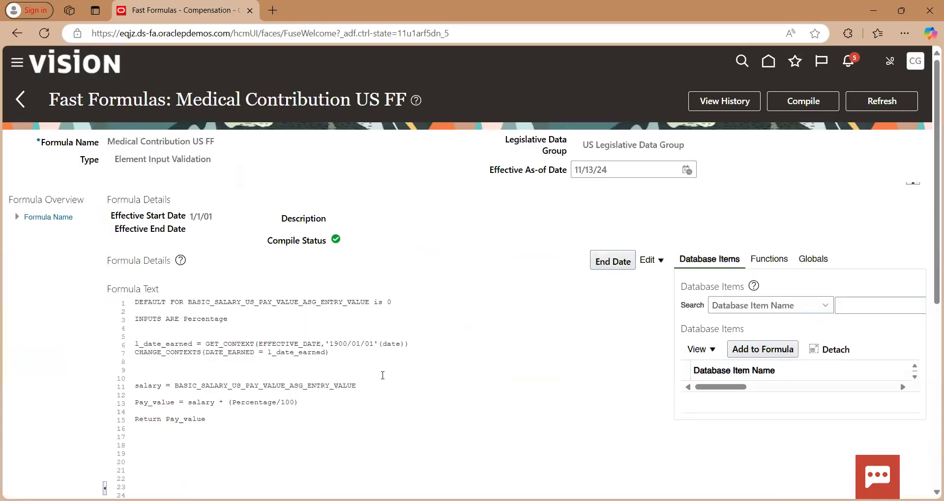
scroll(382, 375, "down", 1)
left_click_drag(210, 367, 220, 240)
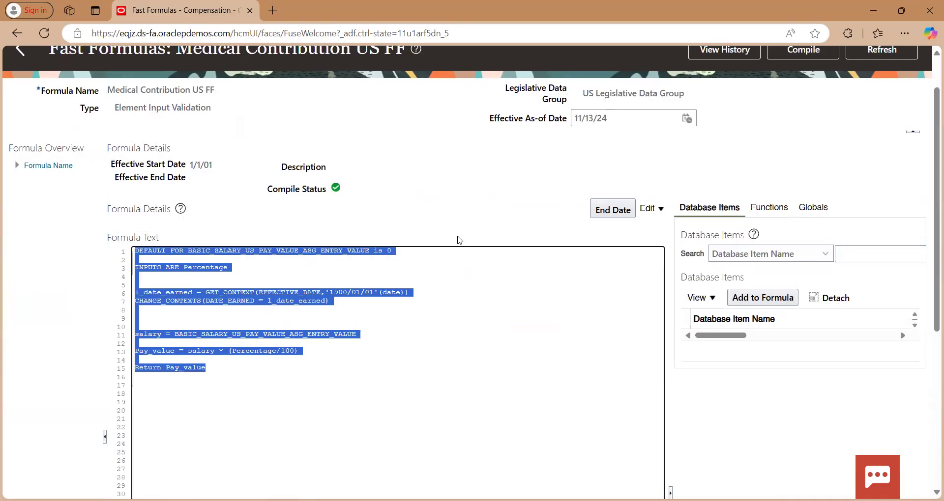
scroll(468, 194, "up", 1)
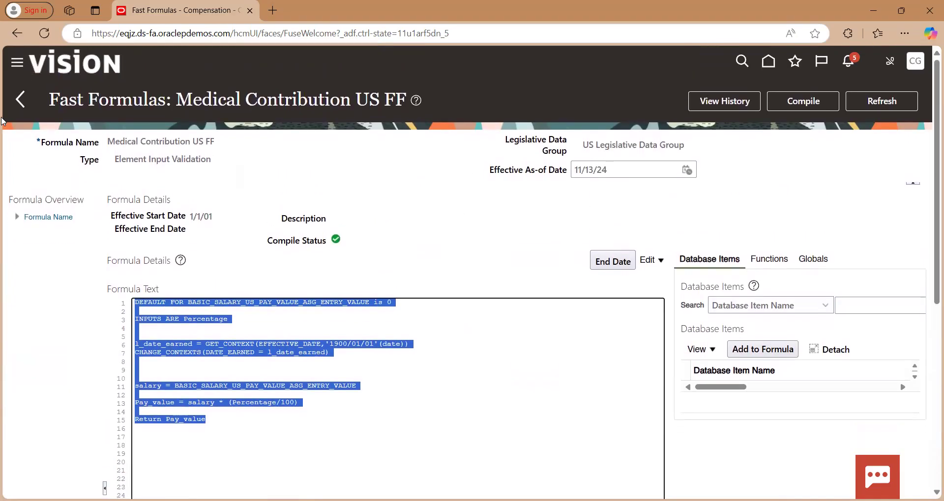
Leave the fast formula pages, open Person Management under My Client Groups and search for the employee by person number
left_click(25, 100)
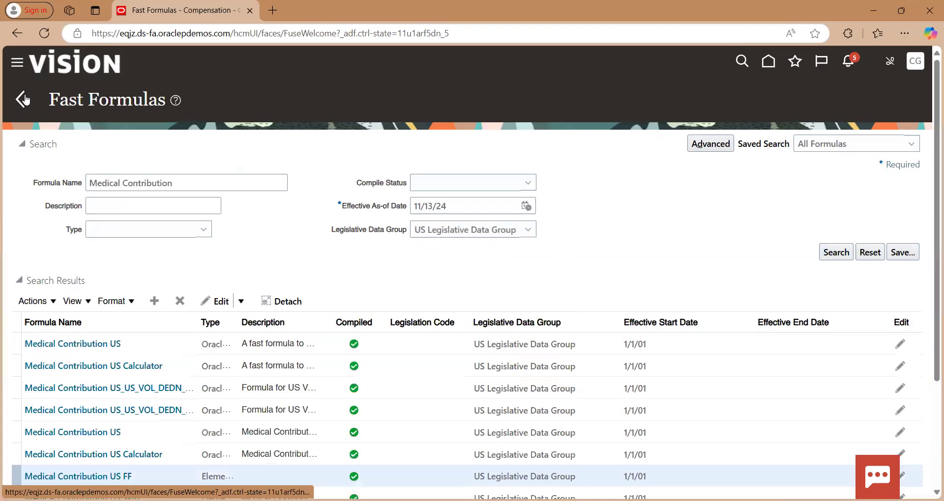
left_click(25, 100)
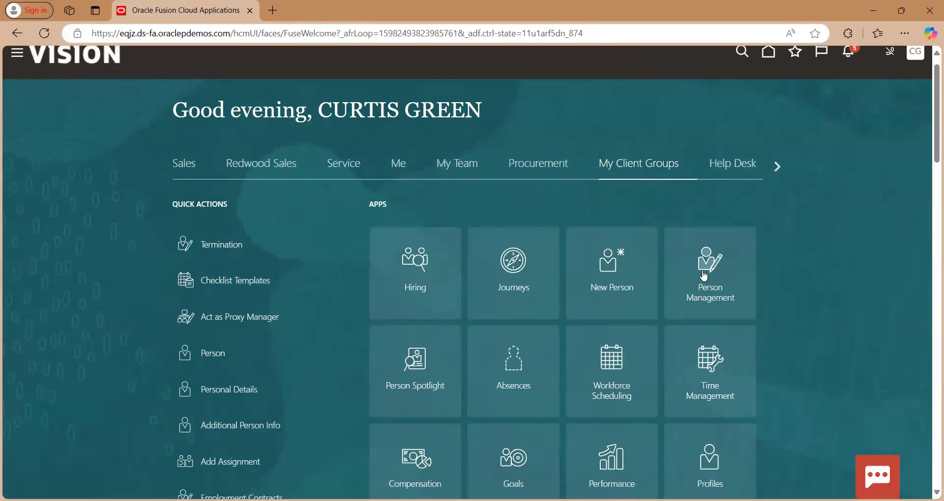
left_click(704, 277)
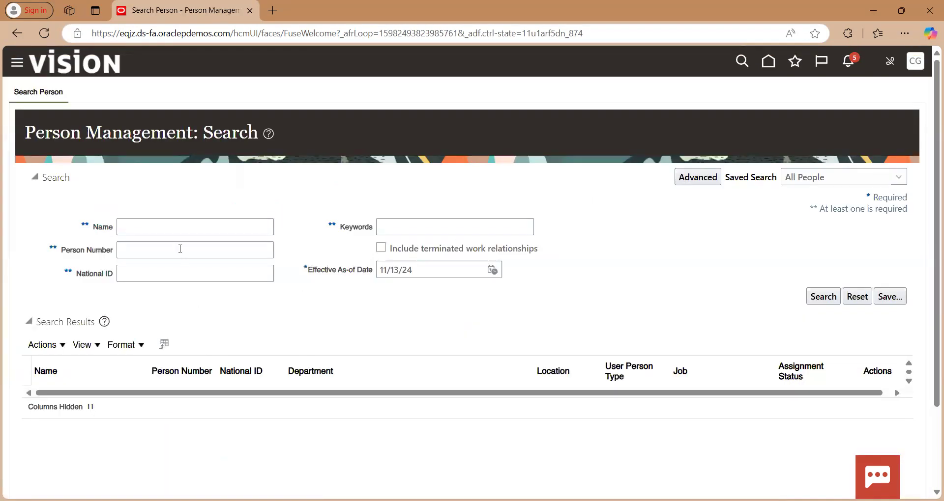
left_click(179, 249)
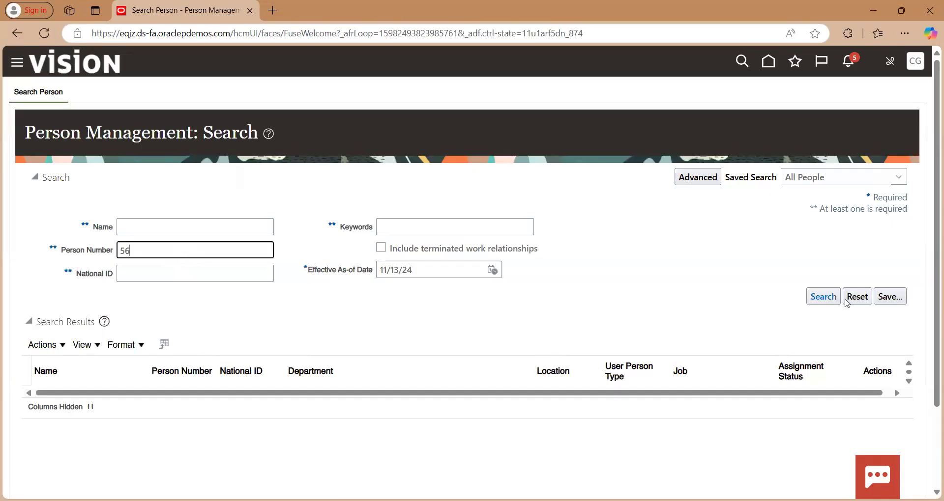
left_click(824, 298)
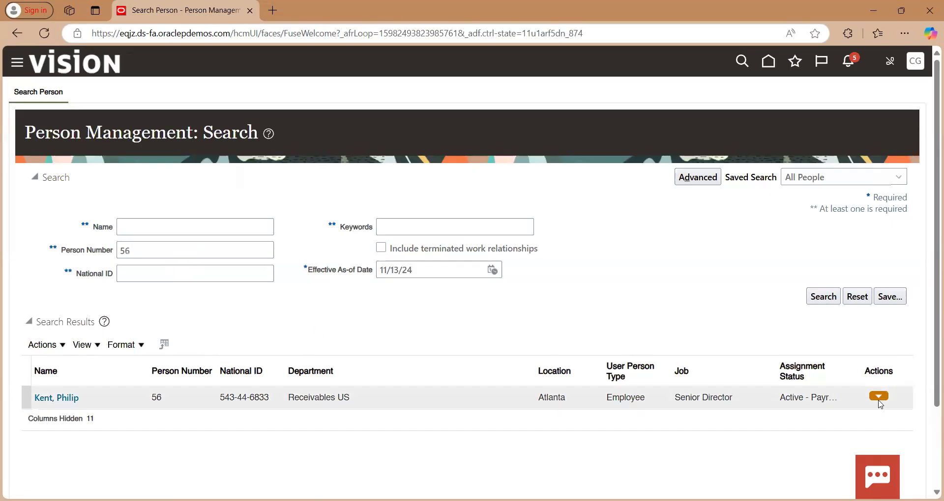
Open the payroll Element Entries page for the employee in the search results
left_click(879, 400)
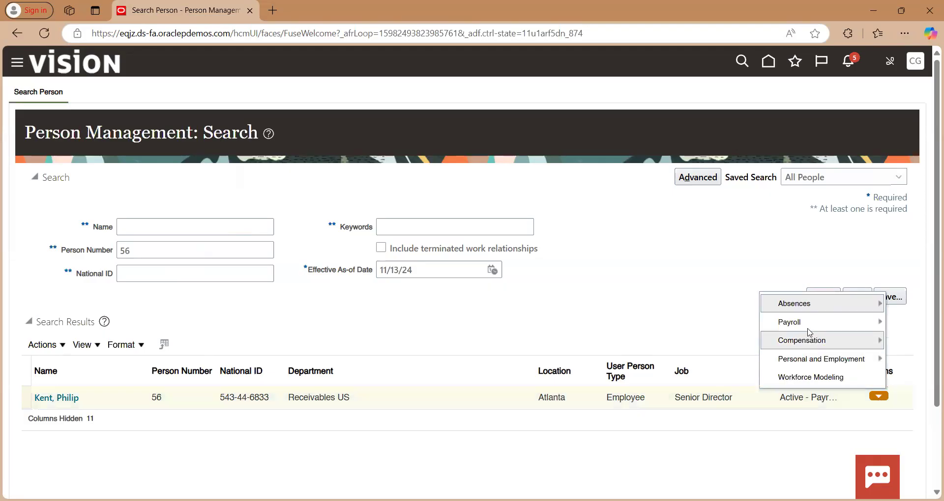
mouse_move(806, 323)
left_click(684, 361)
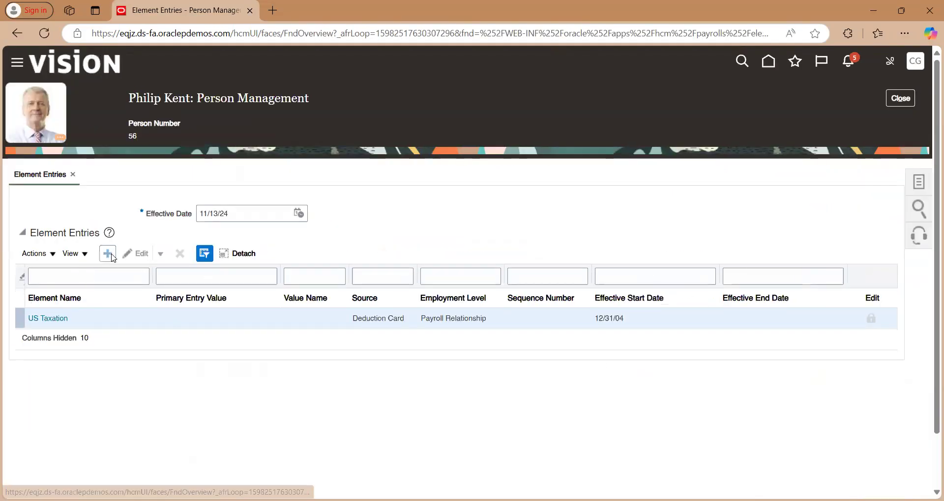
Start a new element entry for Basic Salary US, effective 11/13/24, on the employee's assignment
left_click(108, 253)
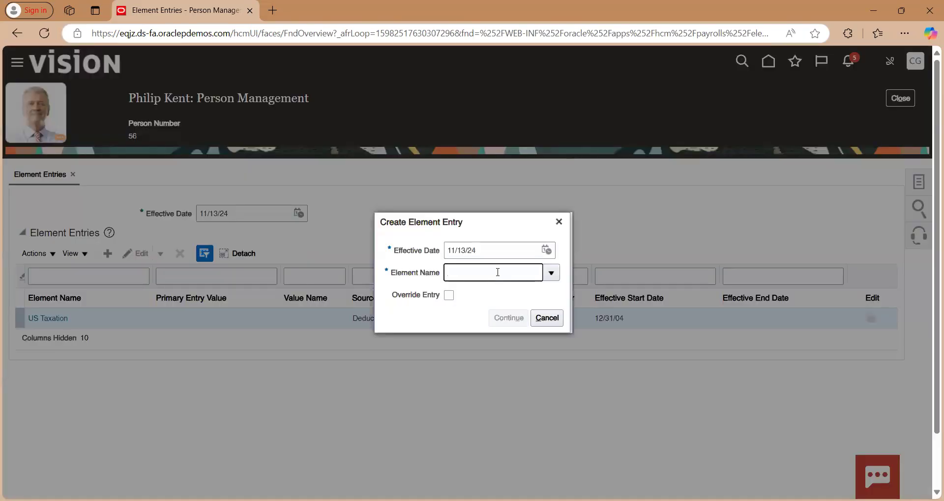
type("Basic Salary US")
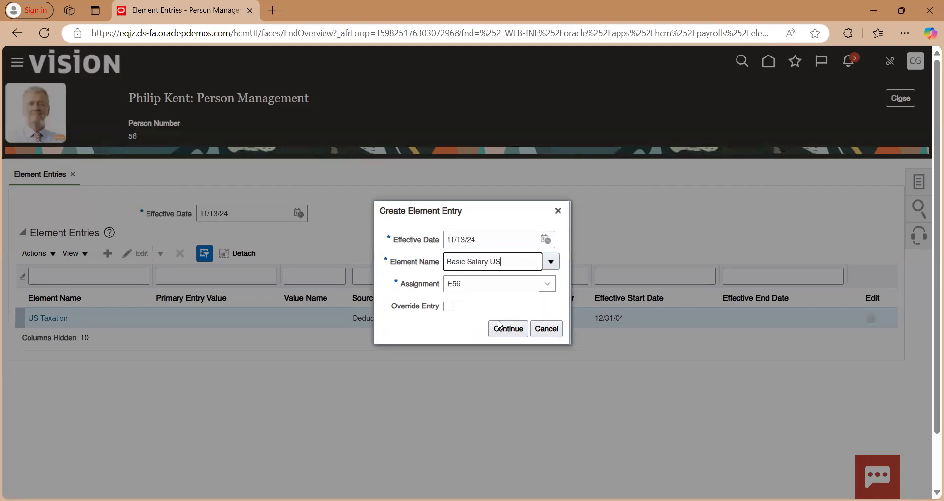
left_click(503, 331)
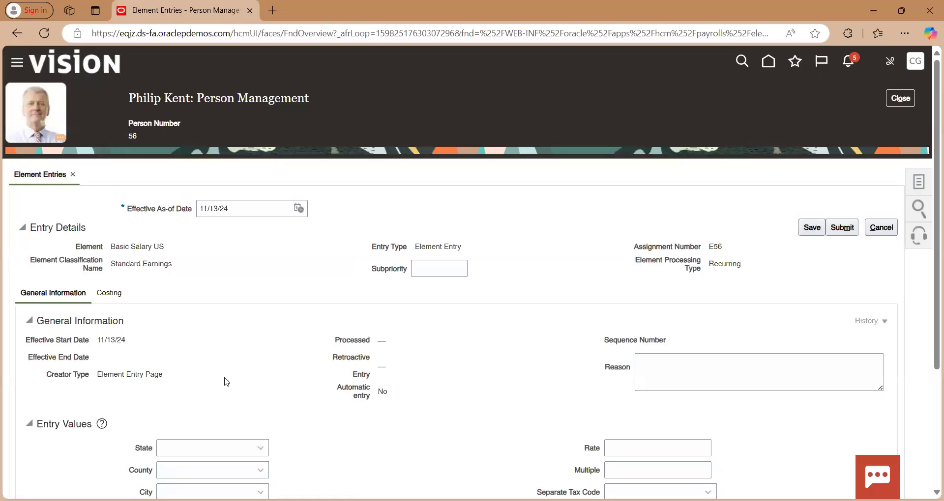
Set the Basic Salary US entry's Pay Value to 50000, save it and return to the element entries list
scroll(225, 382, "down", 2)
left_click(253, 408)
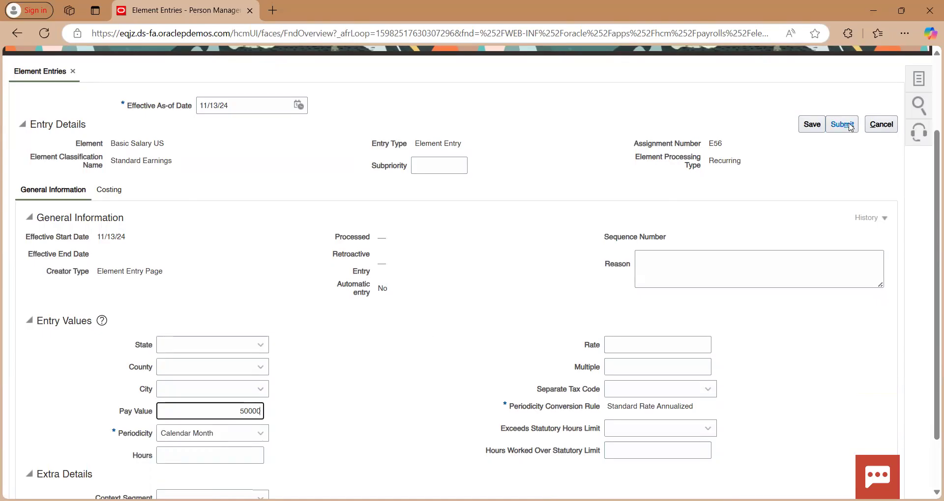
left_click(811, 125)
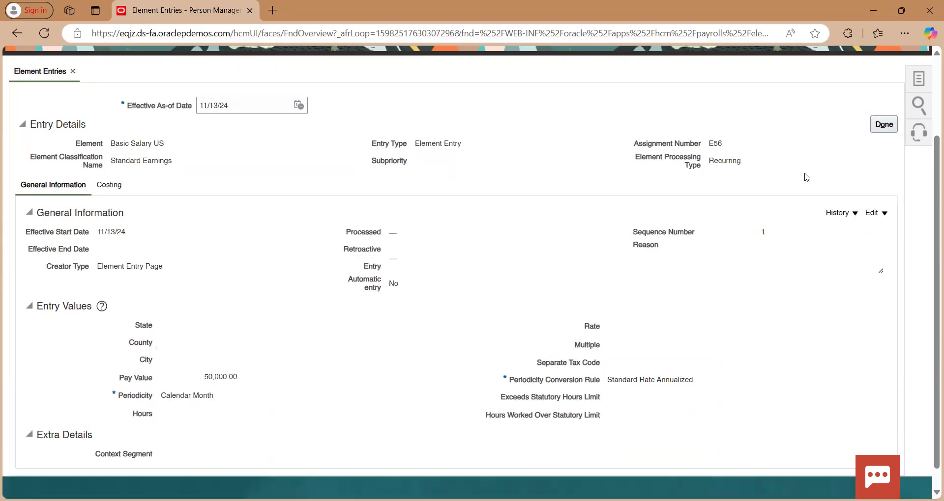
left_click(883, 126)
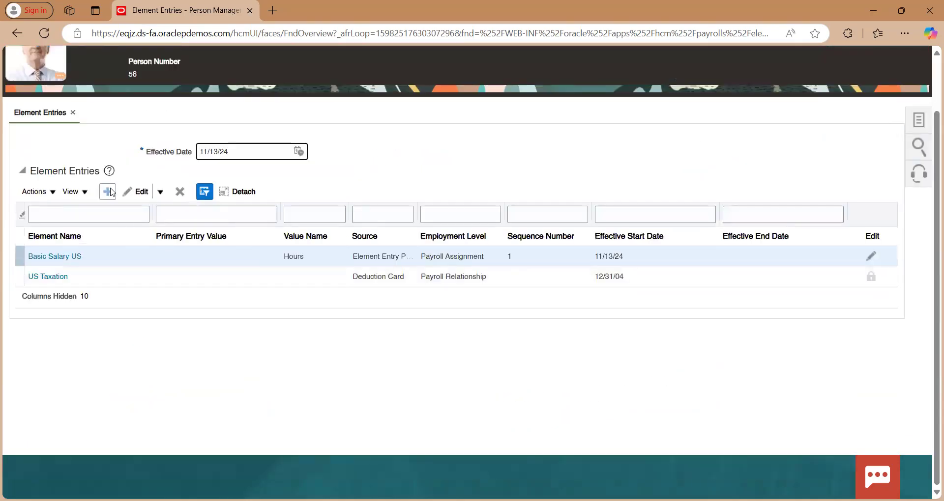
Start a new element entry for Provident Fund US, effective 11/13/24, for the same employee
left_click(111, 195)
left_click(478, 274)
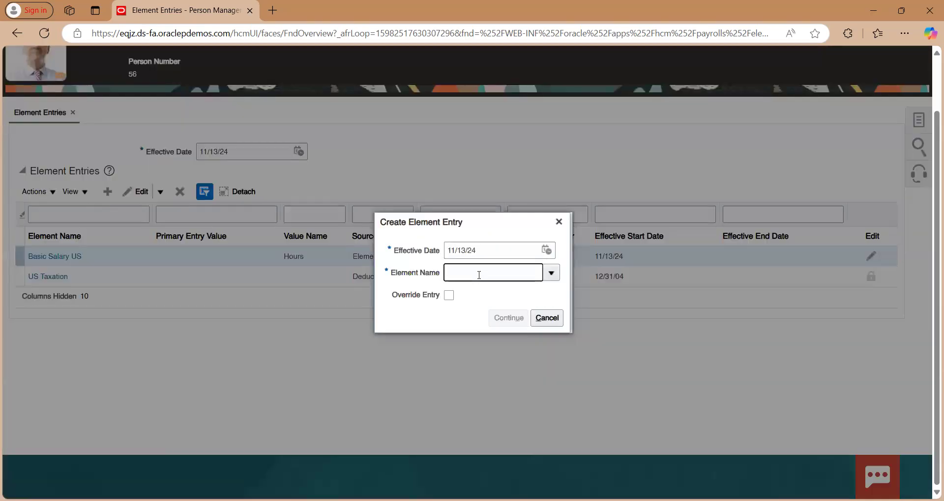
type("Provi")
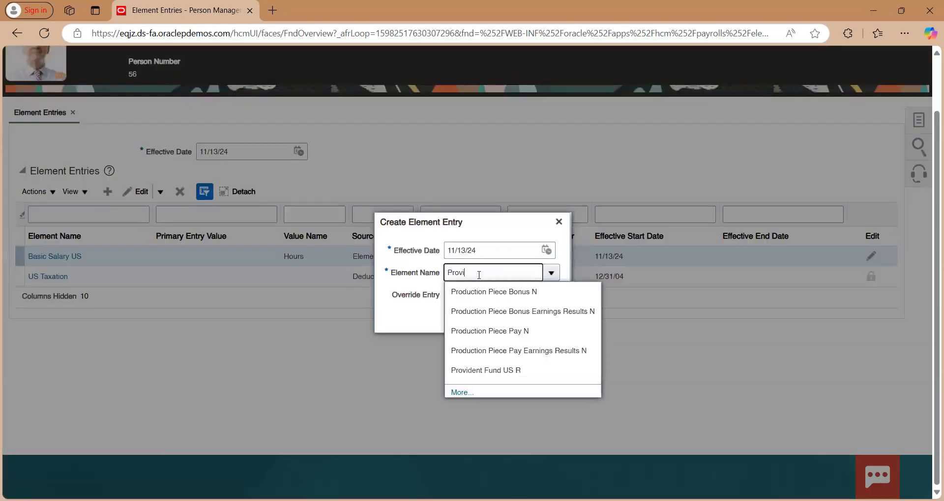
type("dent")
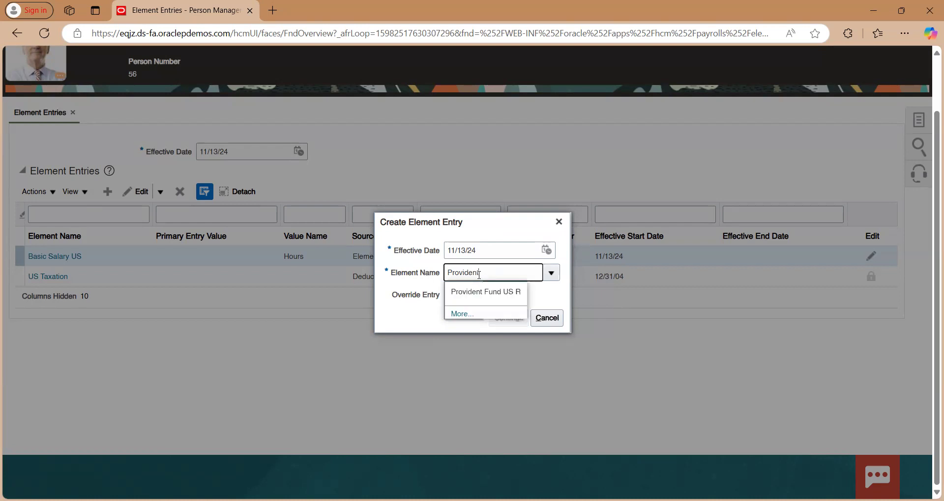
left_click(478, 295)
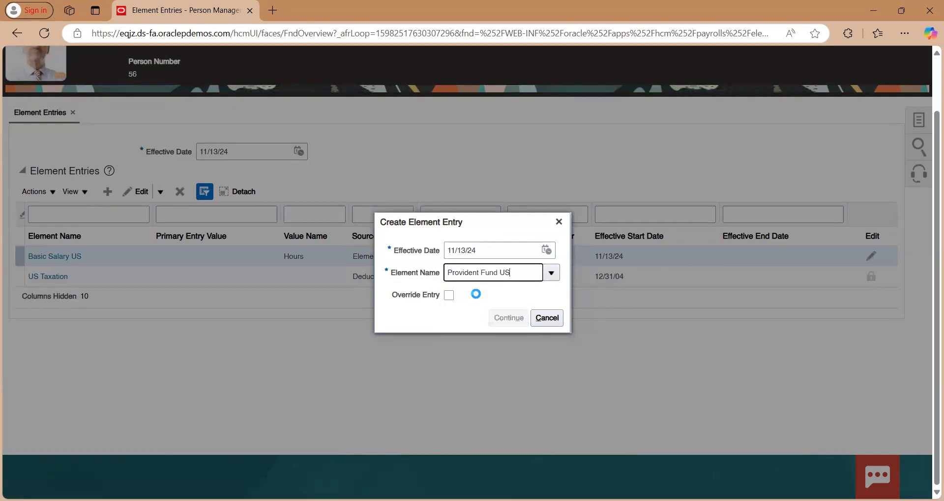
left_click(508, 329)
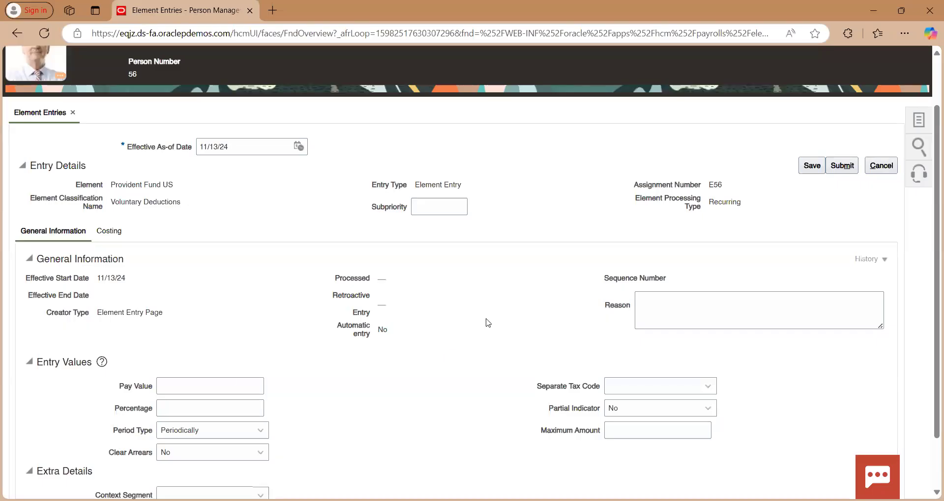
Check the provident fund percentage in the Cases Tracker Excel workbook, set the entry's Percentage to 3 and save it
scroll(487, 323, "down", 1)
left_click(244, 350)
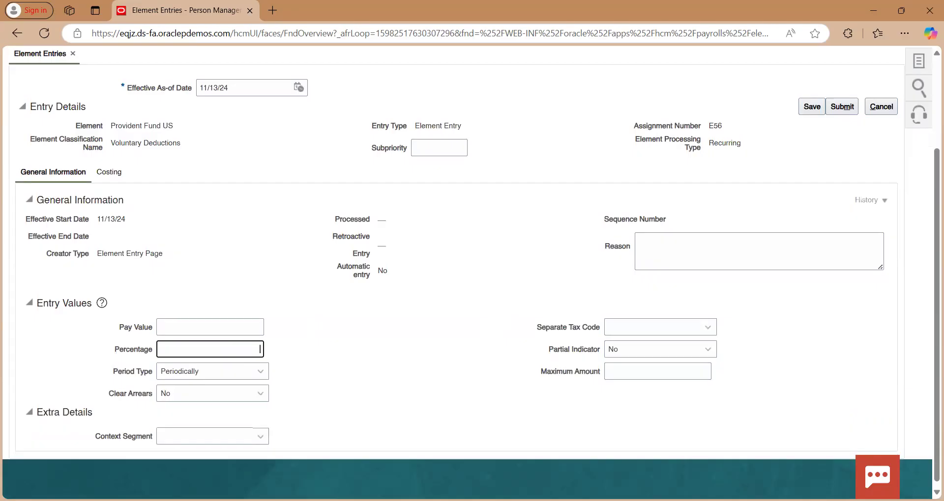
key("alt+Tab")
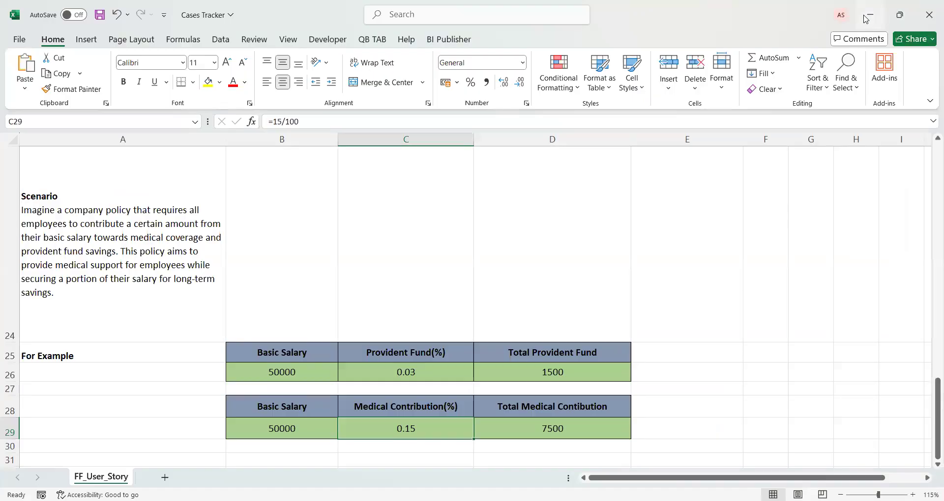
key("alt+Tab")
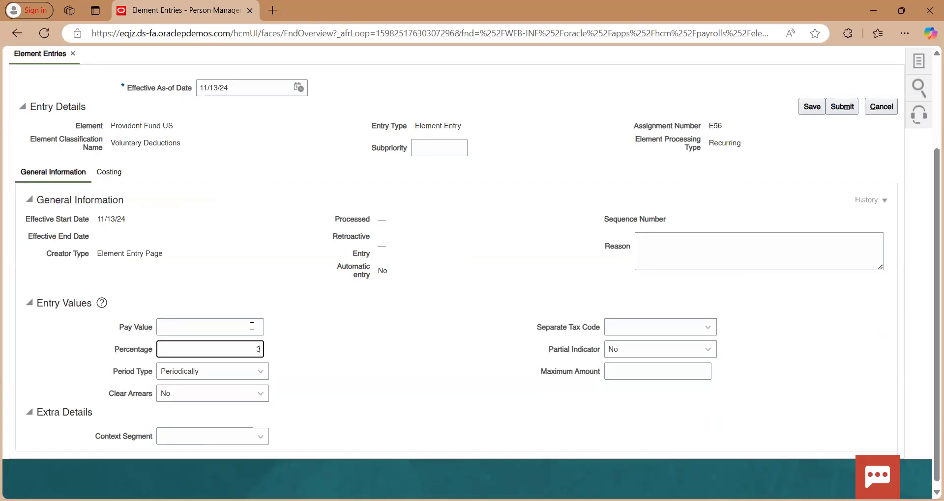
left_click(815, 110)
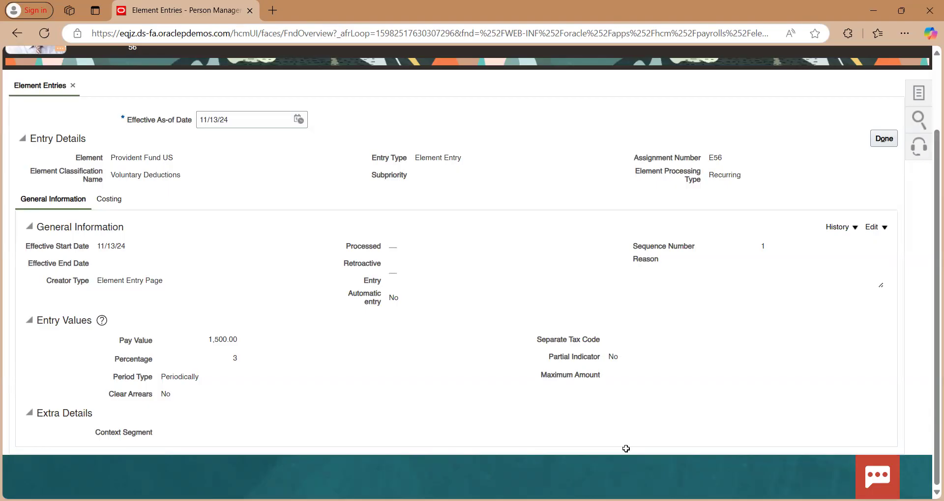
Compare the calculated provident fund Pay Value with the example in the Cases Tracker Excel workbook, and return to the element entries list
key("alt+Tab")
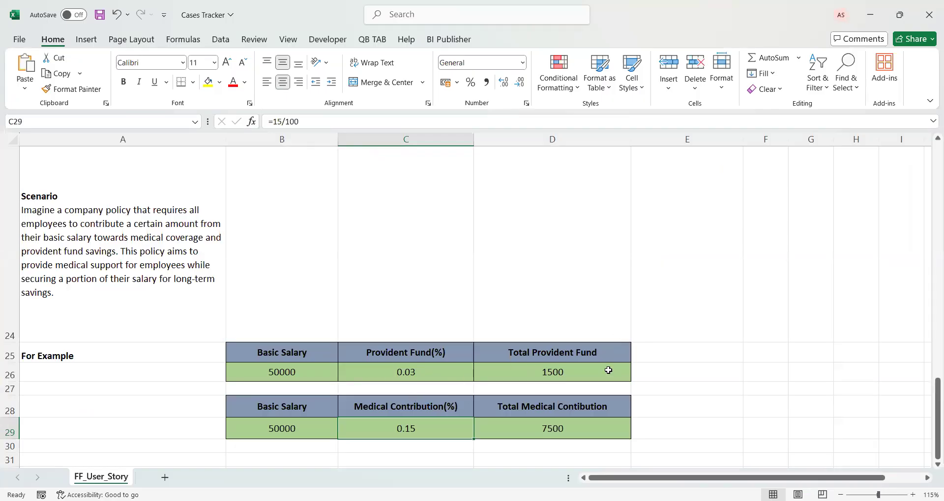
left_click(870, 15)
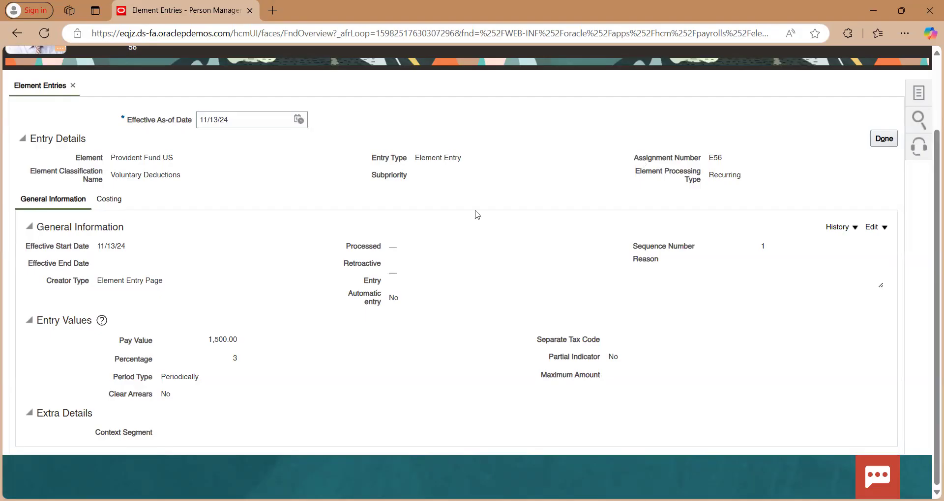
scroll(477, 215, "up", 2)
left_click(880, 230)
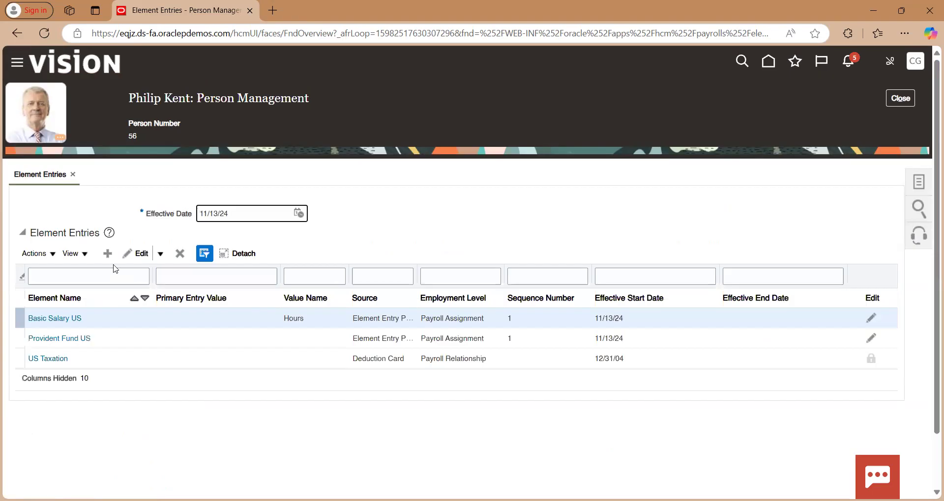
Start a new element entry for Medical Contribution US, effective 11/13/24, for the same employee
left_click(107, 254)
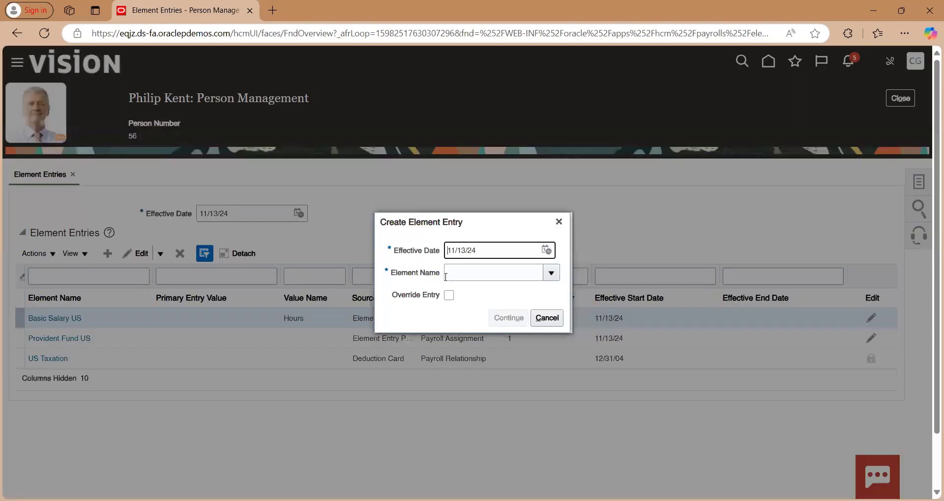
left_click(450, 277)
type("Medical")
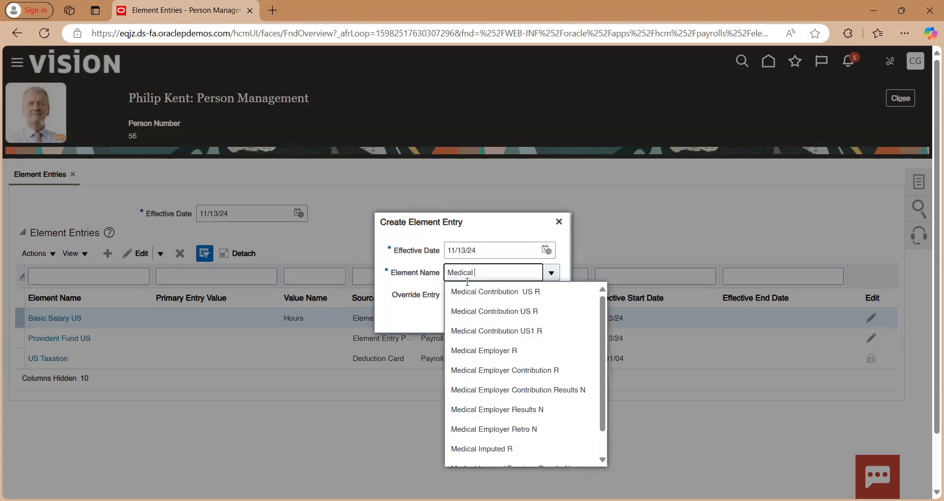
left_click(492, 293)
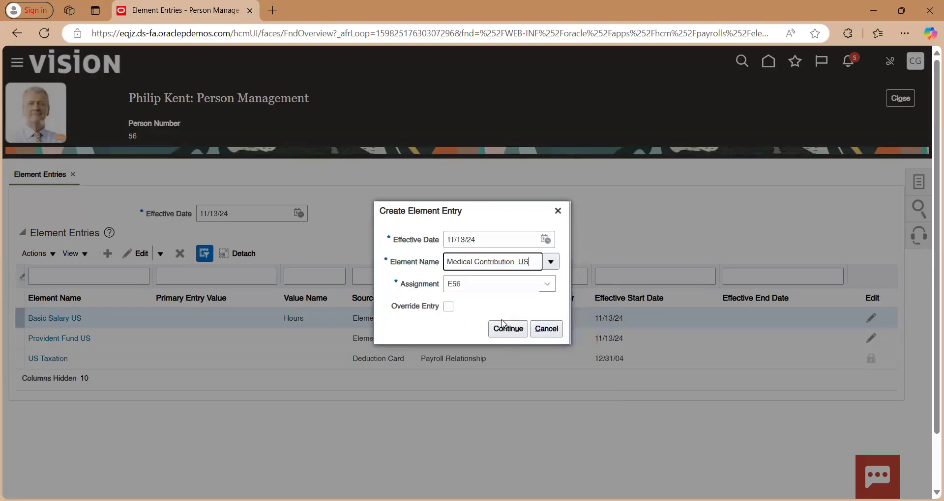
left_click(505, 330)
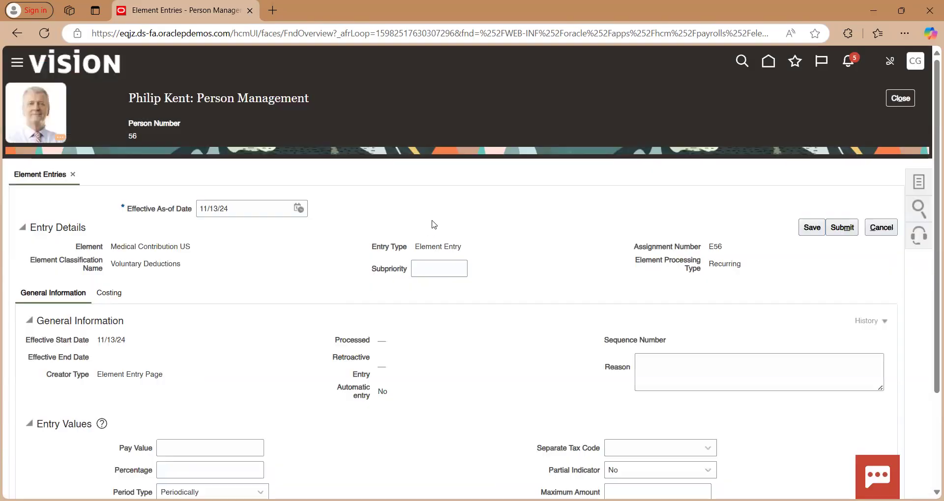
Set the Medical Contribution US entry's Percentage to 15 and save the entry
scroll(342, 366, "down", 2)
left_click(242, 346)
type("15")
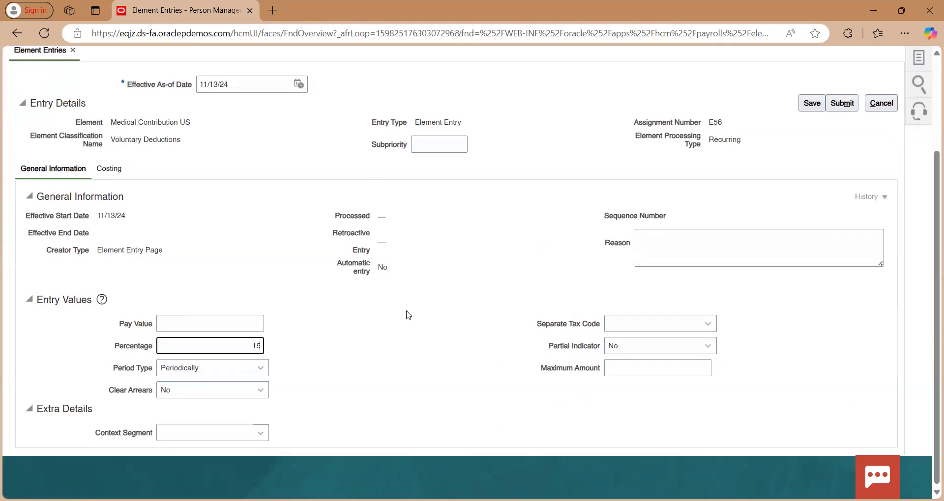
left_click(810, 104)
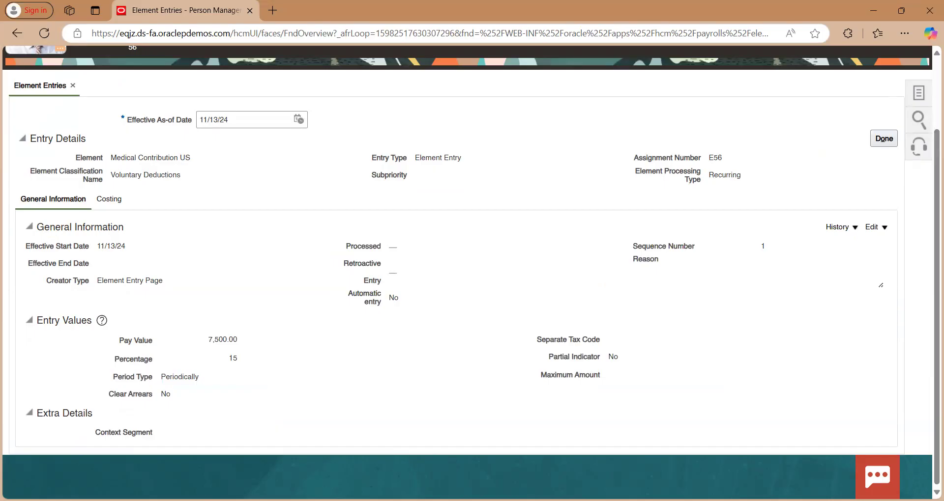
Compare the Medical Contribution US Pay Value with the total in the Cases Tracker Excel workbook, and return to the element entries list
key("alt+Tab")
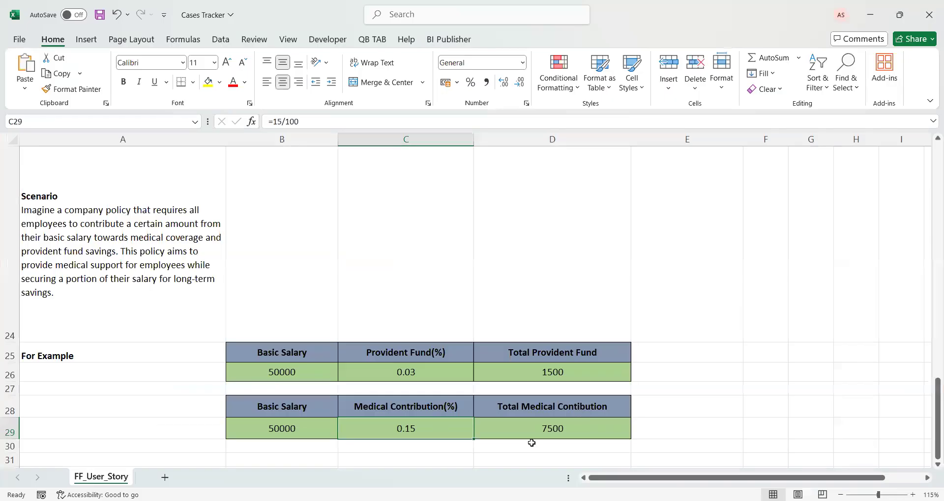
left_click(554, 435)
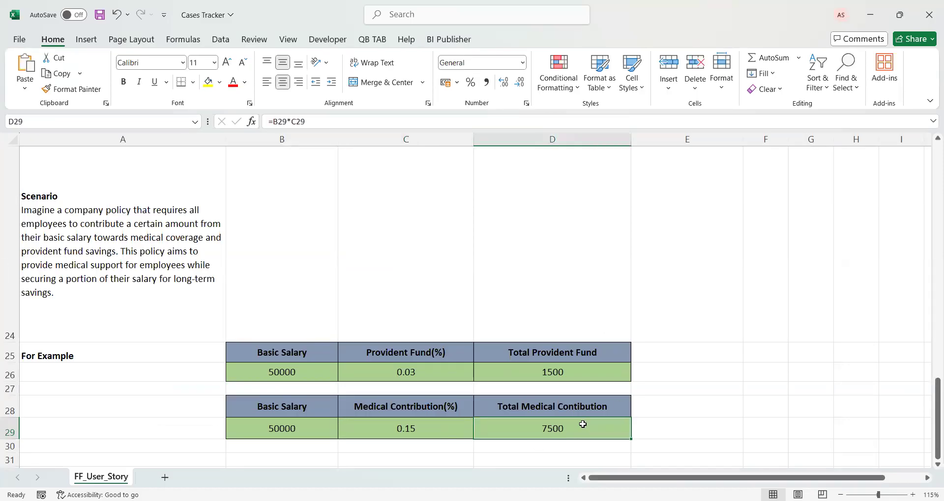
left_click(867, 11)
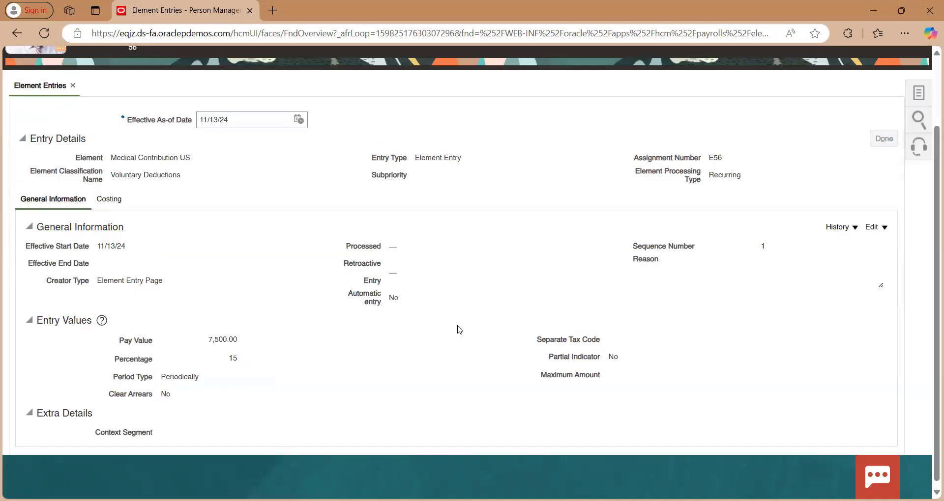
scroll(459, 330, "up", 1)
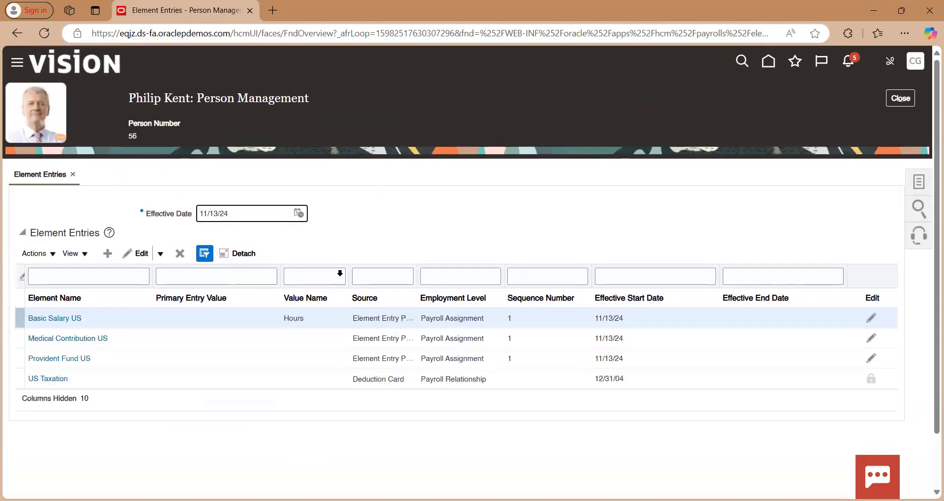
Return to the home page, show all My Client Groups quick actions, find "quick" on the page and open QuickPay Payments
left_click(83, 75)
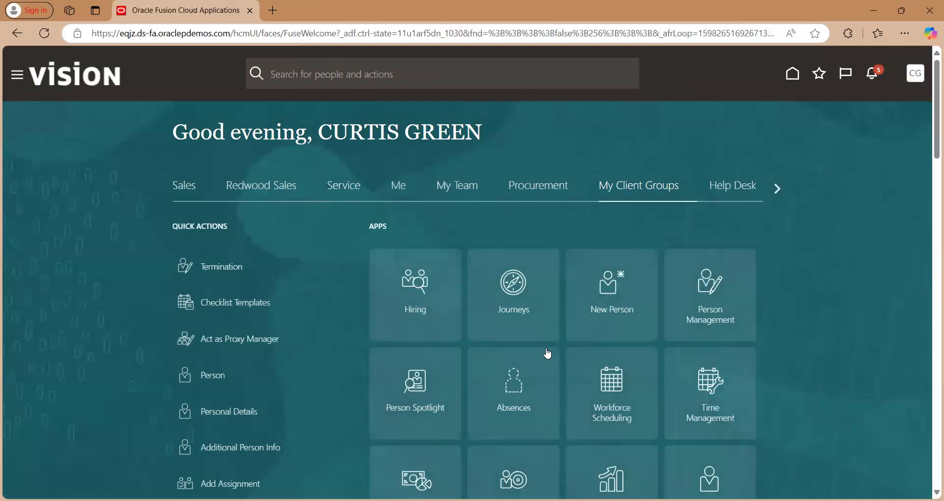
scroll(547, 354, "down", 14)
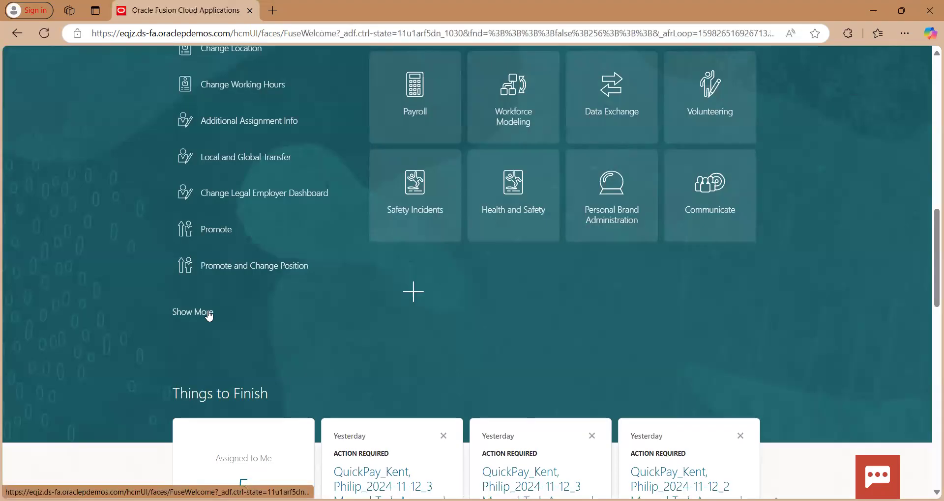
left_click(209, 316)
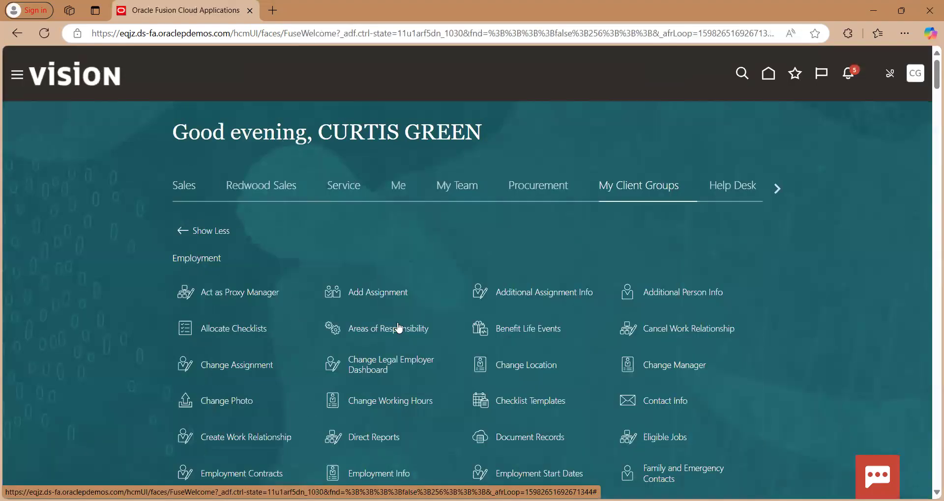
key("ctrl+f")
type("quick")
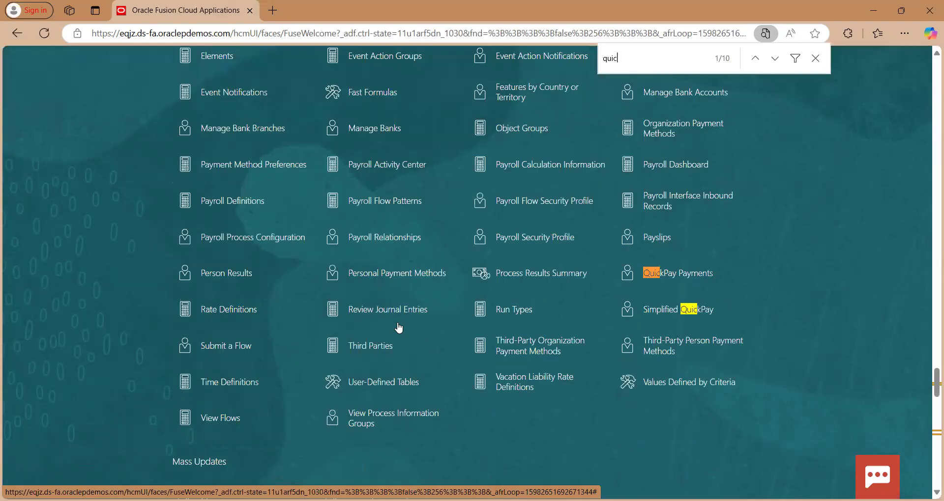
left_click(659, 274)
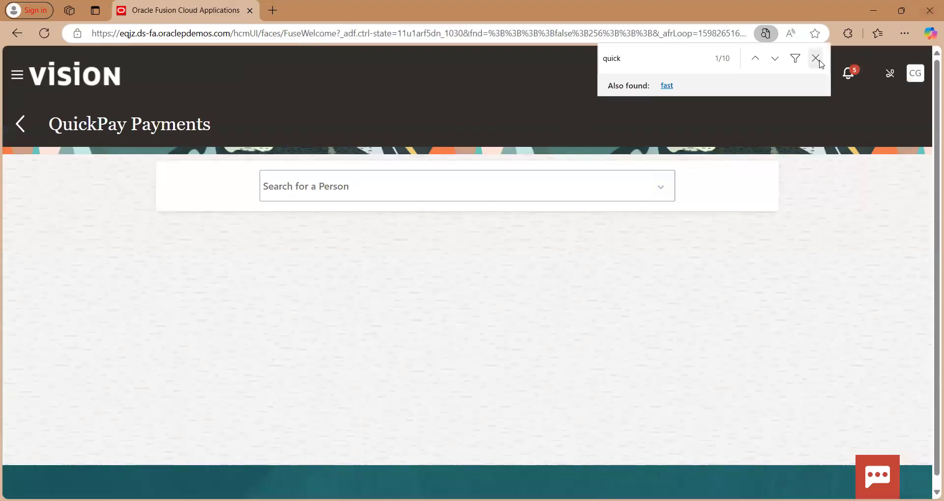
key("Escape")
Search for the employee by person number and open a new QuickPay calculation for them
left_click(477, 180)
type("56")
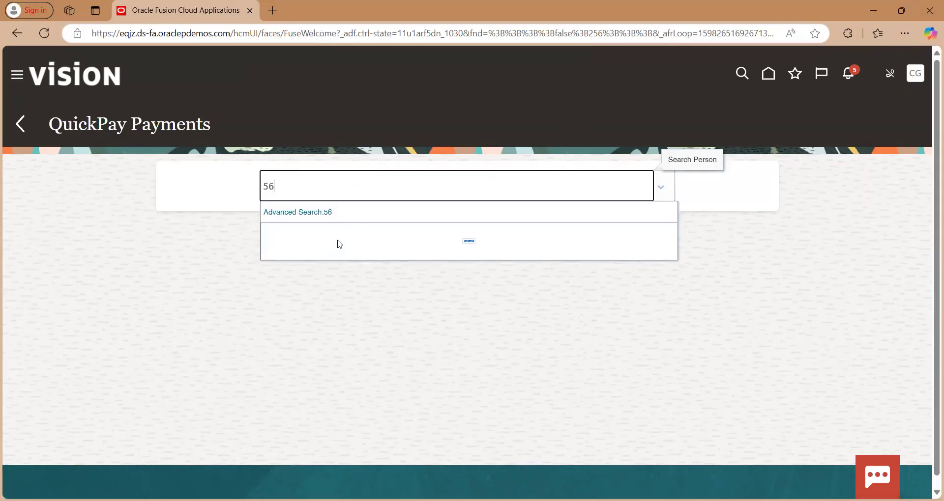
left_click(323, 265)
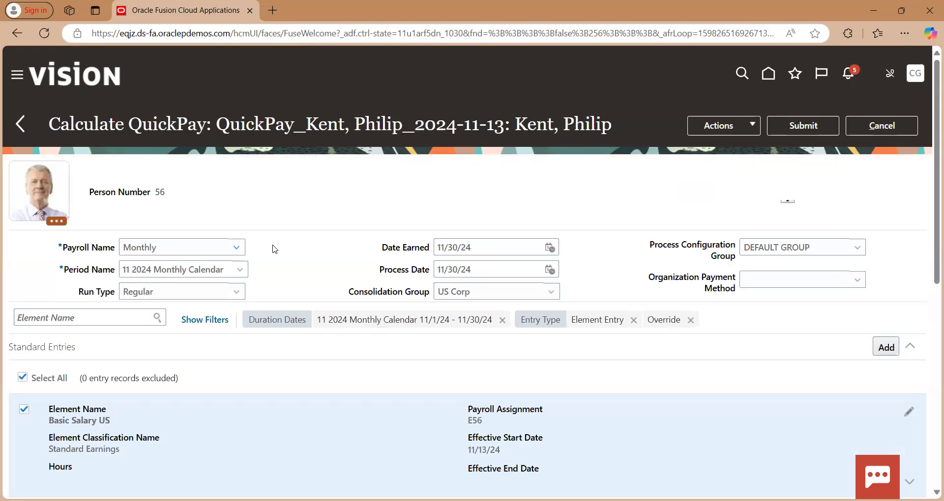
Exclude the US Taxation entry from the employee's QuickPay calculation and submit it
scroll(274, 249, "down", 3)
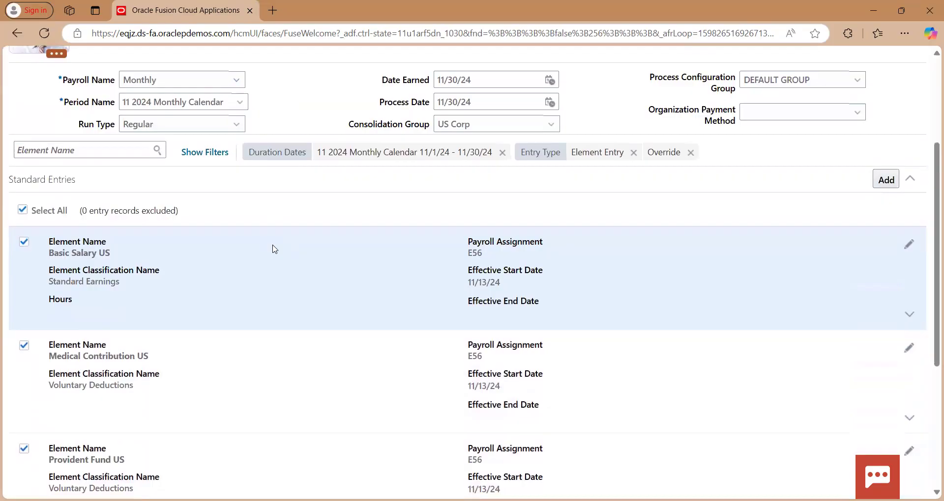
scroll(274, 250, "down", 4)
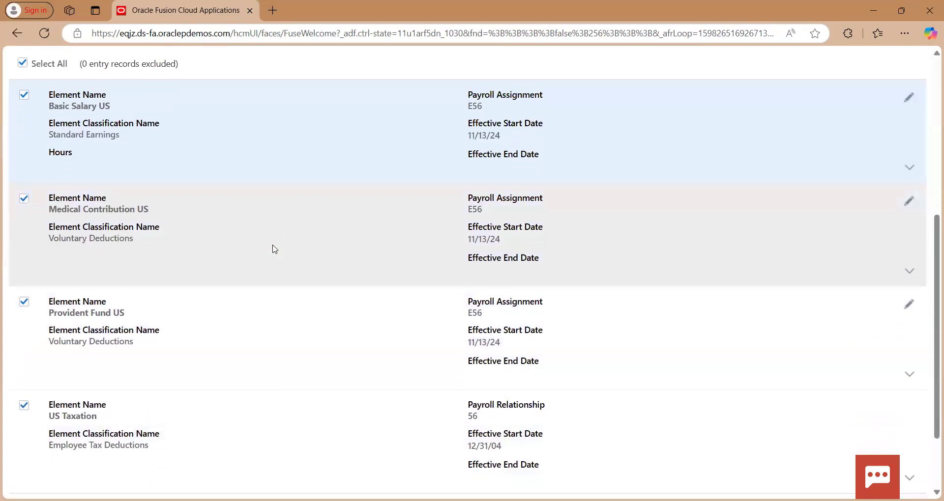
scroll(274, 249, "up", 3)
scroll(274, 249, "down", 4)
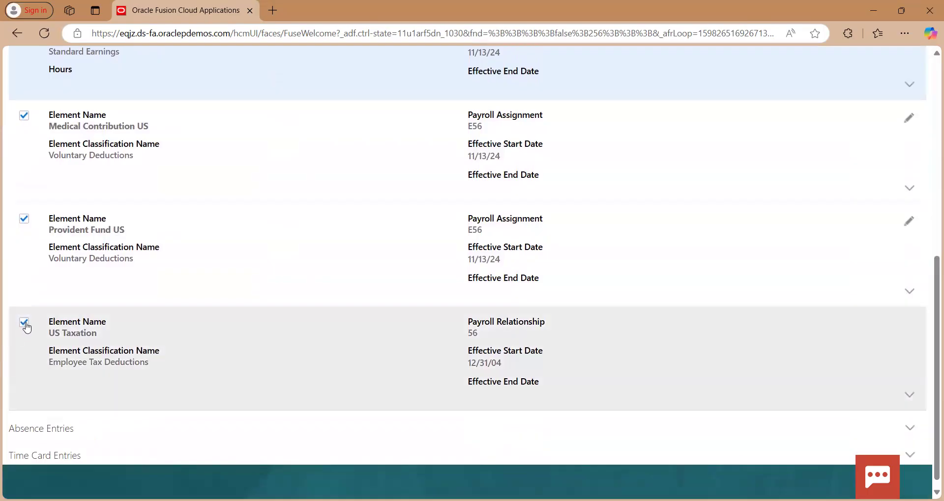
left_click(22, 323)
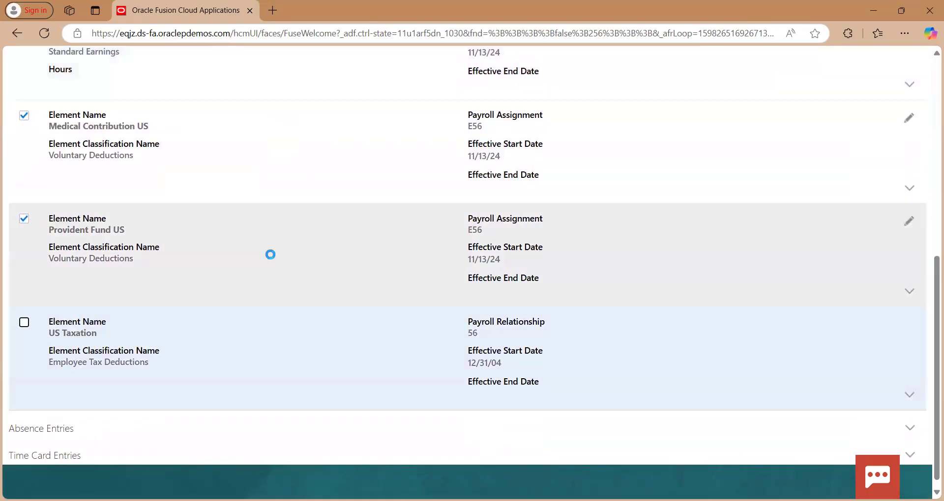
scroll(269, 255, "up", 5)
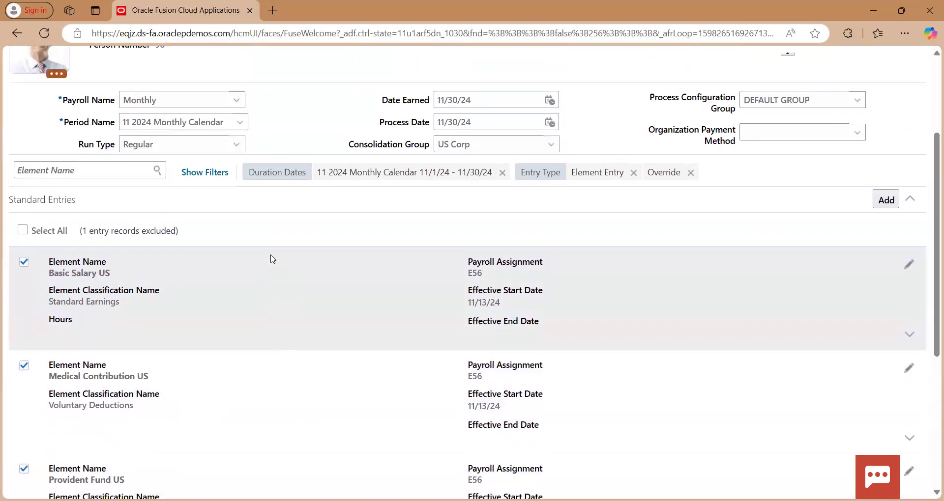
scroll(272, 259, "up", 3)
left_click(801, 118)
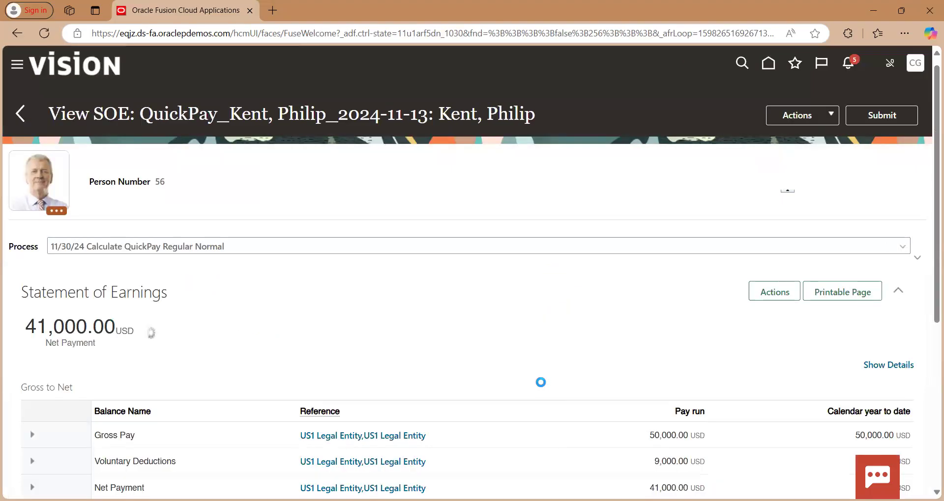
Examine the balance feeds of Gross Pay, Voluntary Deductions and Net Payment in the Statement of Earnings
scroll(540, 382, "down", 3)
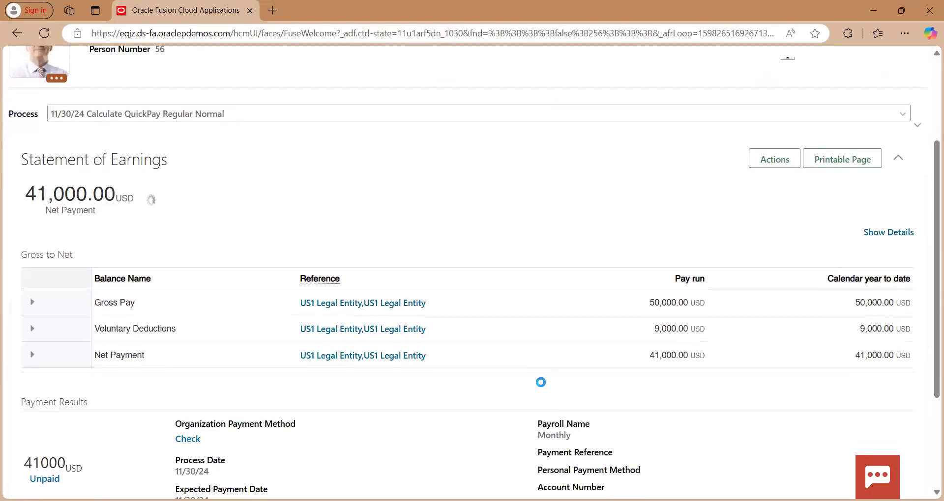
scroll(540, 382, "down", 2)
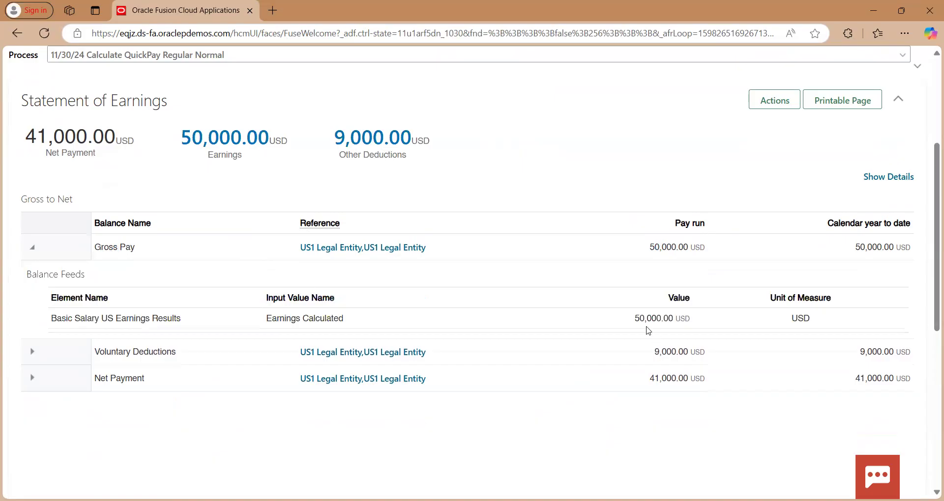
scroll(684, 320, "down", 2)
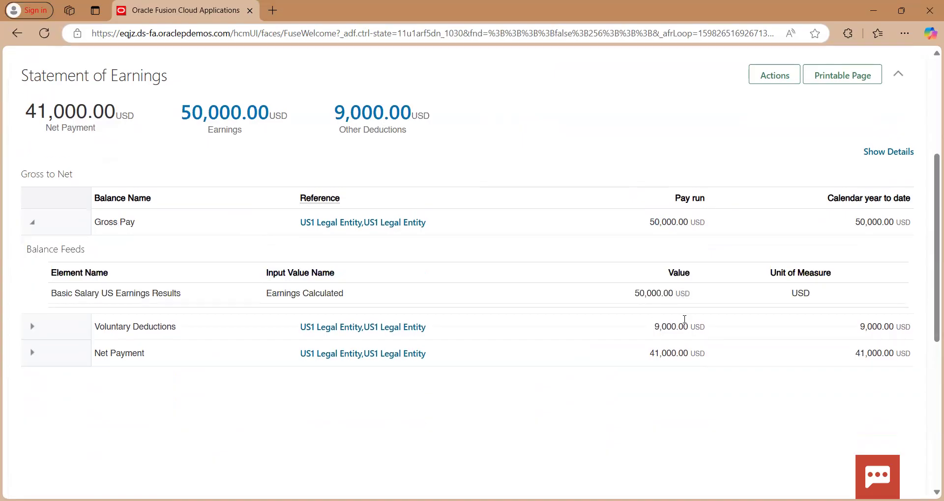
left_click(31, 275)
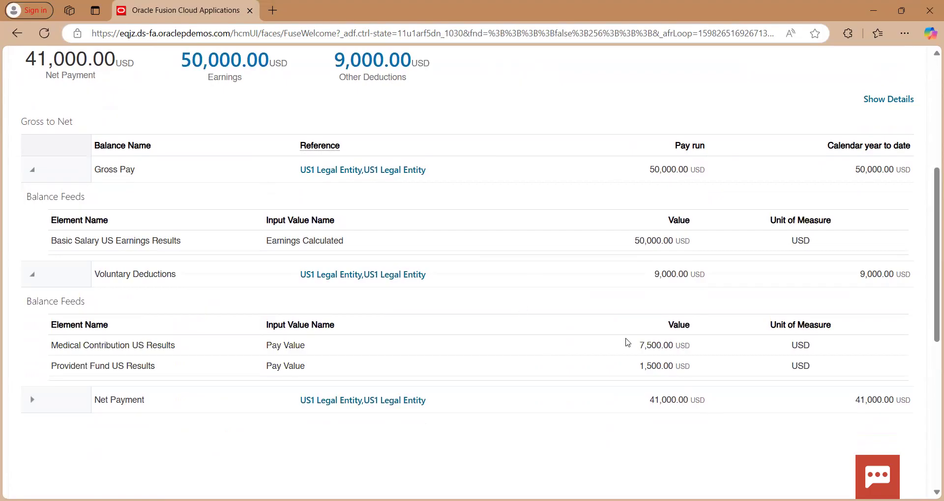
scroll(622, 352, "down", 2)
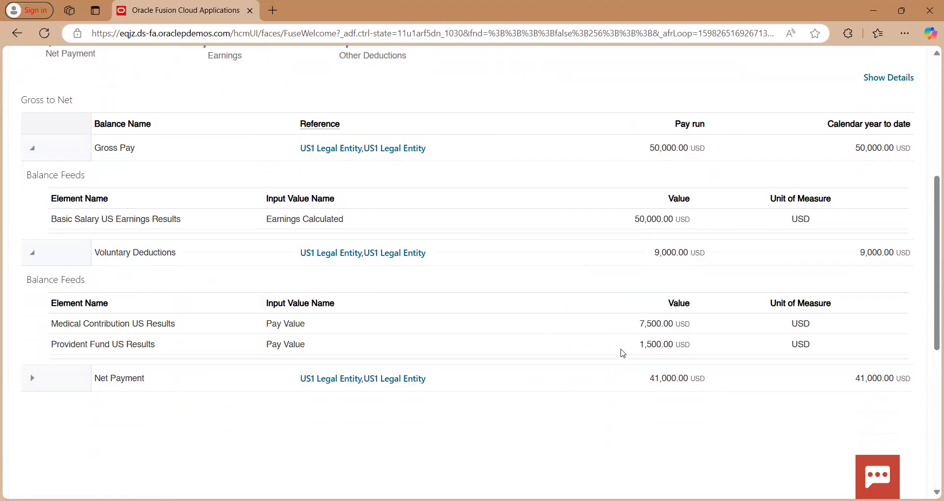
scroll(622, 353, "down", 1)
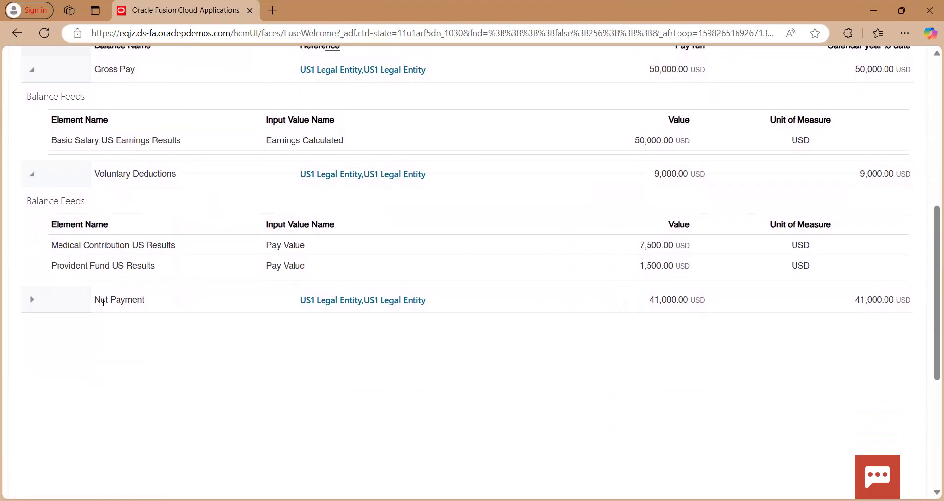
left_click(31, 306)
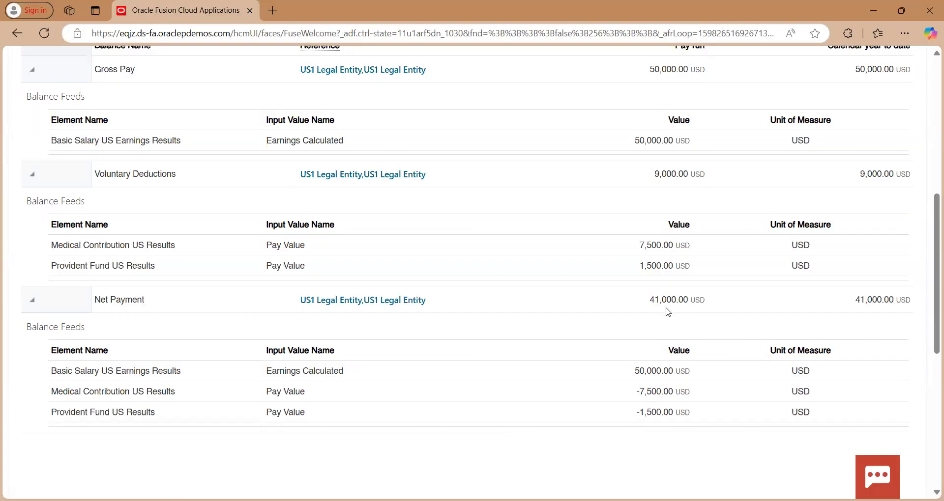
scroll(668, 312, "up", 5)
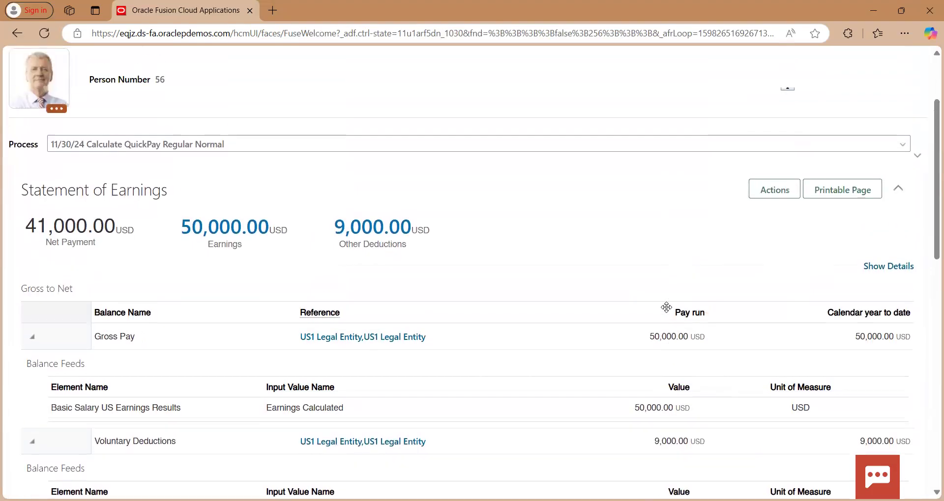